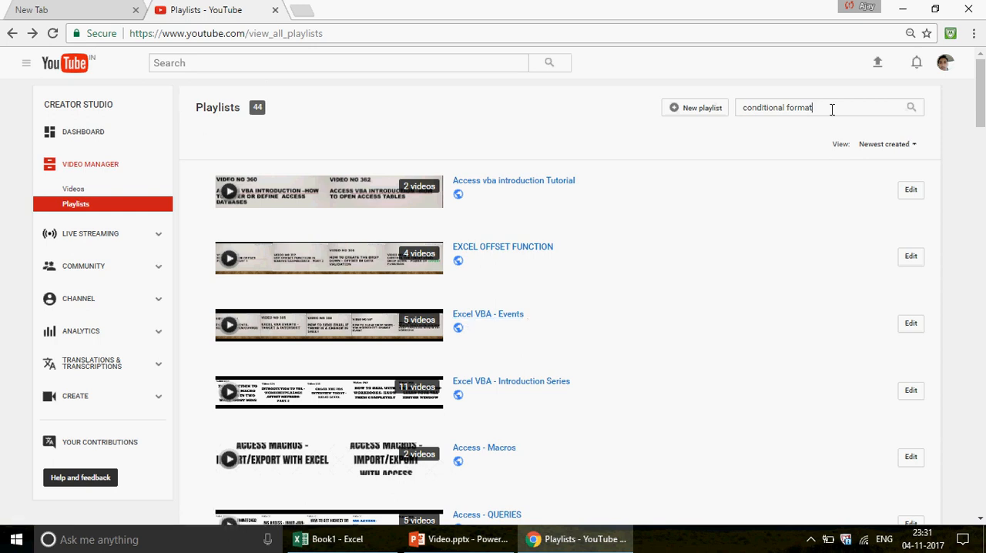
Search the channel's playlists for "conditional format", open the EXCEL Conditional Formatting playlist and expand the library list
left_click(910, 113)
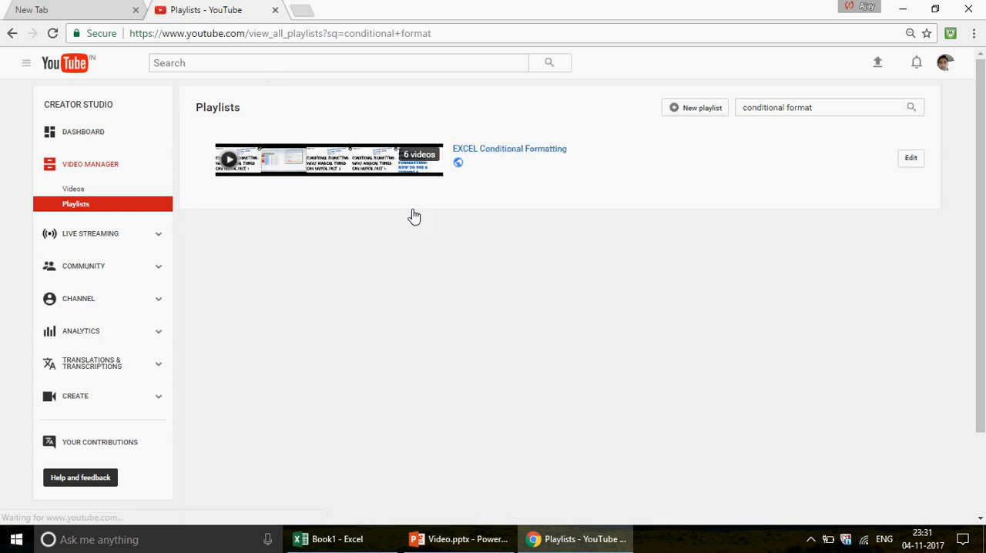
left_click(504, 151)
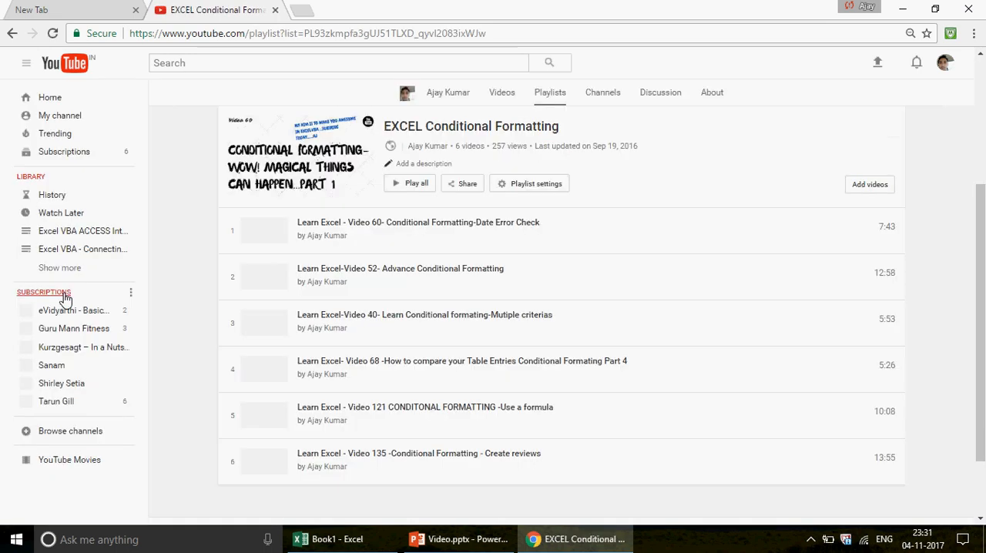
left_click(56, 270)
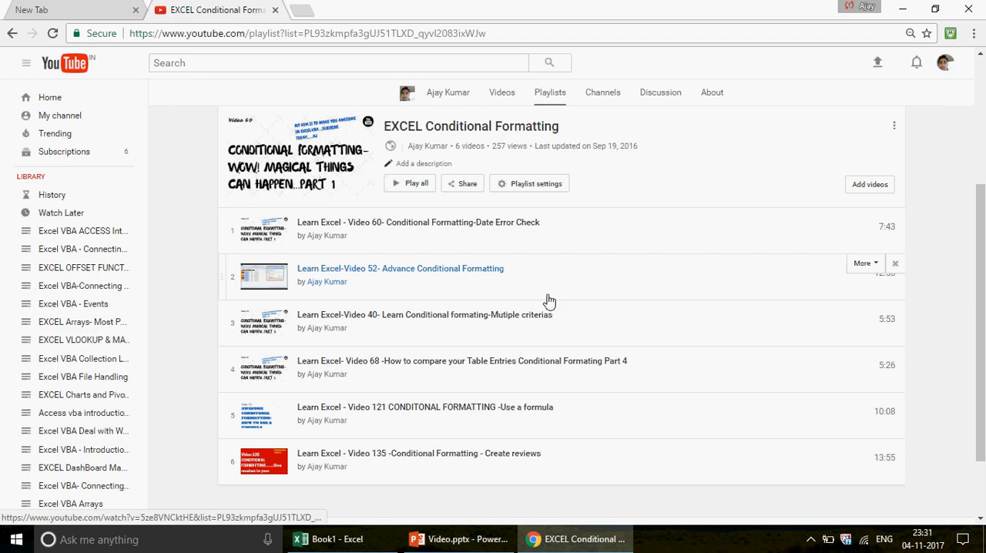
Switch to the Book1 workbook in Excel and select the whole sales table, E2:J16
left_click(341, 543)
left_click(276, 187)
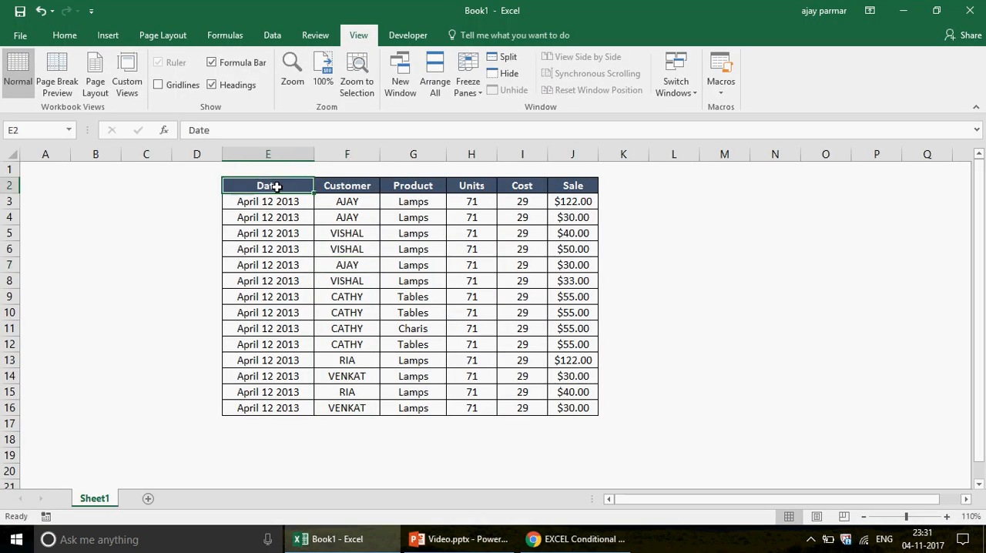
left_click(581, 408, "shift")
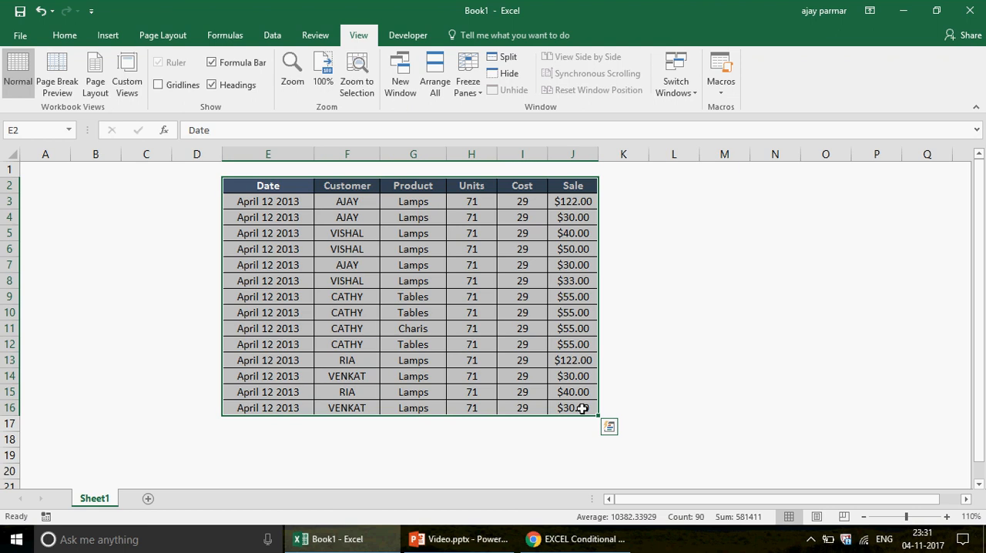
Compare the records in rows 3 and 4 across the Date to Sale columns
left_click(266, 199)
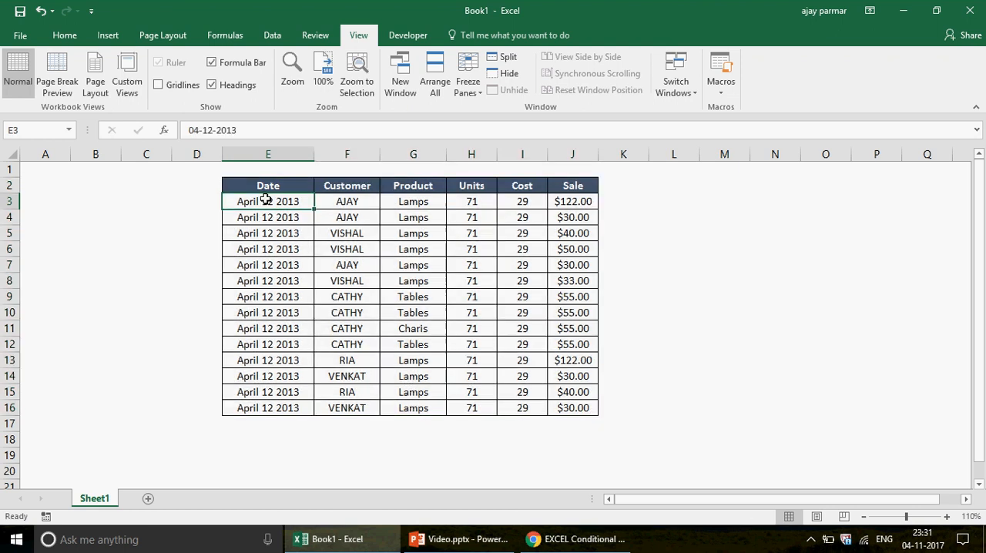
left_click(591, 202, "shift")
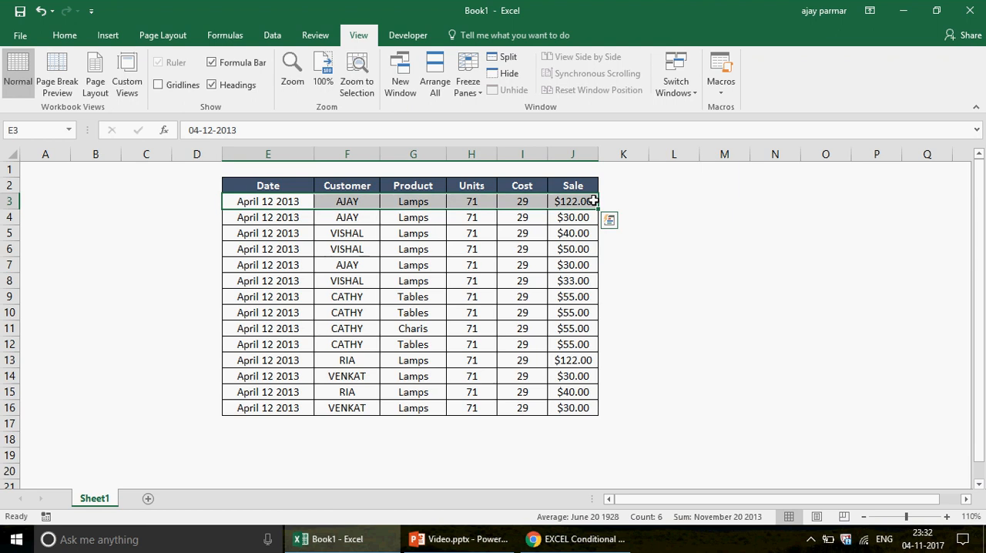
left_click(269, 218)
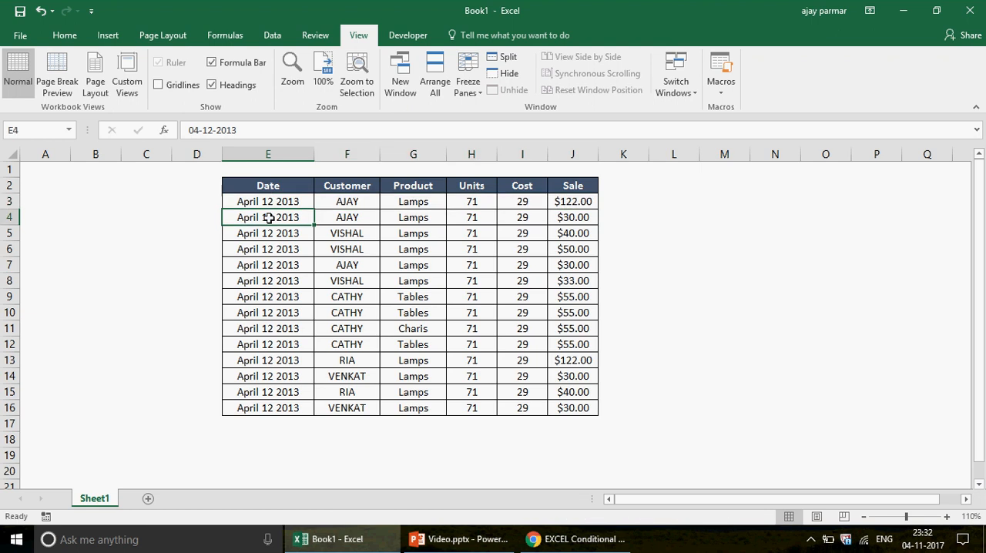
left_click_drag(269, 219, 587, 220)
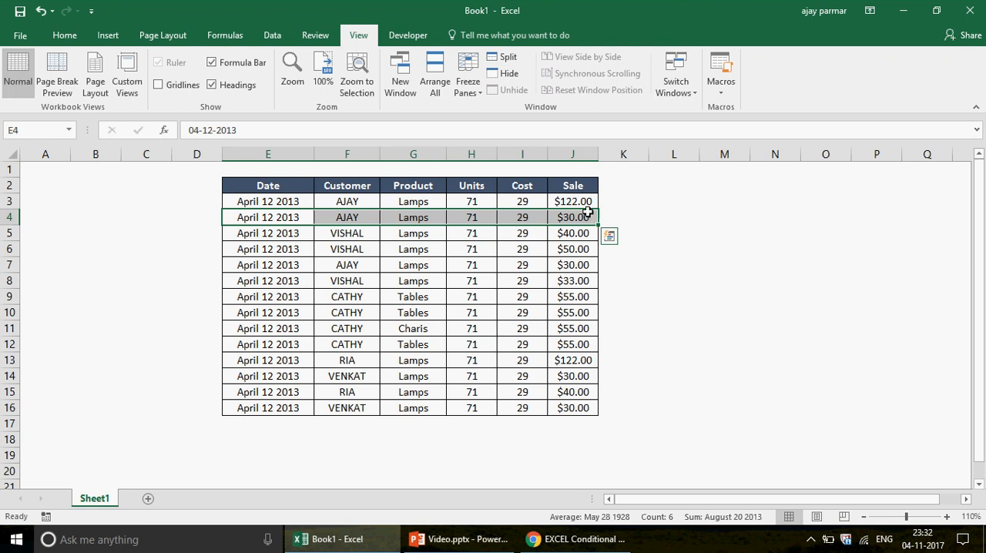
left_click(352, 218)
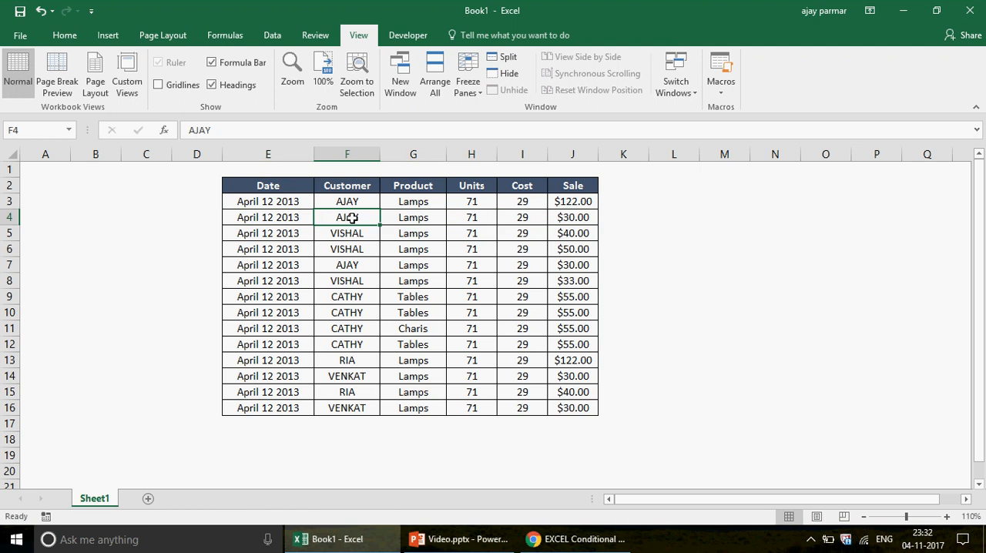
left_click(284, 215)
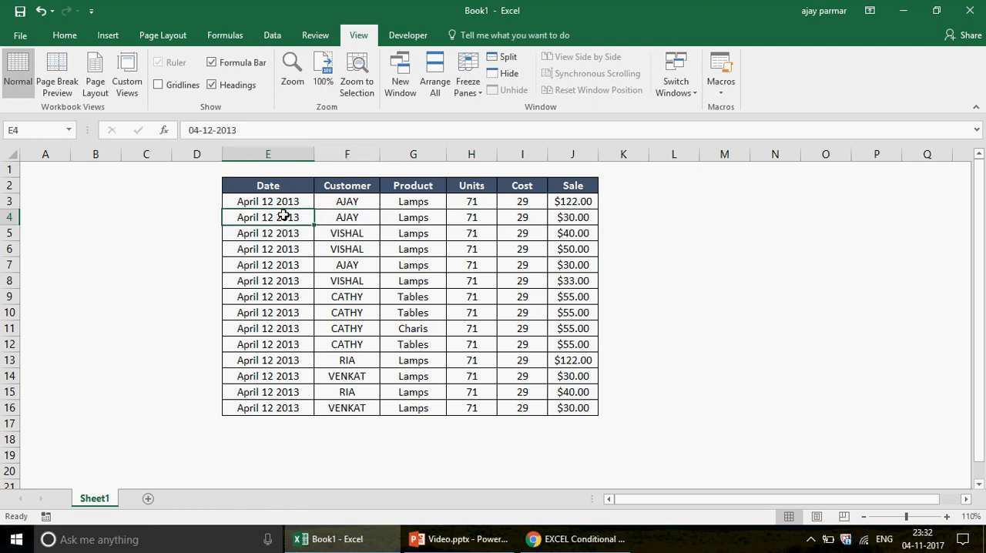
left_click(573, 220, "shift")
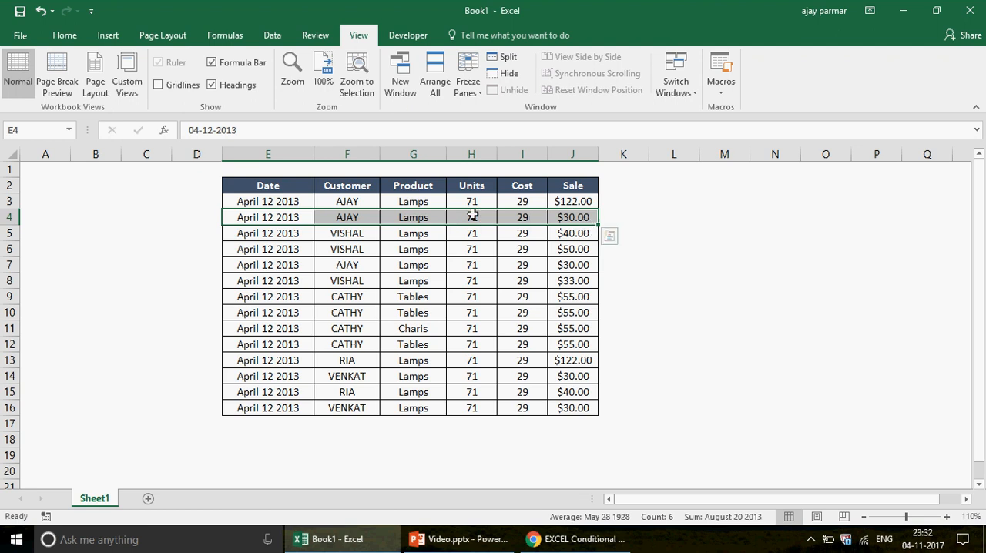
Compare the record in row 7 with the one in row 4, declining to turn on Sticky Keys
left_click(258, 265)
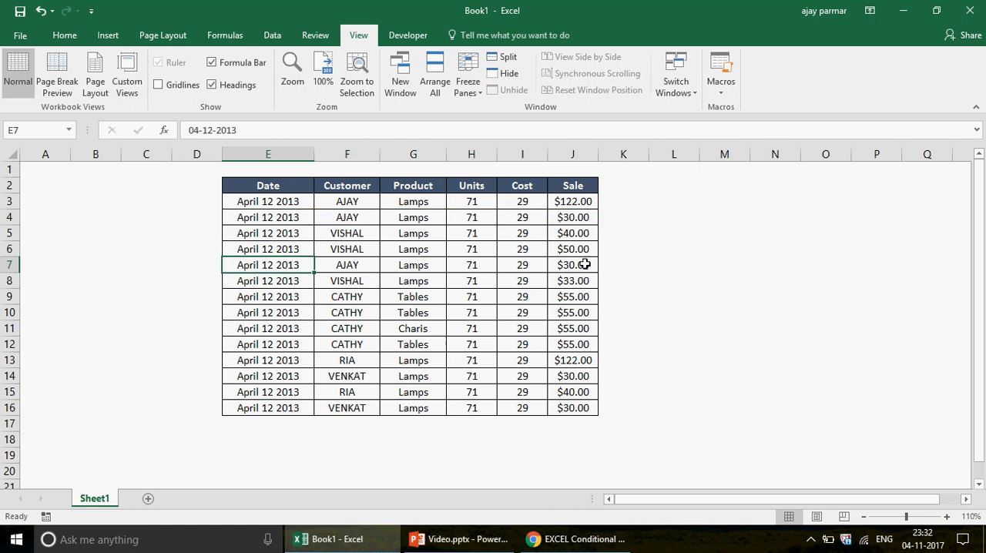
left_click(585, 265, "shift")
key("shift")
key("shift")
key("shift")
key("shift")
key("shift")
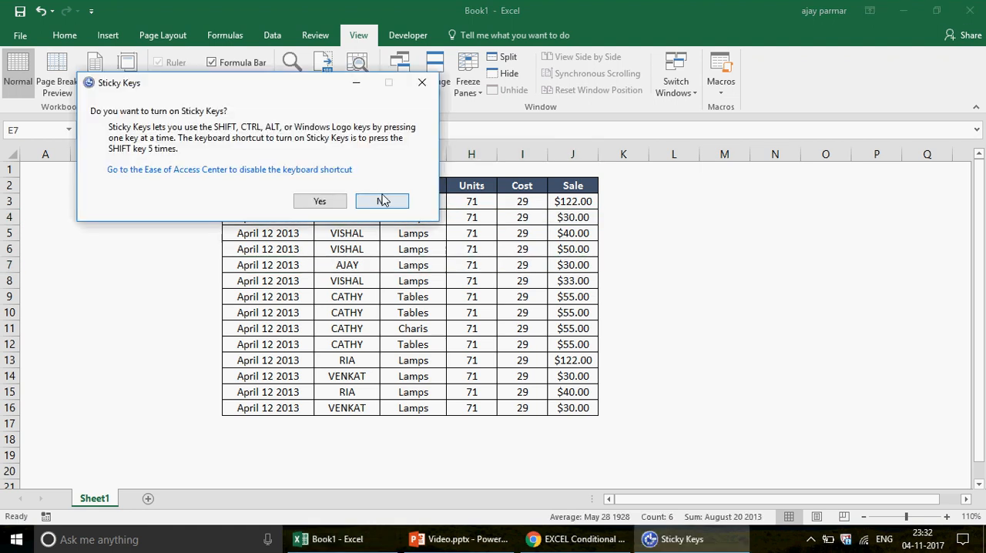
left_click(383, 201)
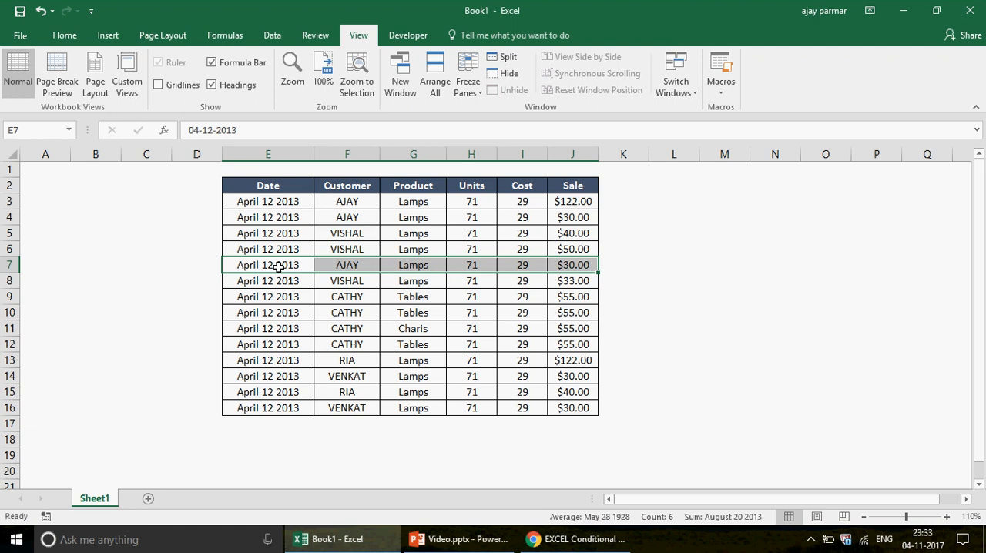
left_click(268, 211)
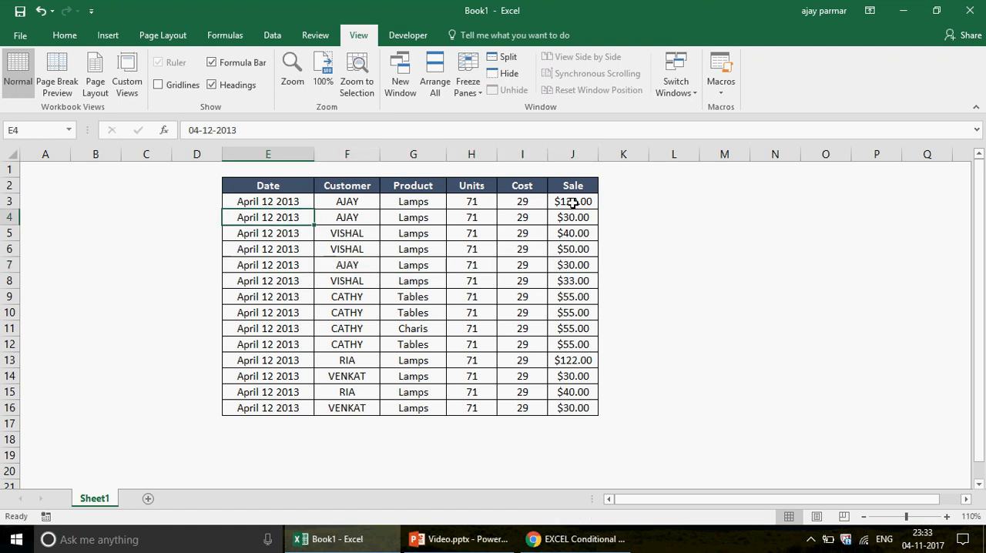
left_click(588, 217, "shift")
left_click(275, 270)
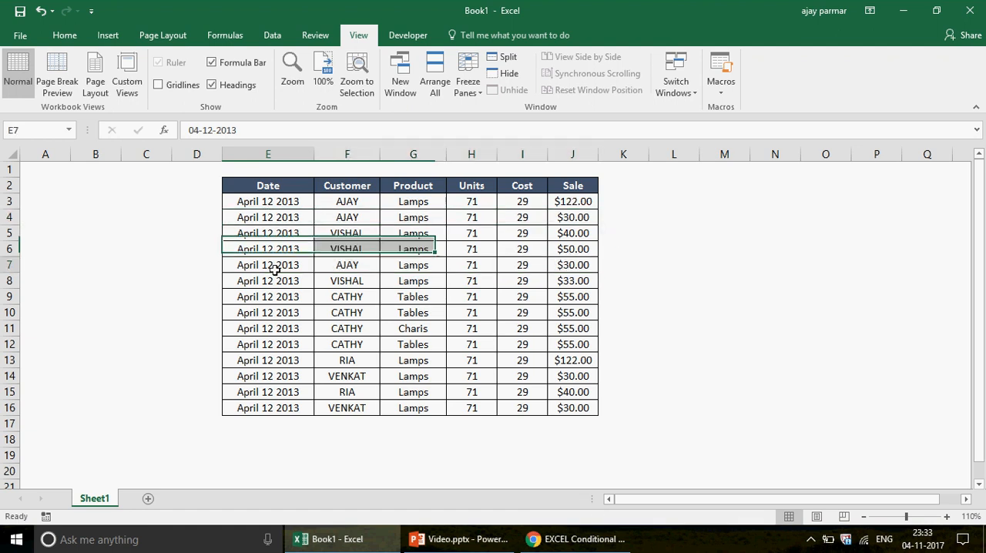
left_click(589, 264, "shift")
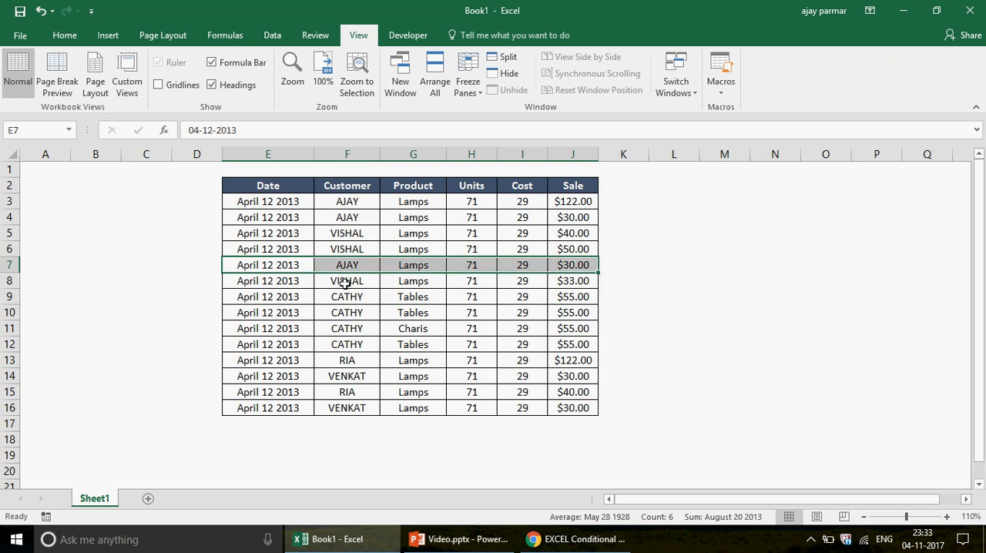
Examine the similar records in rows 9 to 12 for duplicates, declining to turn on Sticky Keys
left_click(260, 294)
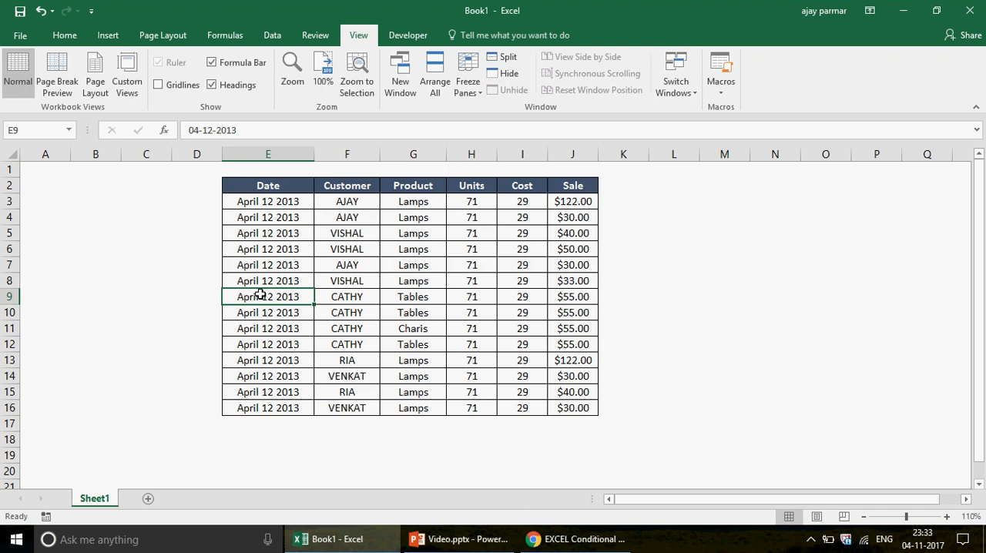
left_click(574, 351, "shift")
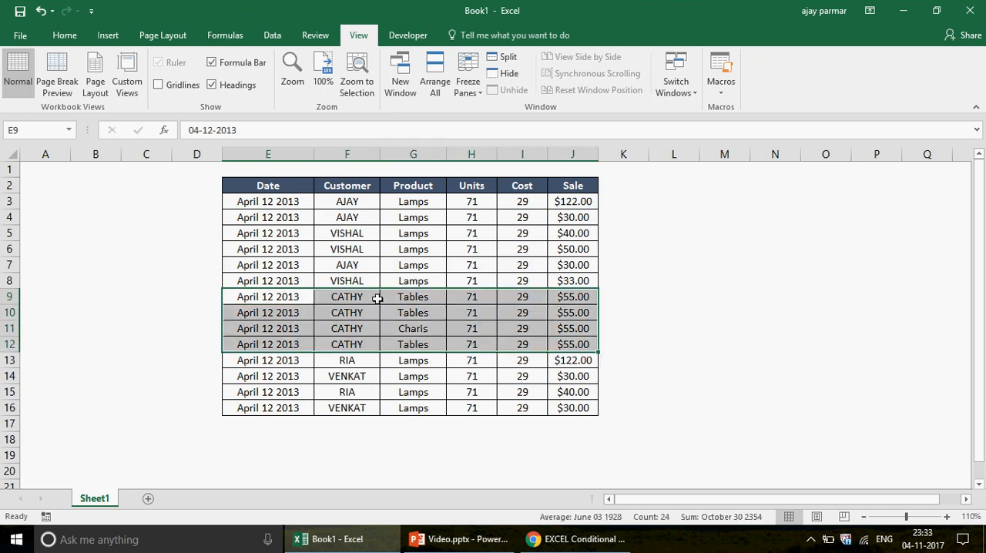
left_click(311, 310)
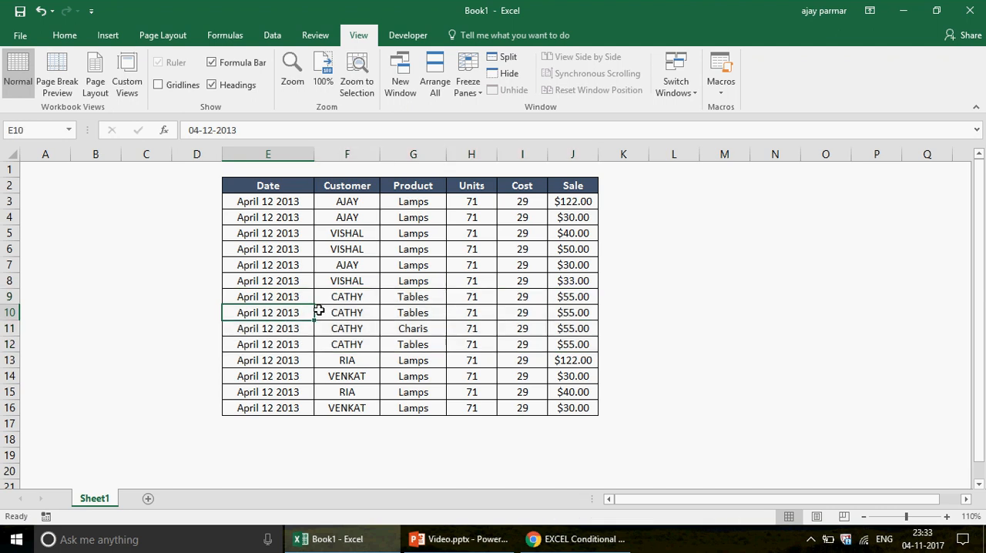
left_click(585, 345, "shift")
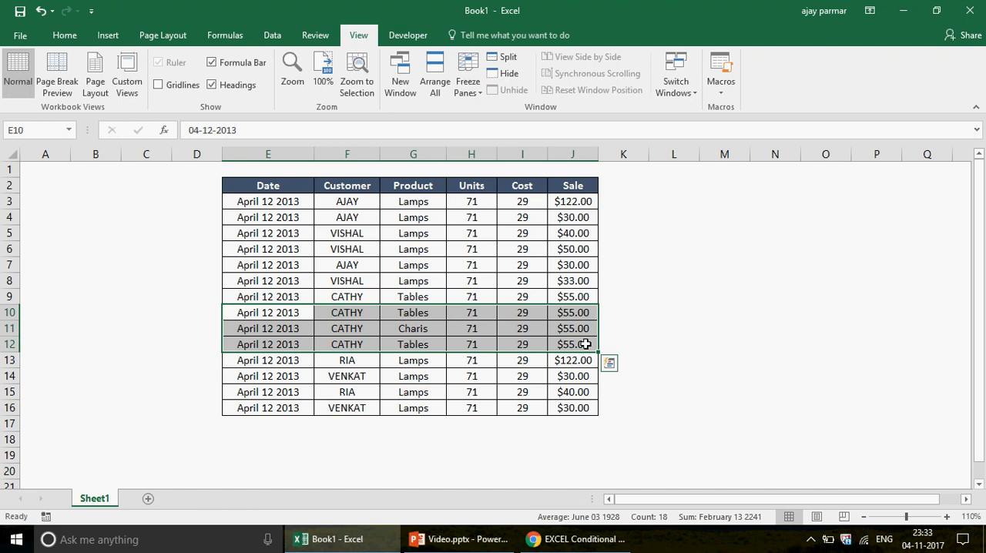
left_click(272, 297)
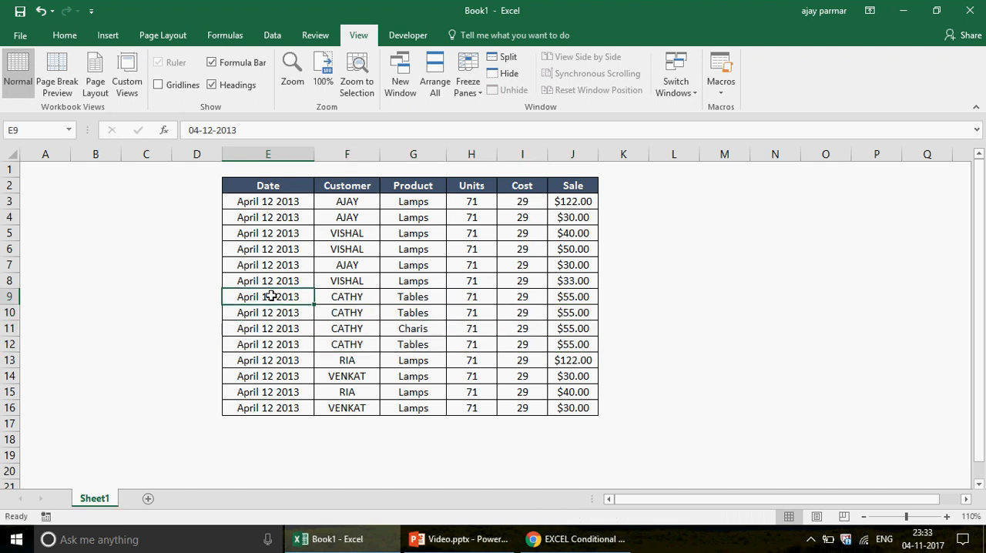
left_click_drag(271, 297, 552, 302)
key("shift")
key("shift")
key("shift")
key("shift")
key("shift")
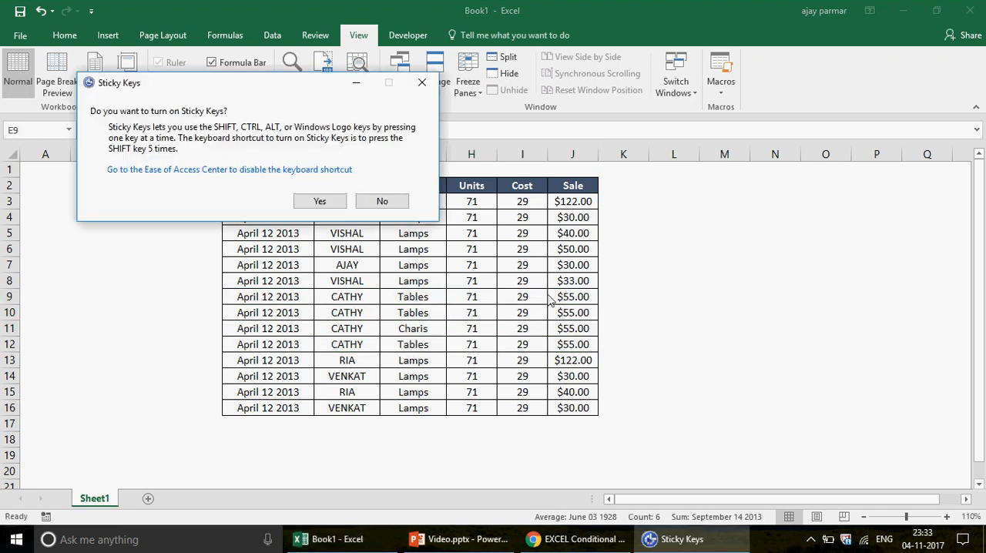
left_click(382, 202)
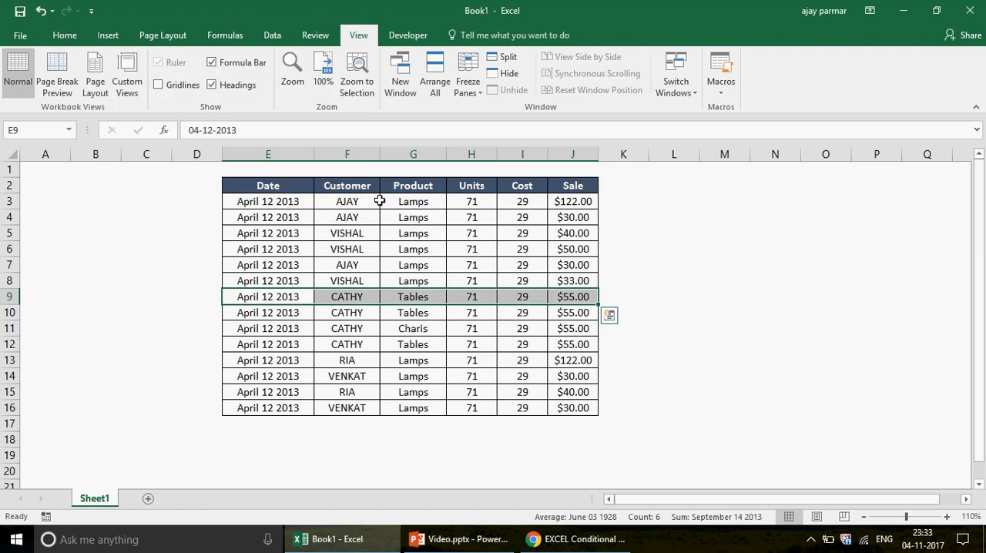
Examine the Date header, the empty column D and the Date, Customer and Units cells of row 3
left_click(260, 190)
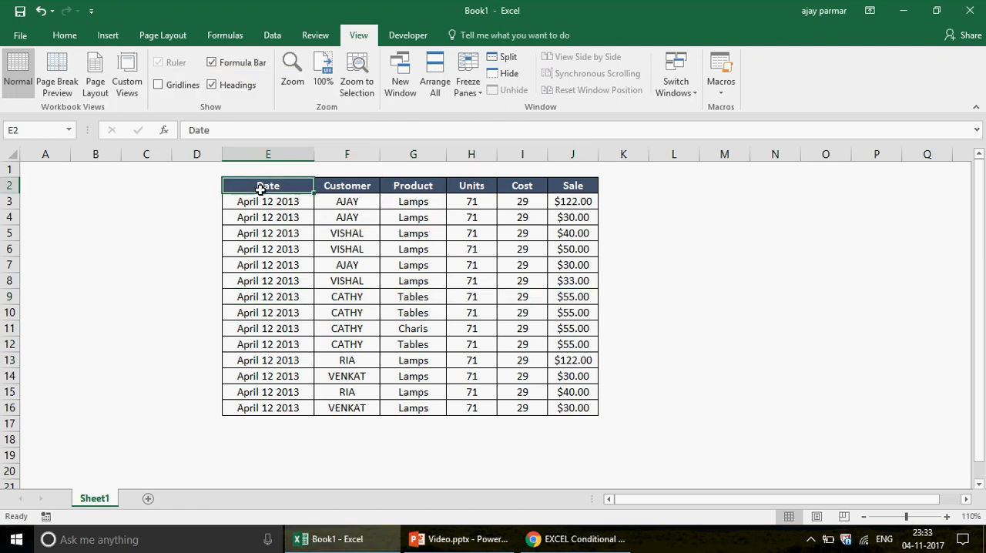
left_click(195, 154)
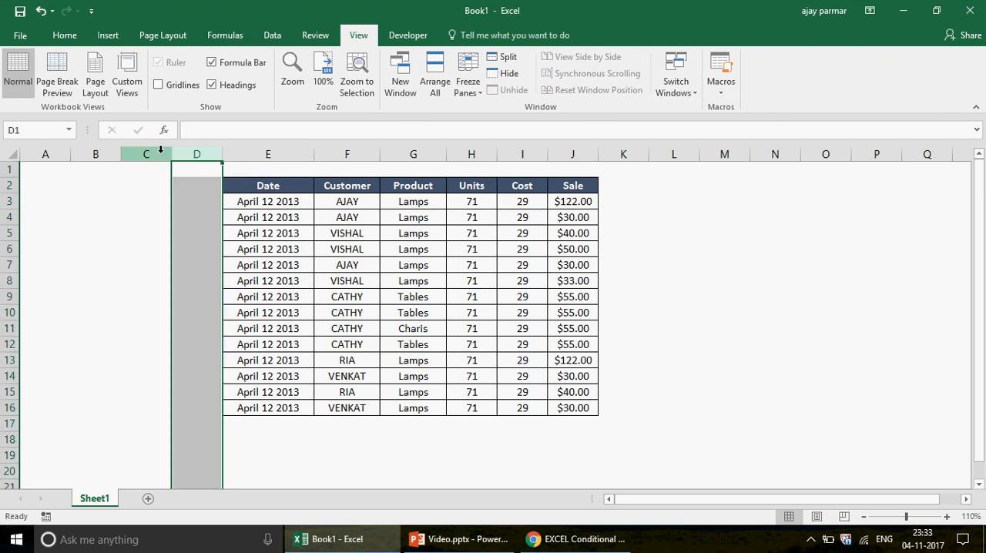
left_click(294, 200)
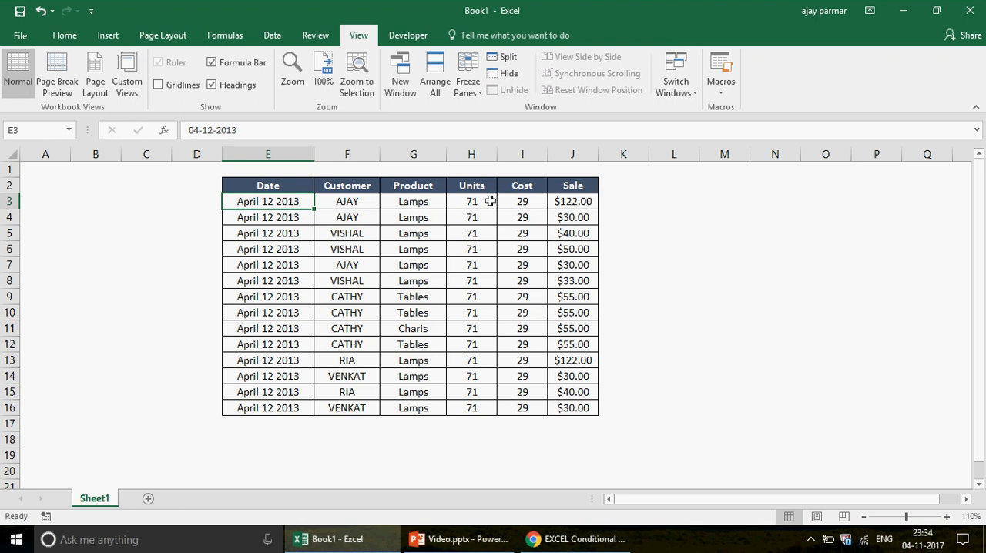
left_click(354, 202)
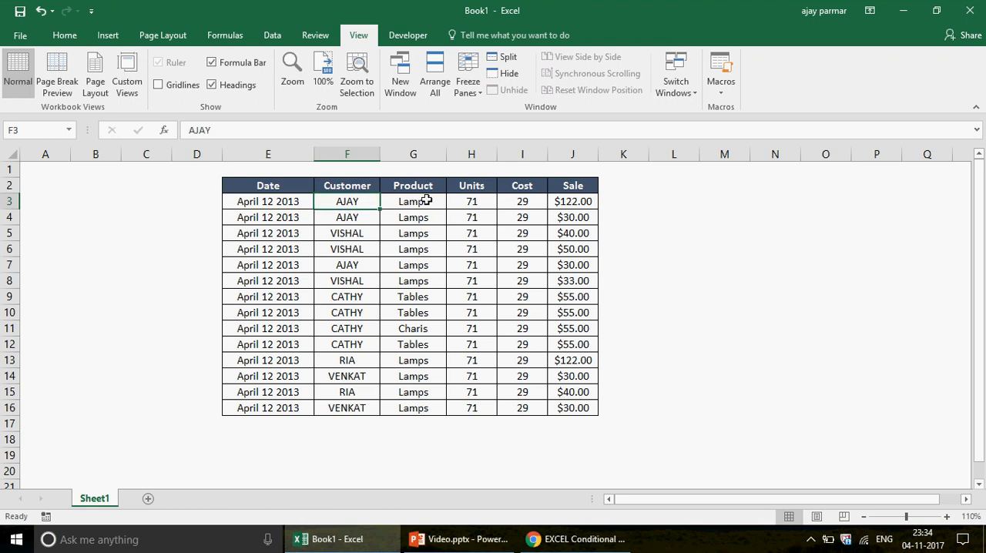
left_click(484, 202)
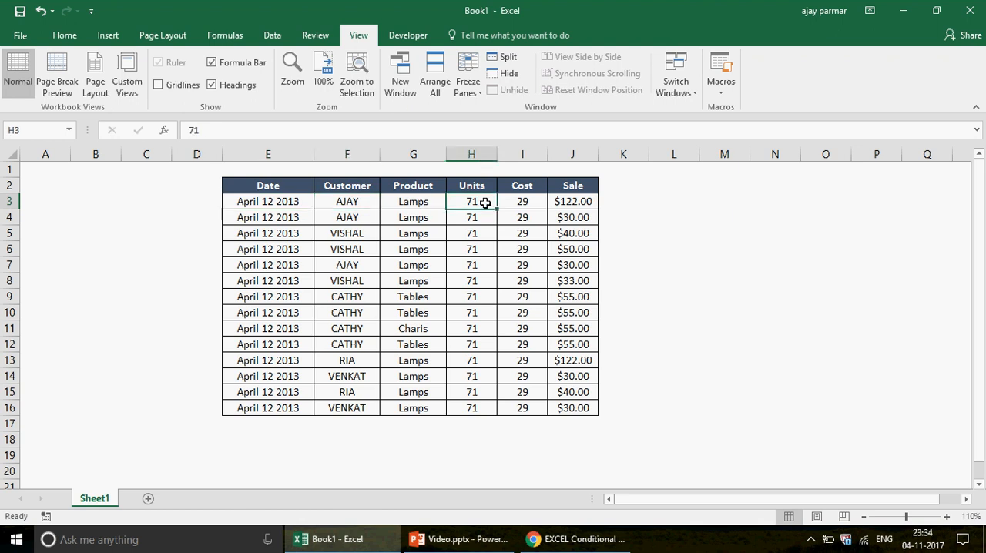
Enter the formula =E3&F3&G3&H3&I3&J3 in K3 to join all fields of the first record
left_click(614, 204)
type("=")
key("Left")
key("Left")
key("Left")
key("Left")
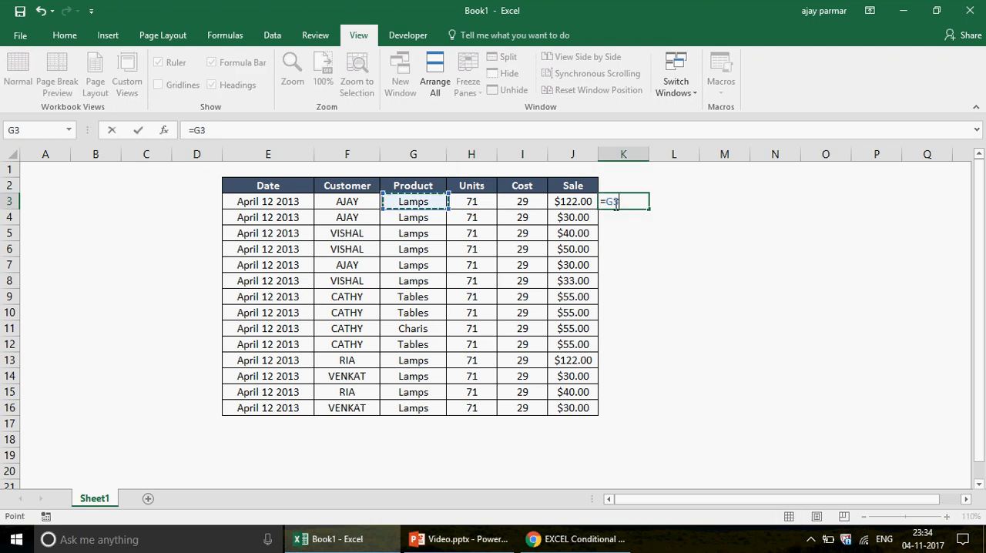
key("Left")
key("Left")
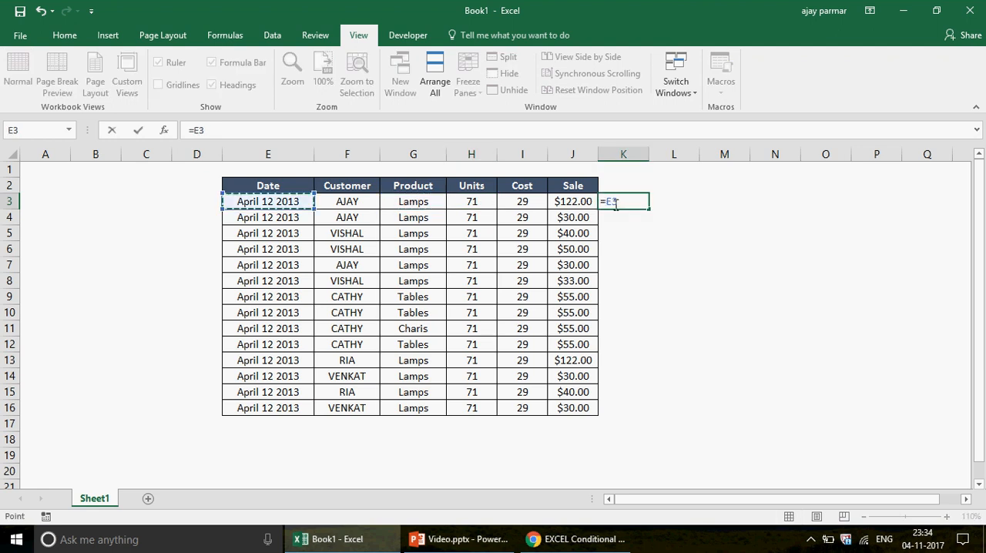
type("&")
key("Left")
key("Left")
key("Left")
key("Left")
key("Left")
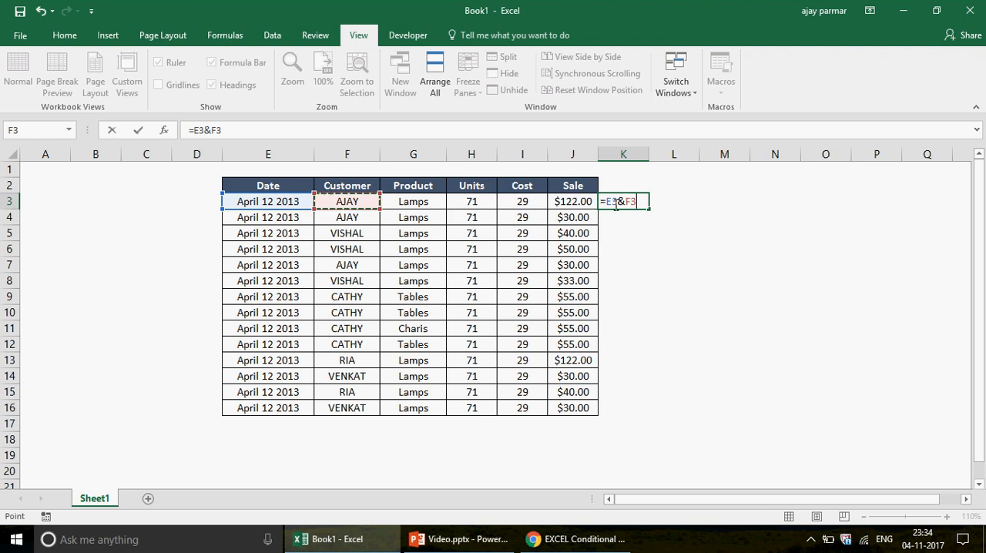
type("&")
key("Left")
key("Left")
key("Left")
key("Left")
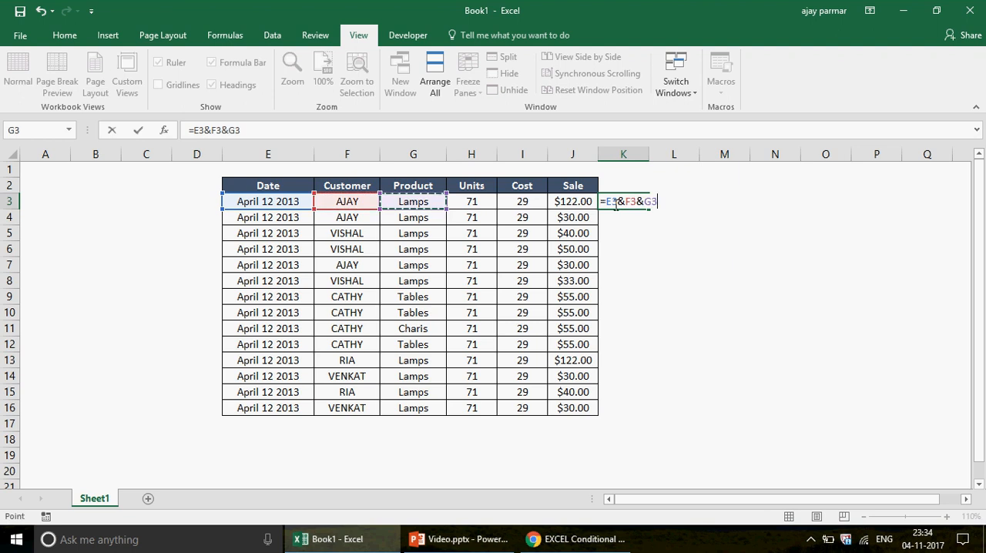
type("&")
key("Left")
key("Left")
key("Left")
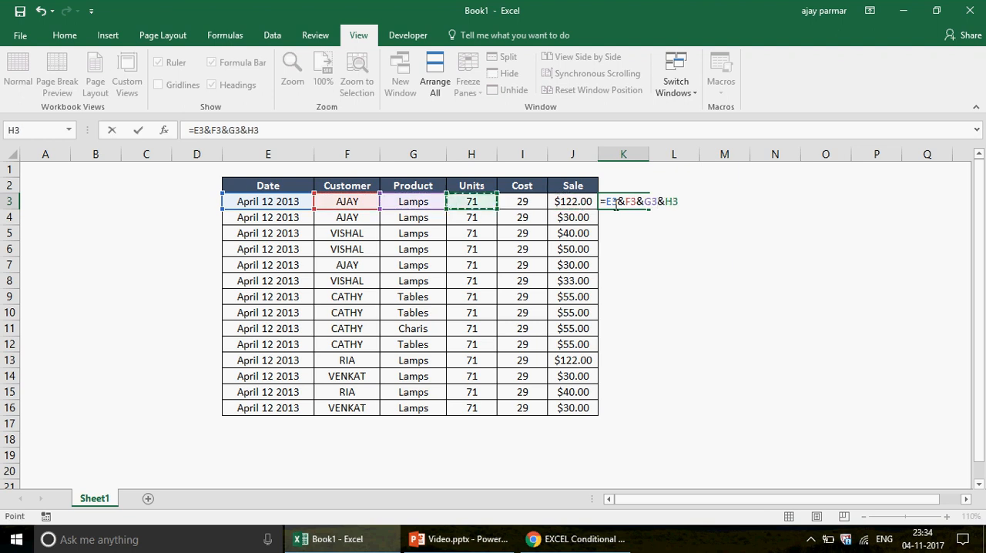
type("&")
key("Left")
key("Left")
type("&")
key("Left")
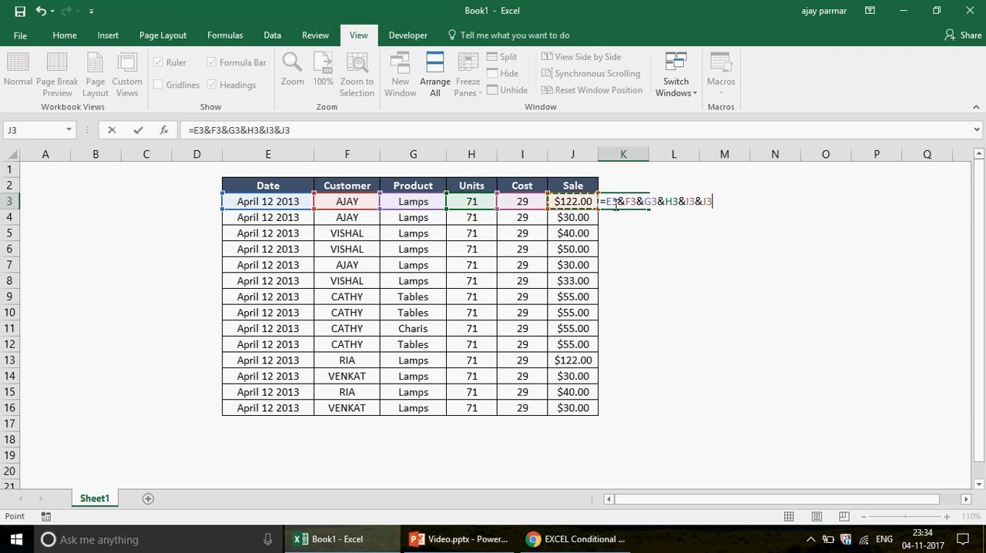
key("ctrl+Return")
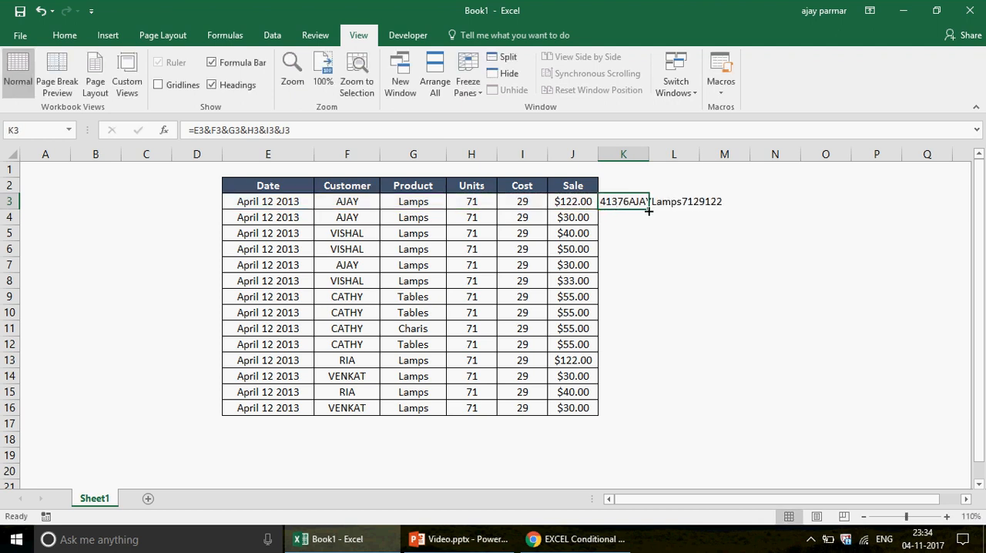
Fill the concatenation formula down from K3 to K16 and fit column K's width to its contents
double_click(649, 210)
double_click(651, 154)
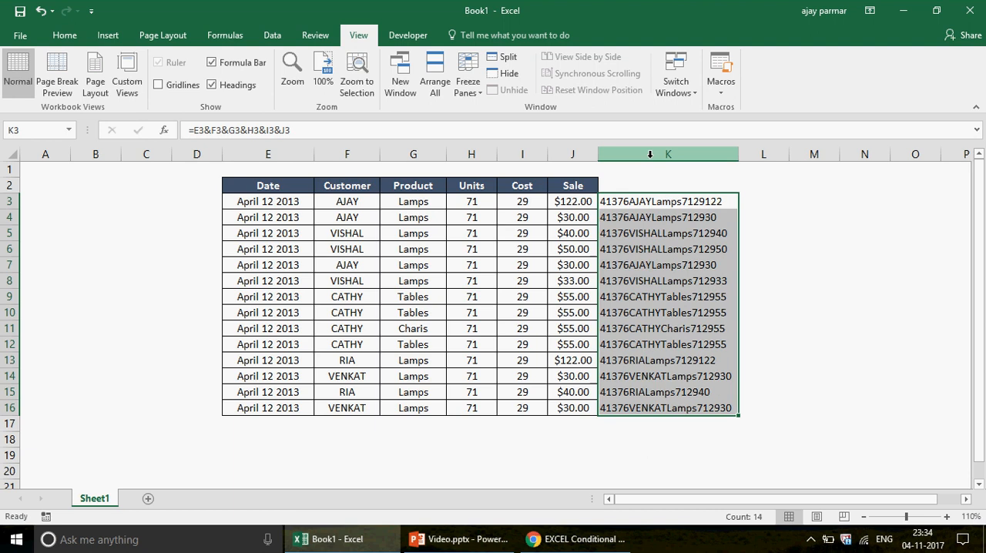
left_click(677, 205)
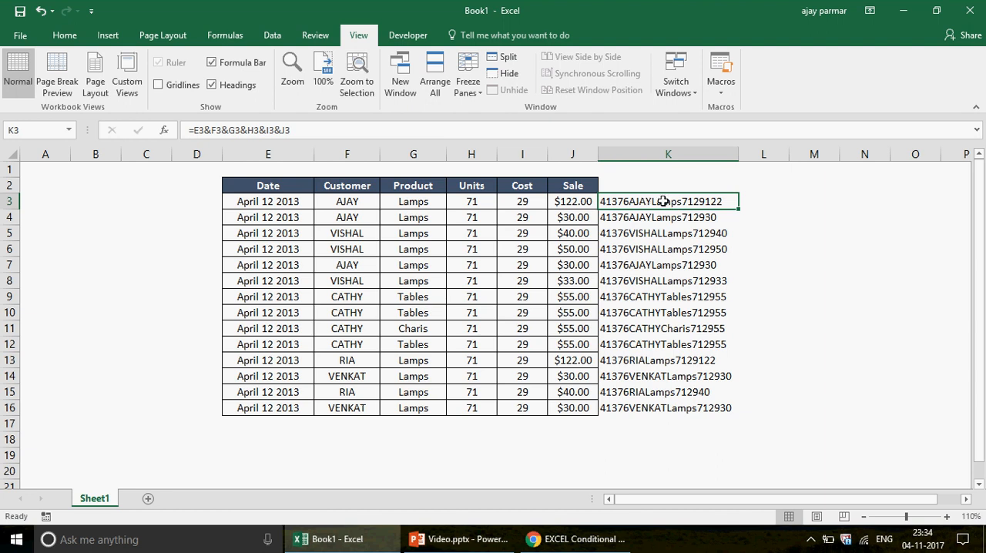
key("Down")
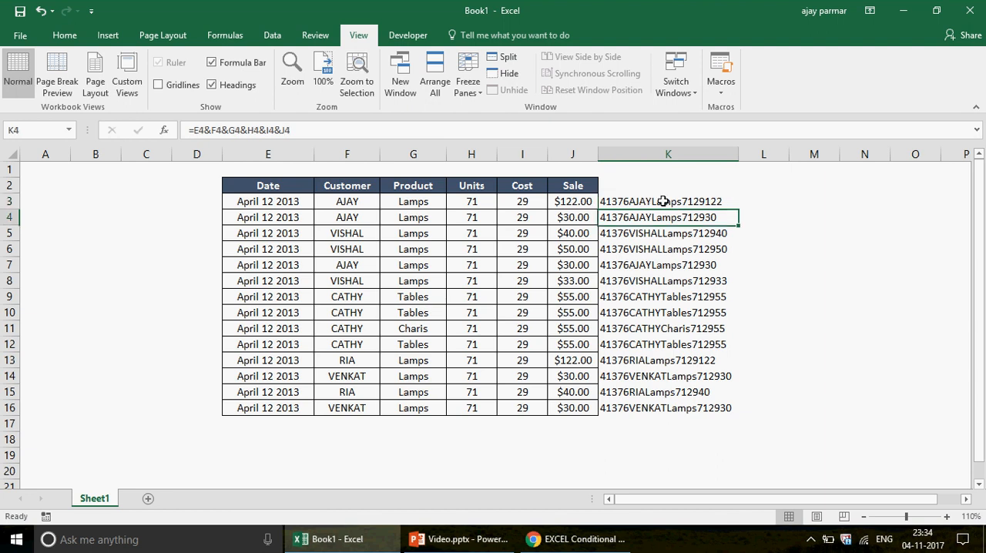
left_click(663, 202)
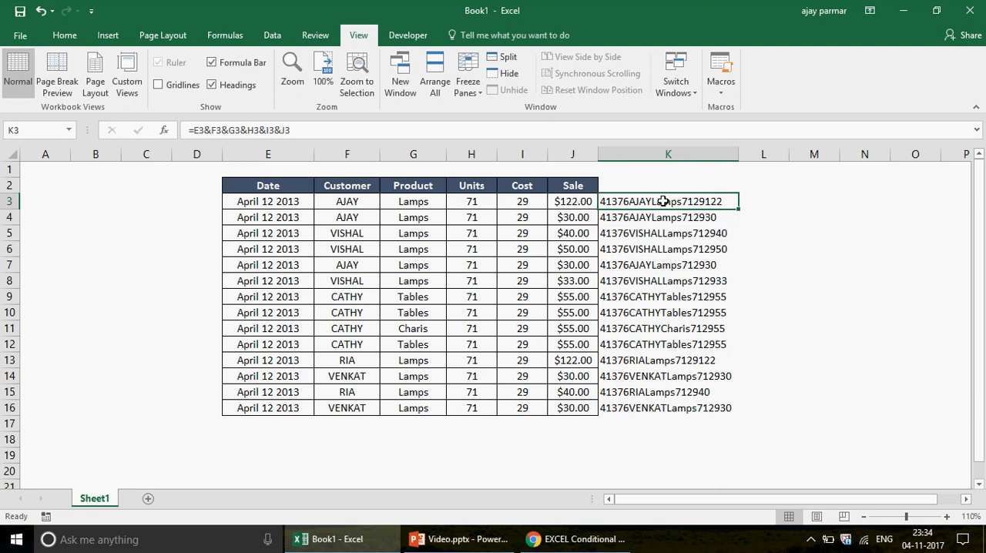
left_click(673, 407, "shift")
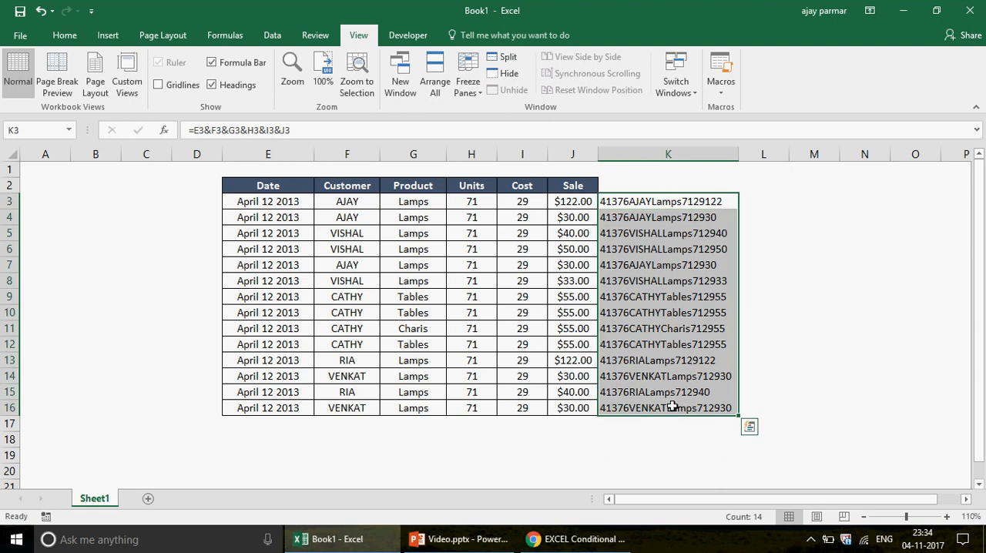
left_click(629, 202)
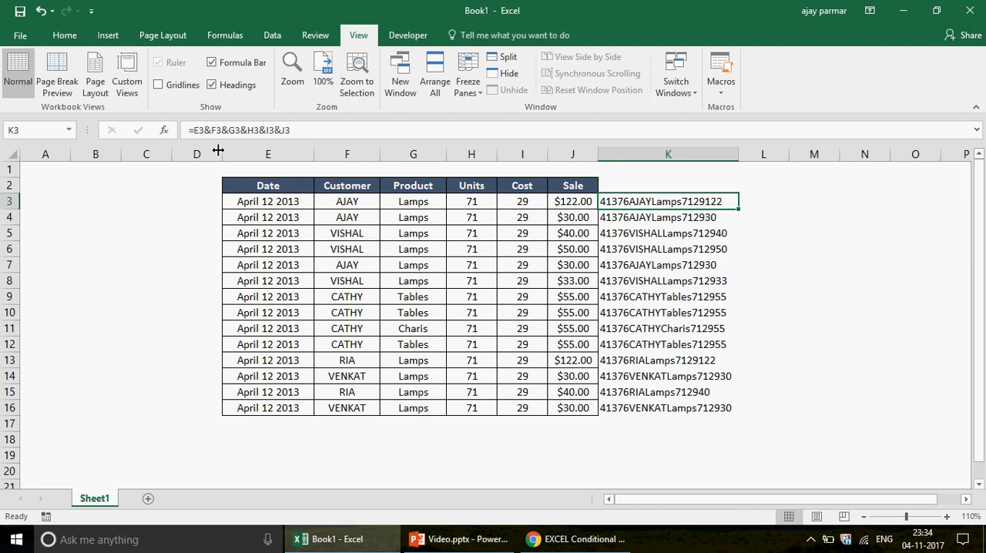
Write the formula =COUNTIF(K3:K16,K3) in L3 to count how often the first record's joined text occurs
left_click(764, 199)
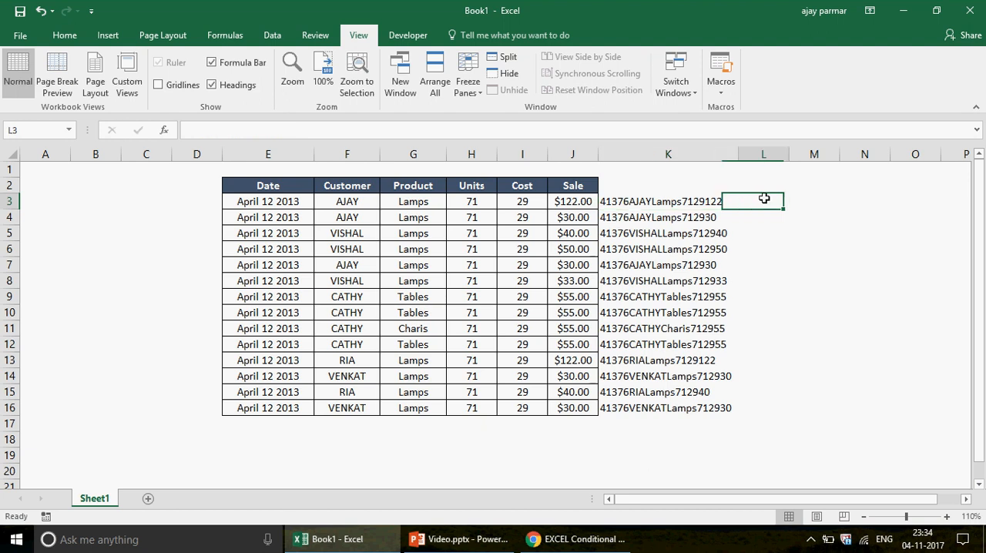
type("=CO")
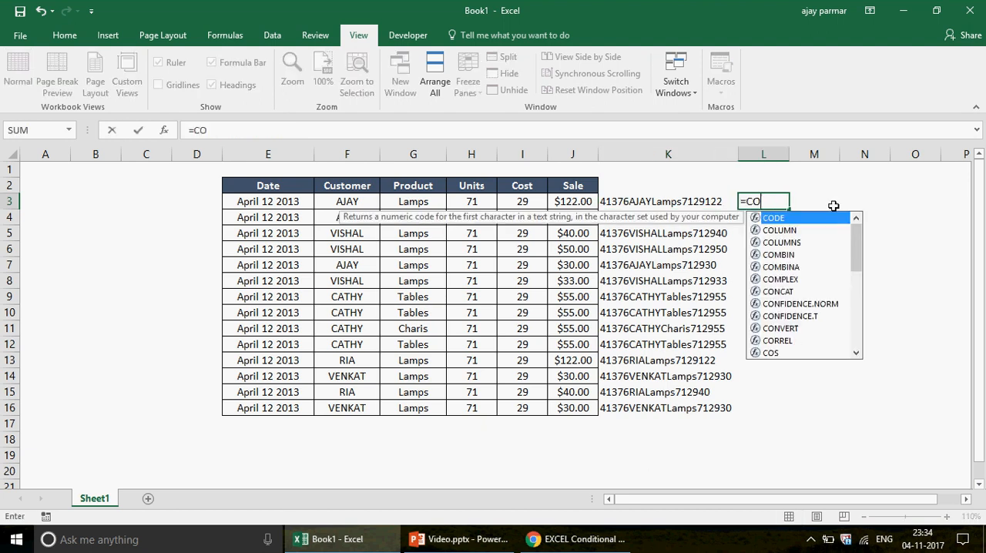
type("UNTIF(")
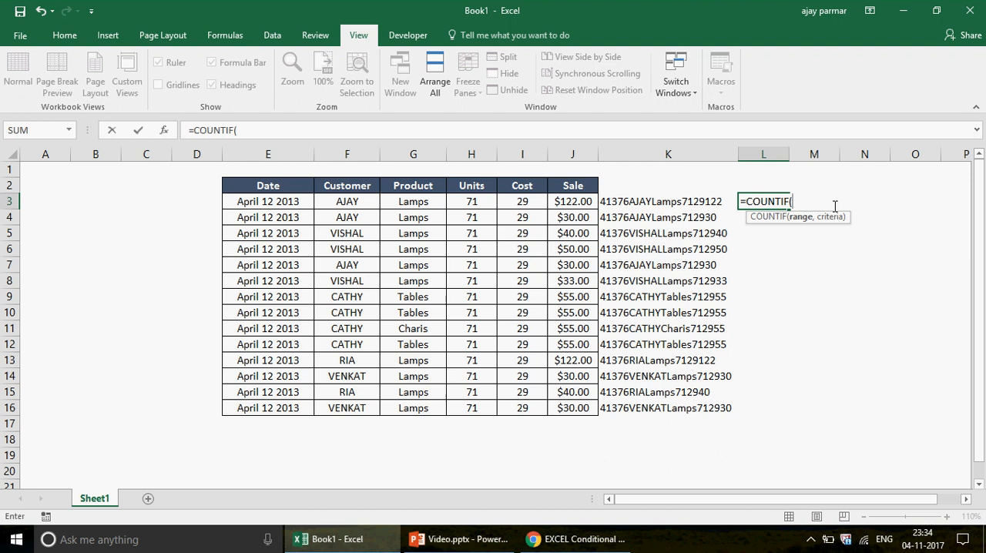
left_click(640, 196)
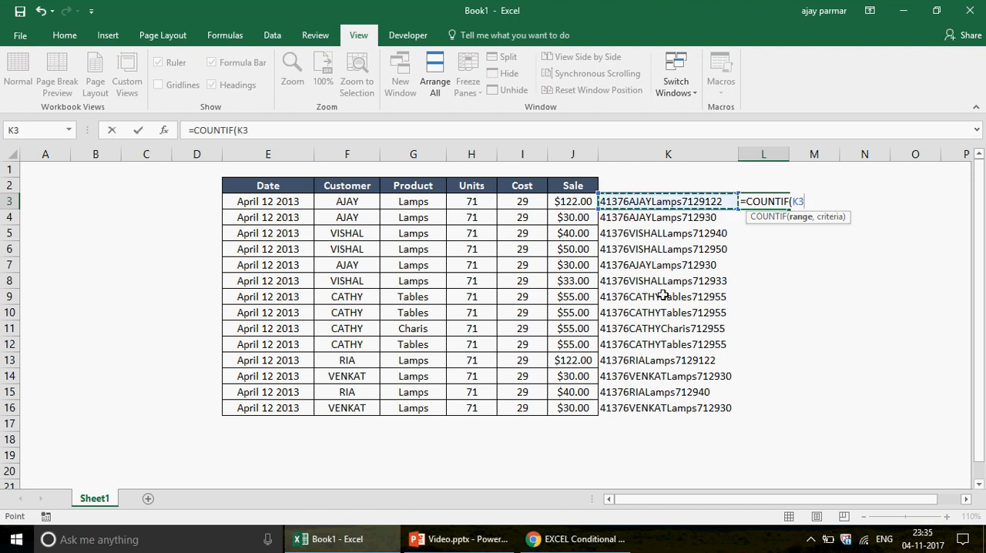
left_click(653, 404, "shift")
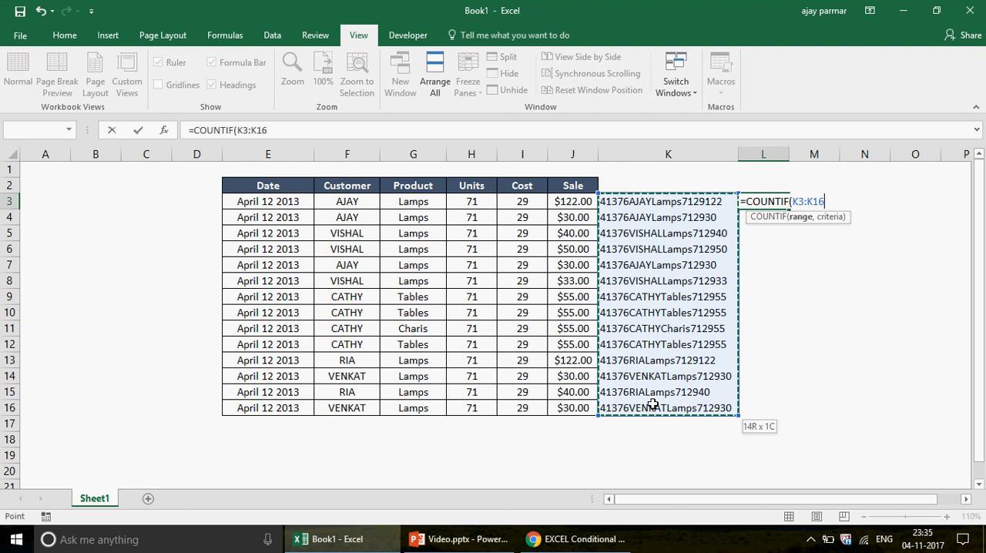
type(",")
left_click(643, 201)
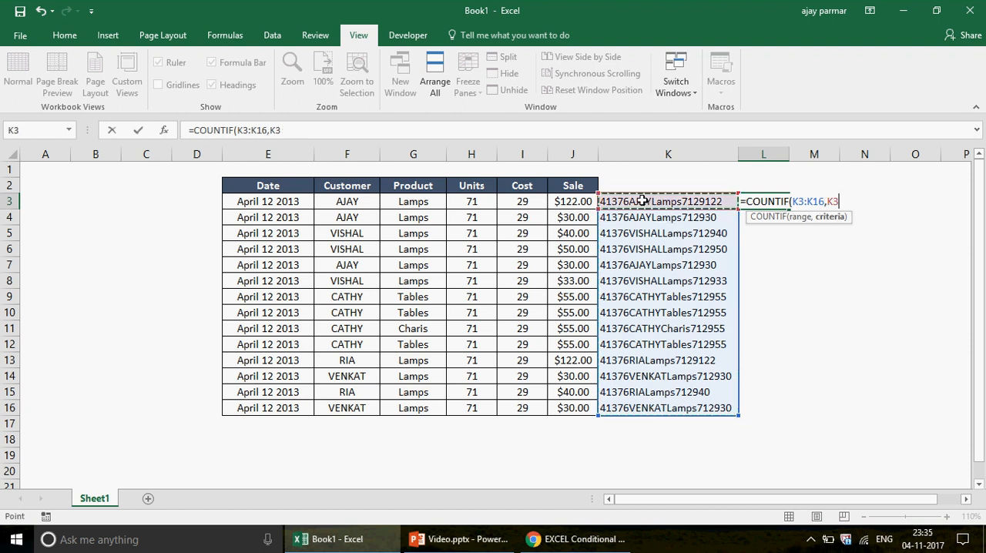
type(")")
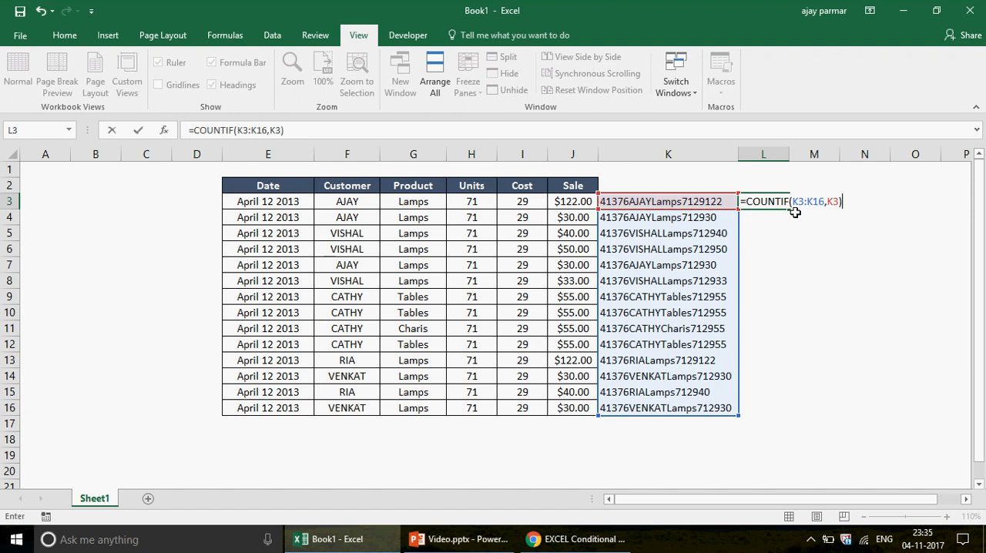
Make the COUNTIF range absolute as $K$3:$K$16 and fill the L3 formula down to L16
left_click(245, 131)
key("F4")
key("F4")
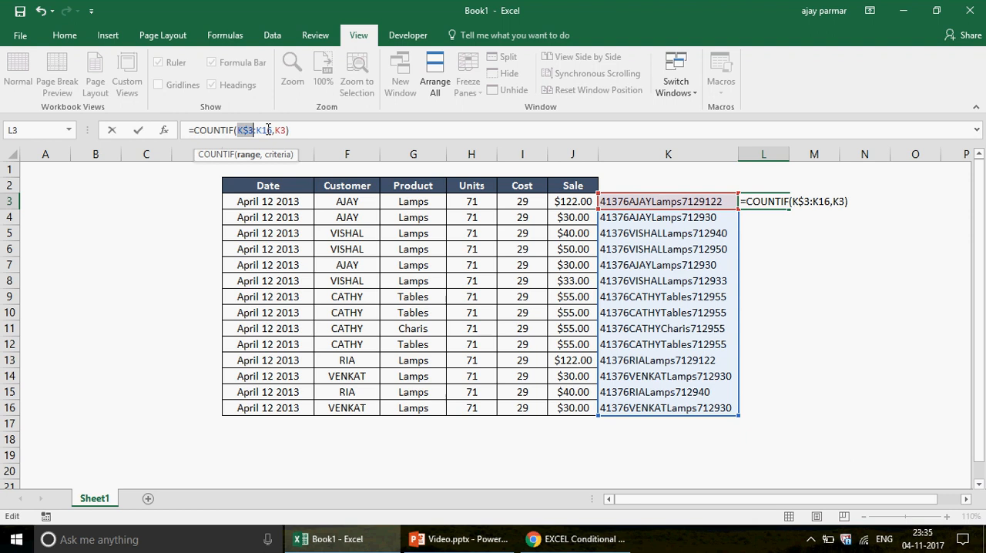
key("F4")
key("F4")
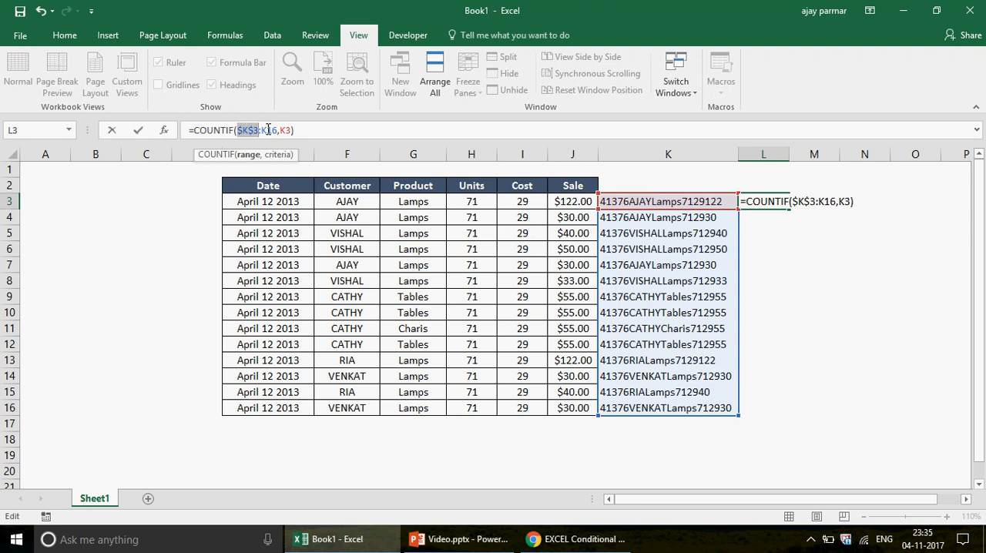
left_click(268, 130)
key("F4")
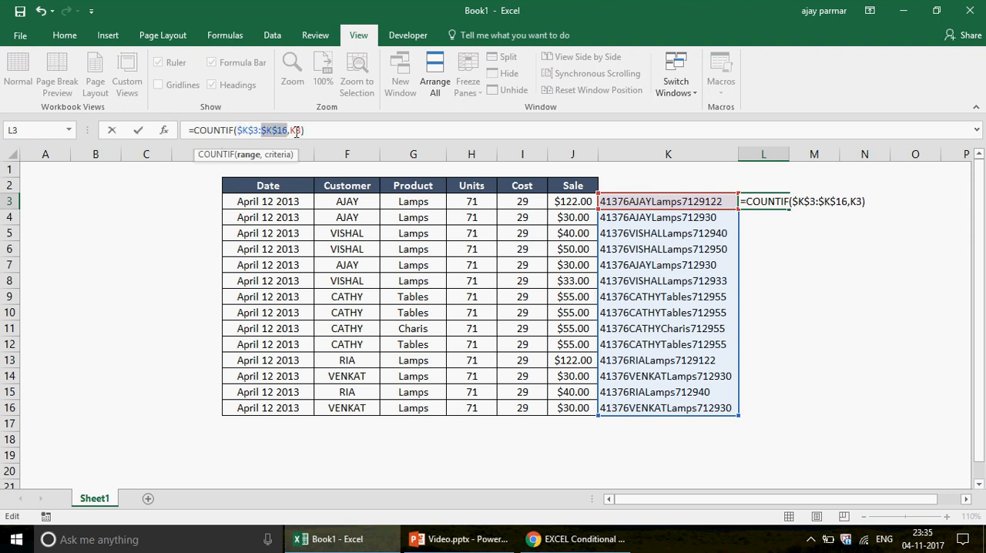
key("ctrl+Return")
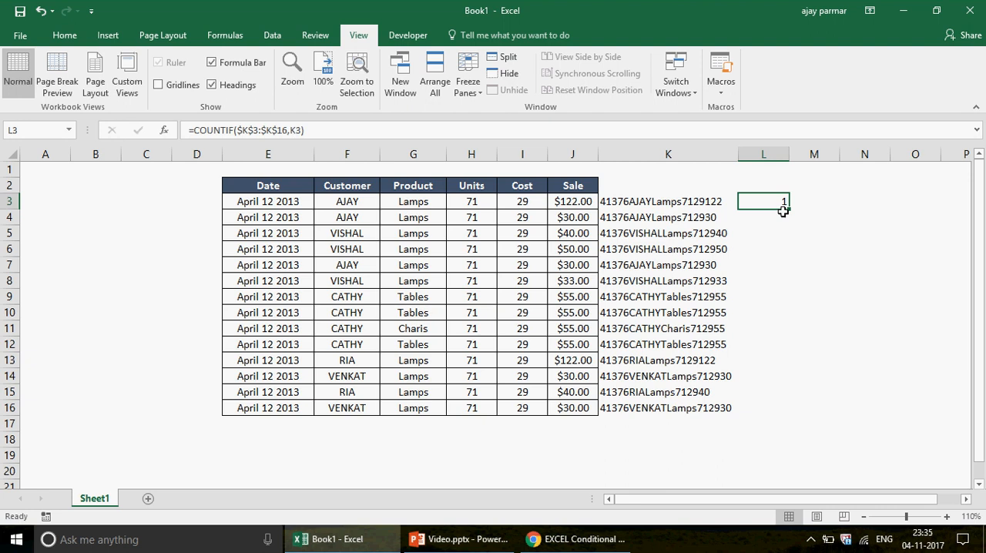
left_click_drag(784, 211, 794, 411)
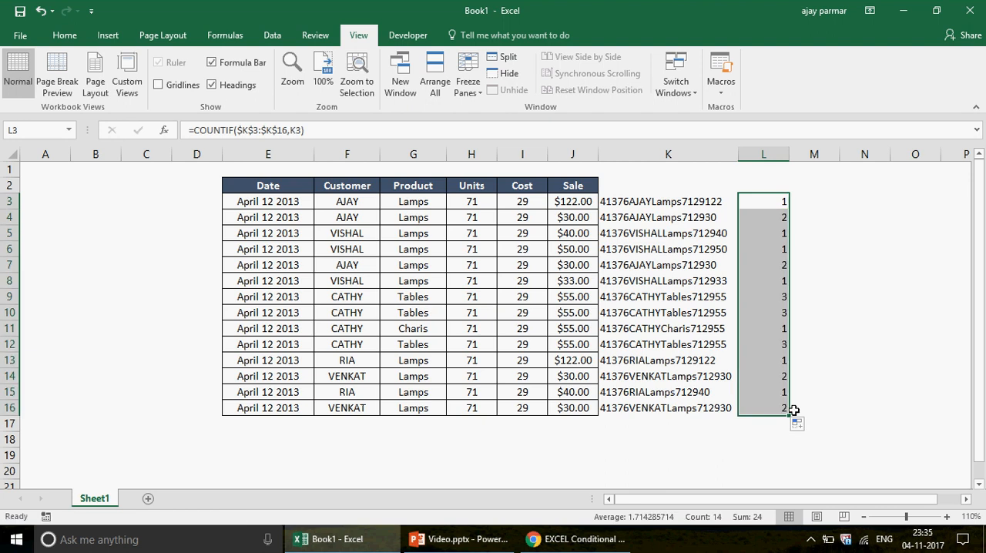
Examine the occurrence counts in column L for repeated and unique records
left_click(774, 263)
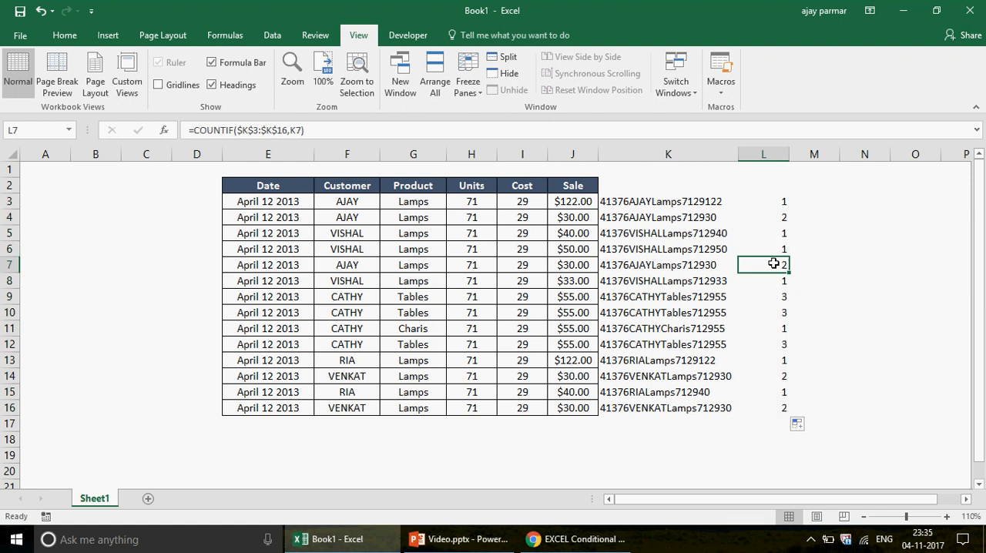
key("Down")
key("Down")
key("Down")
key("Down")
key("Down")
key("Down")
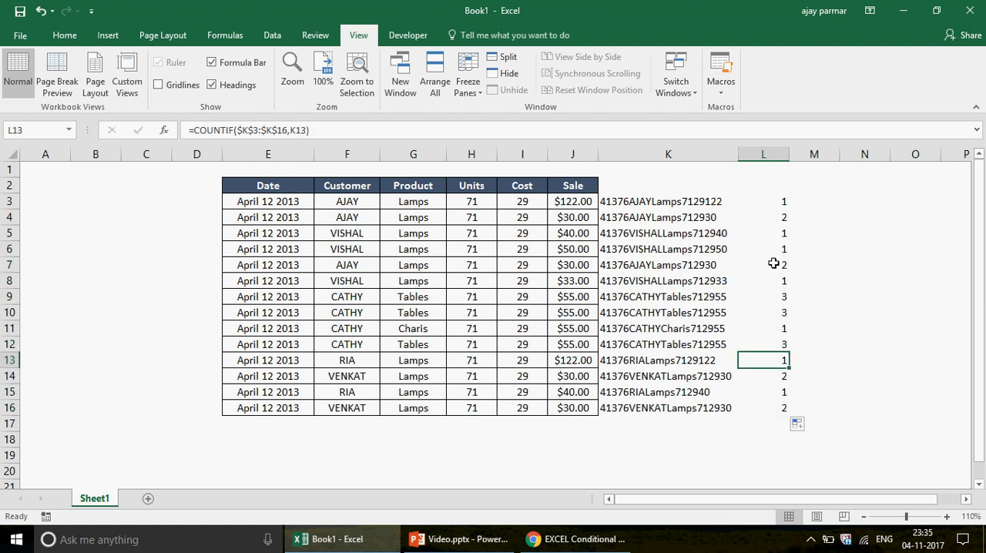
key("Down")
key("Down")
key("Up")
key("Up")
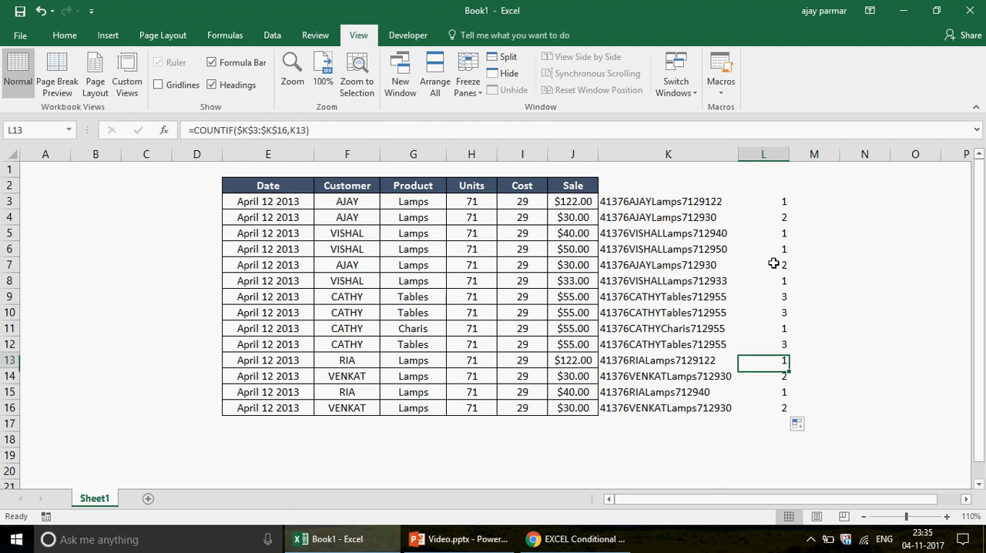
left_click(774, 263)
key("Up")
key("Up")
key("Up")
key("Up")
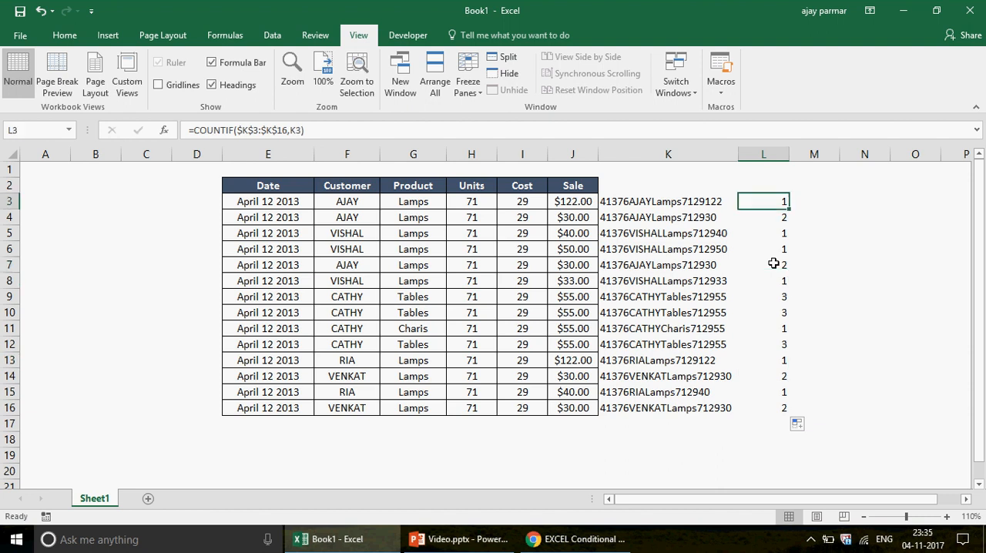
Examine the record in row 3 across the Date to Sale columns against its count
key("Left")
key("Left")
key("Left")
key("Left")
key("Left")
key("Left")
key("Left")
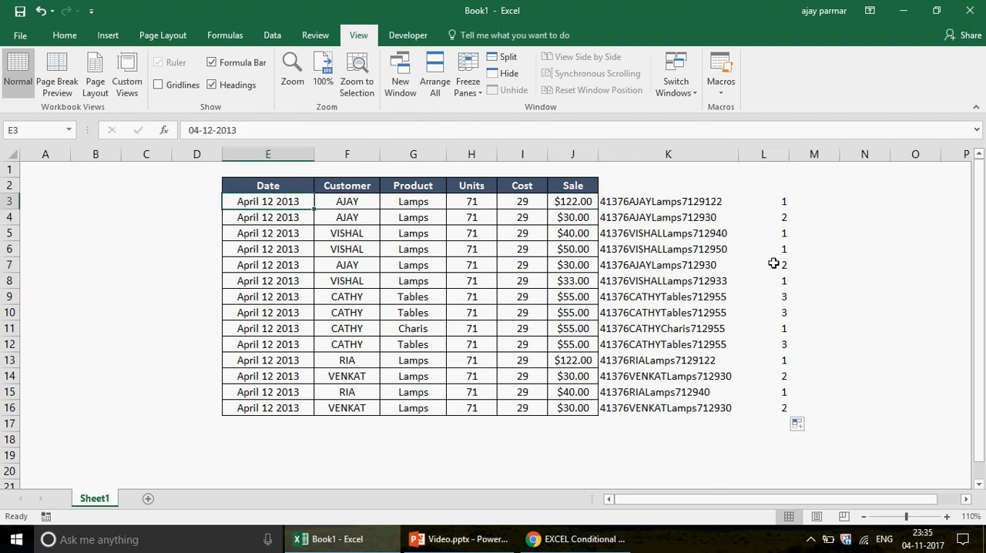
key("shift+Right")
key("shift+Right")
key("shift+Right")
key("shift+Right")
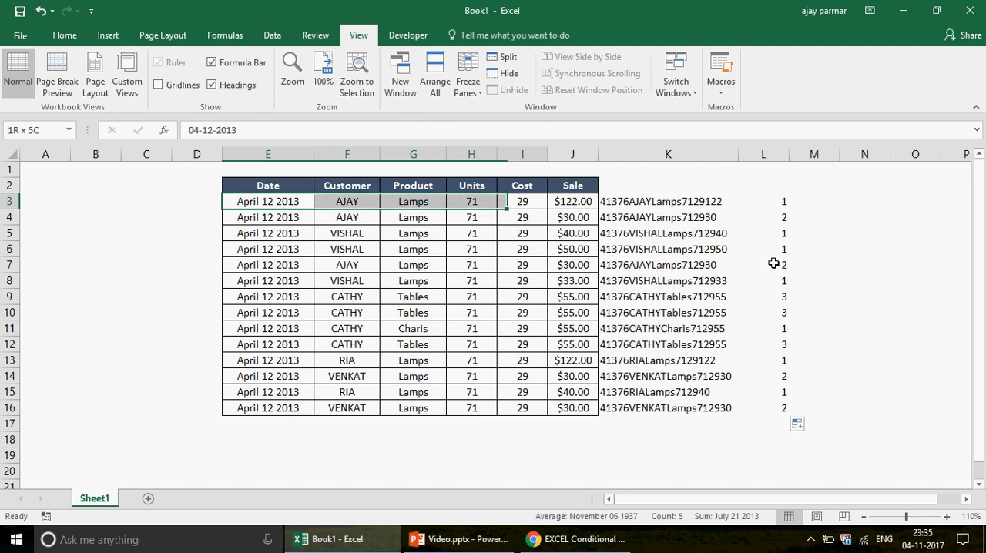
key("shift+Right")
Compare the record in row 4 with the one in row 7 across the Date to Sale columns
key("Down")
key("Right")
key("Right")
key("Right")
key("Right")
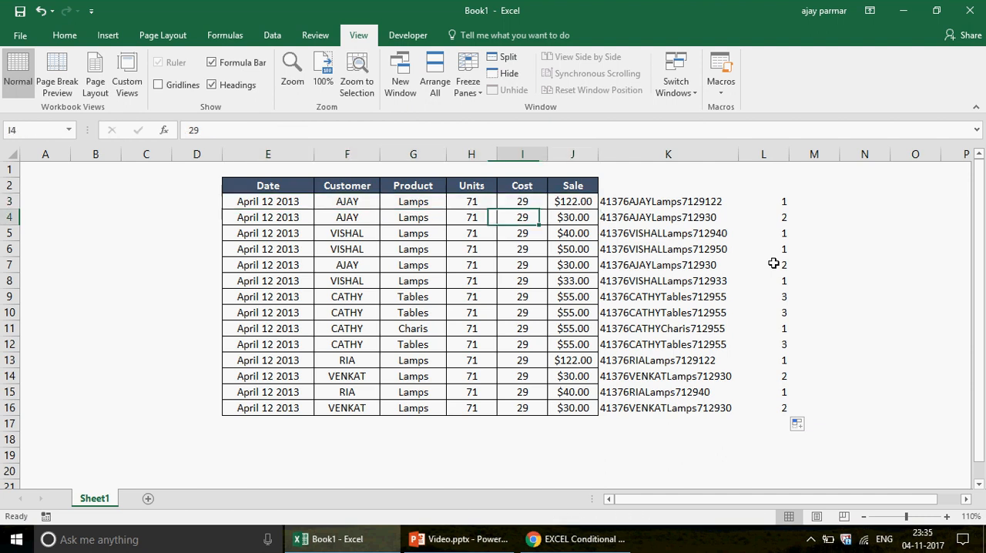
key("Left")
key("Left")
key("Left")
key("Left")
key("shift+Right")
key("shift+Right")
key("shift+Right")
key("shift+Right")
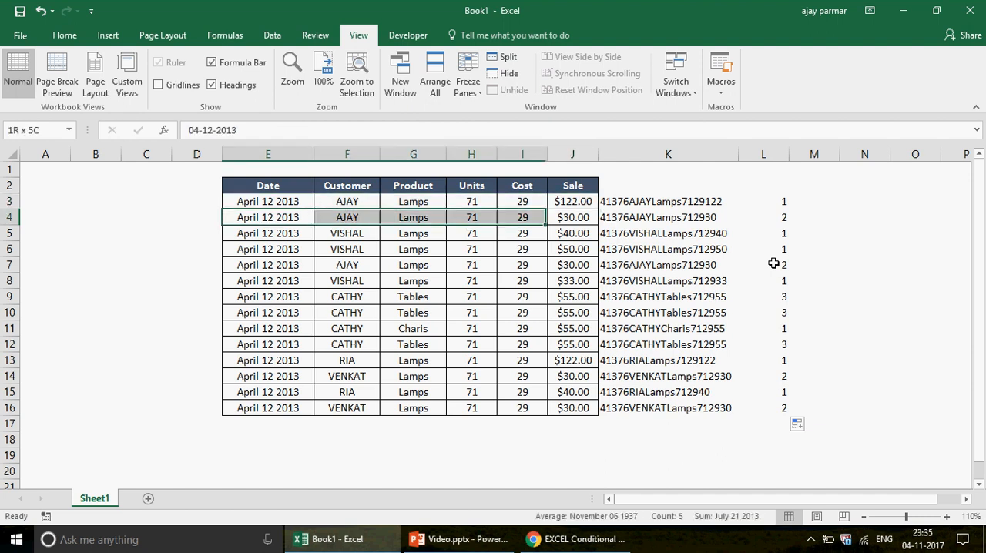
key("shift+Right")
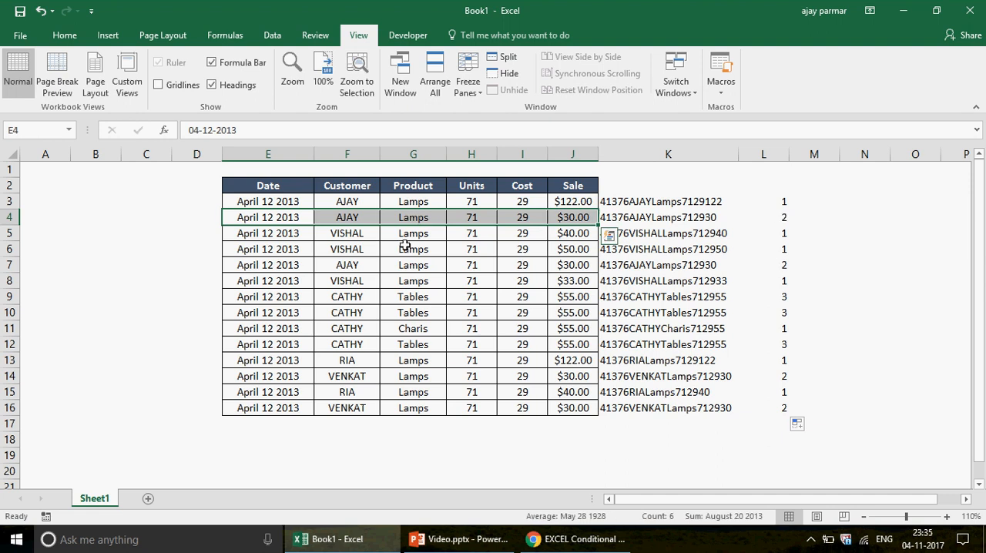
left_click(266, 265)
left_click_drag(266, 267, 586, 264)
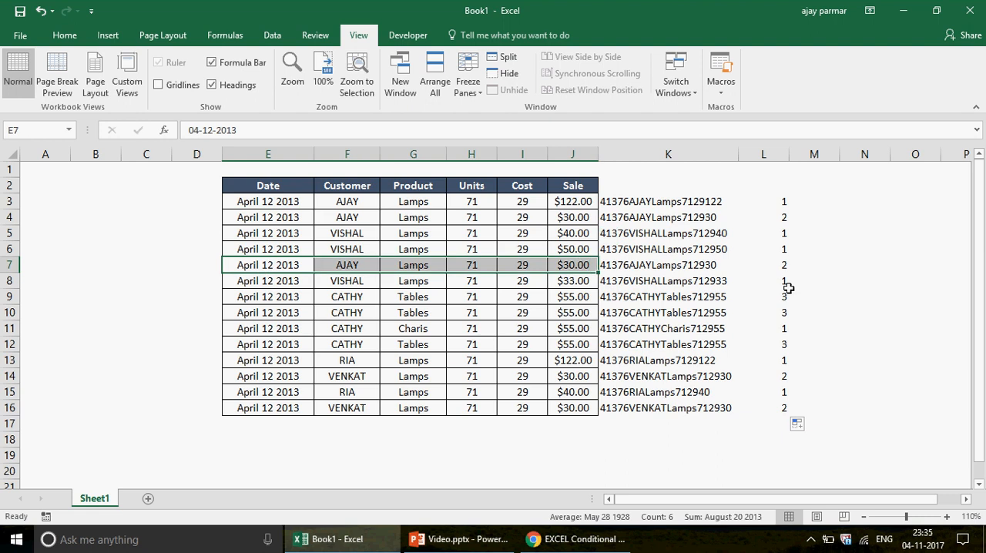
Correct the misspelled product in G11 to Chairs
left_click(256, 297)
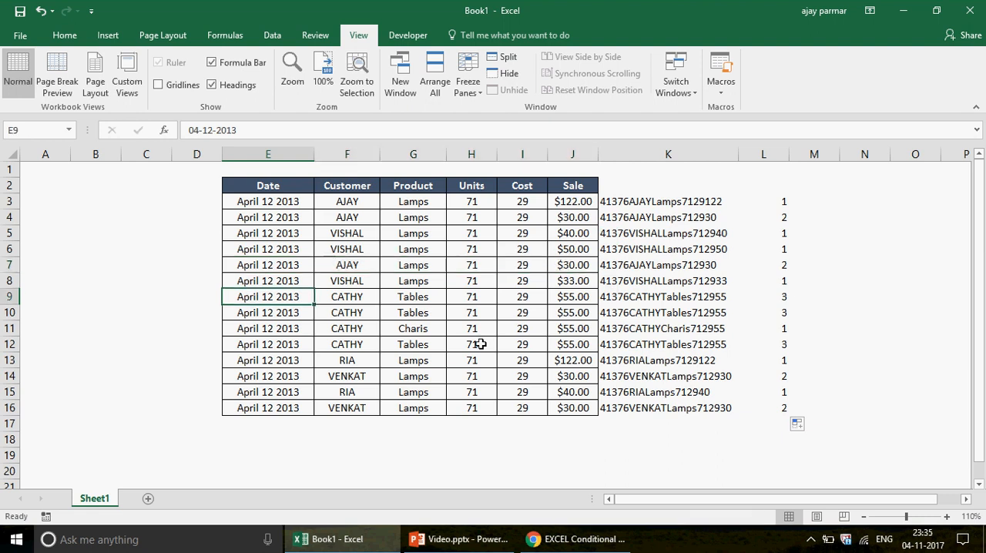
left_click(577, 345, "shift")
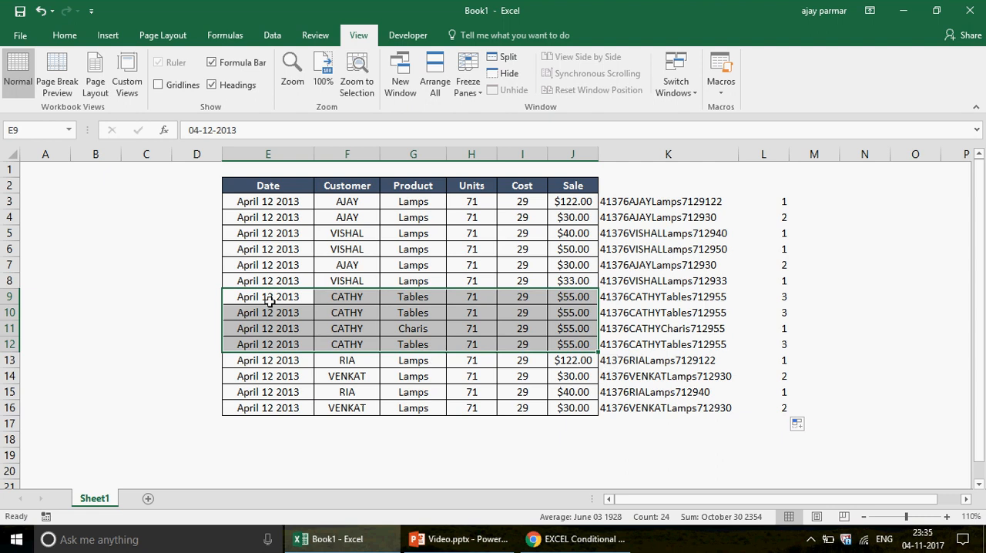
left_click(433, 330)
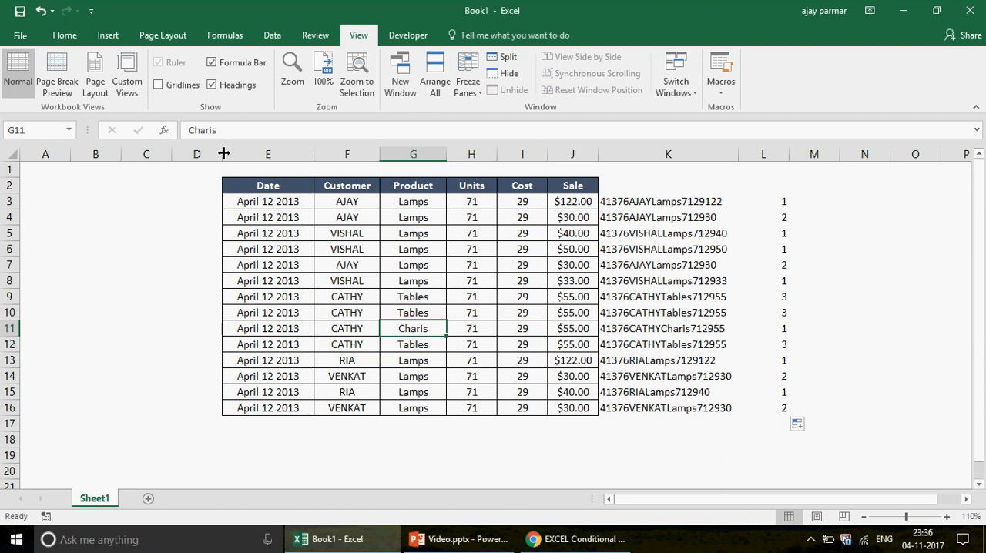
left_click(224, 131)
key("BackSpace")
key("BackSpace")
key("BackSpace")
type("l")
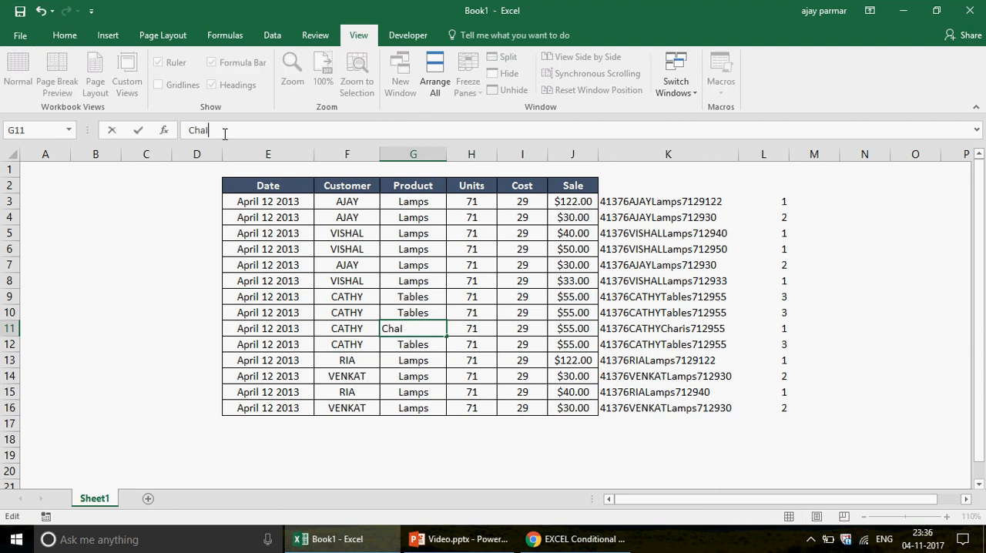
key("BackSpace")
key("Caps_Lock")
type("irs")
key("Return")
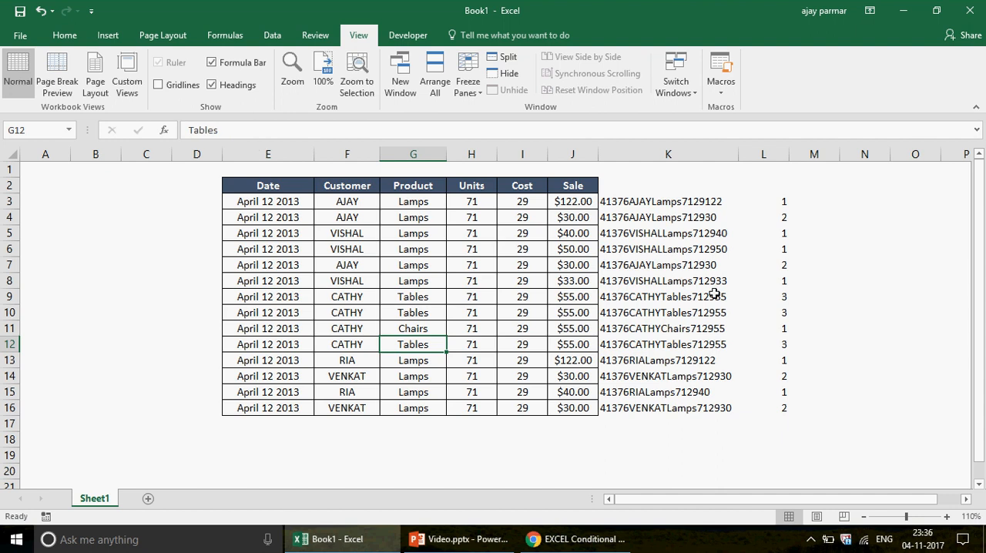
Examine the records in rows 9 to 12 against the count in L9, checking row 11's fields individually
left_click(783, 297)
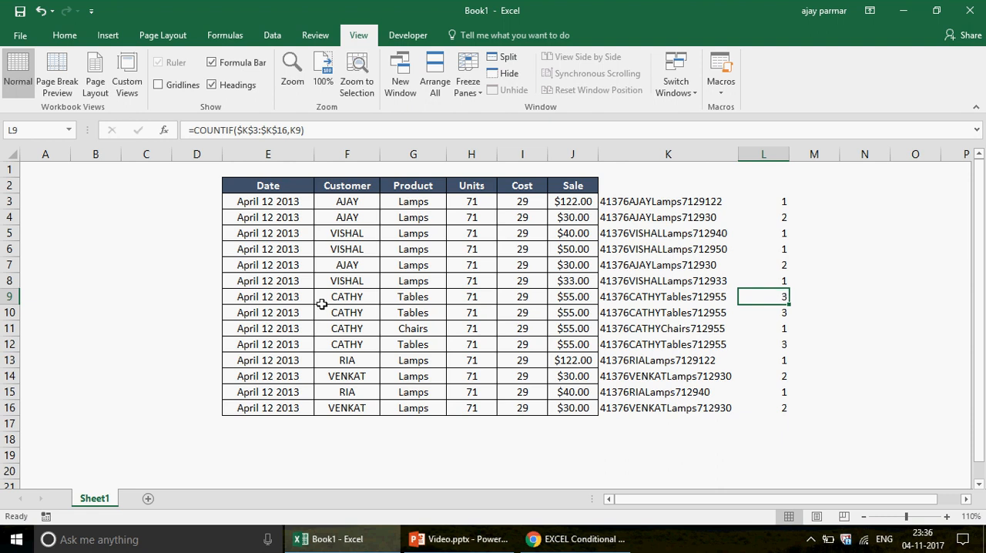
left_click(277, 301)
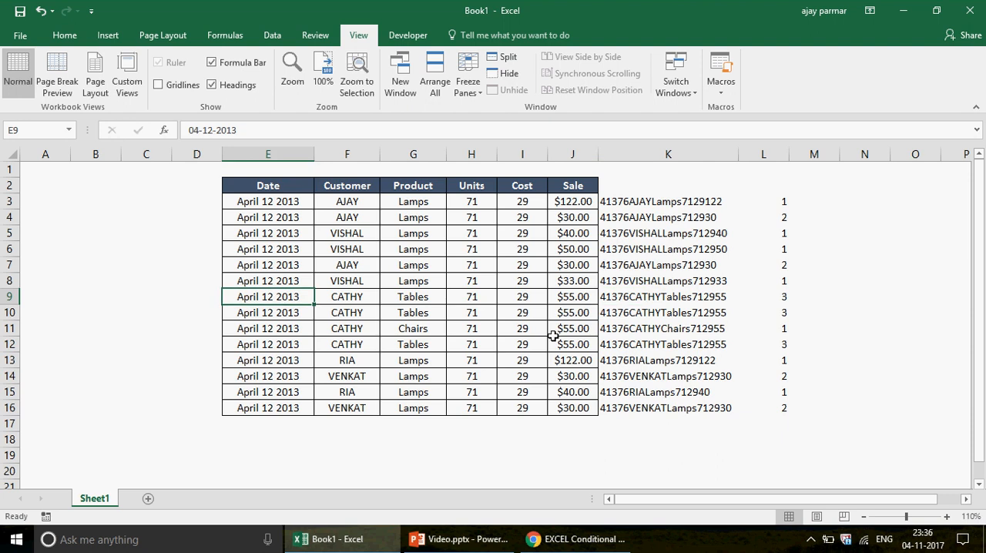
mouse_move(553, 336)
left_mouse_down()
mouse_move(584, 337)
mouse_move(579, 345)
left_mouse_up()
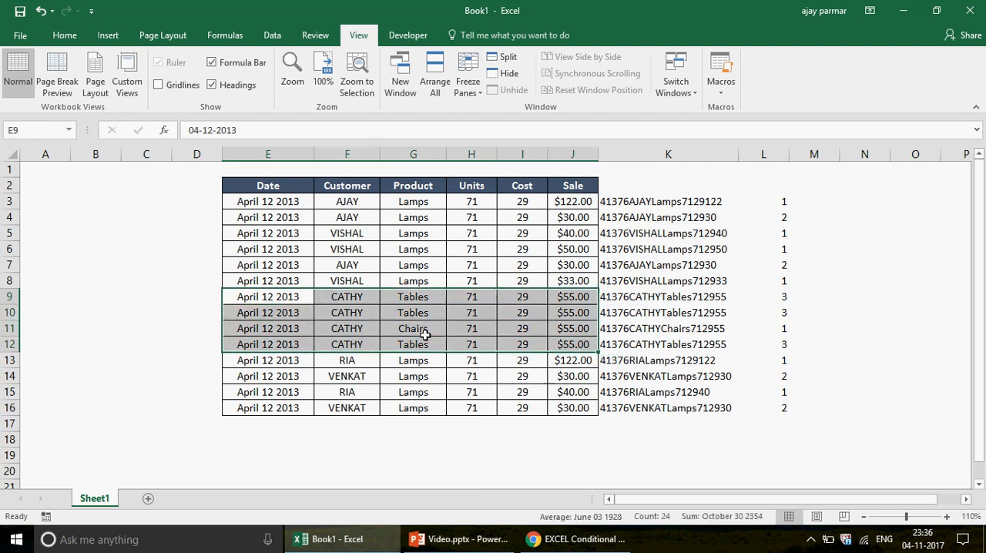
left_click(273, 330, "ctrl")
left_click(347, 328, "ctrl")
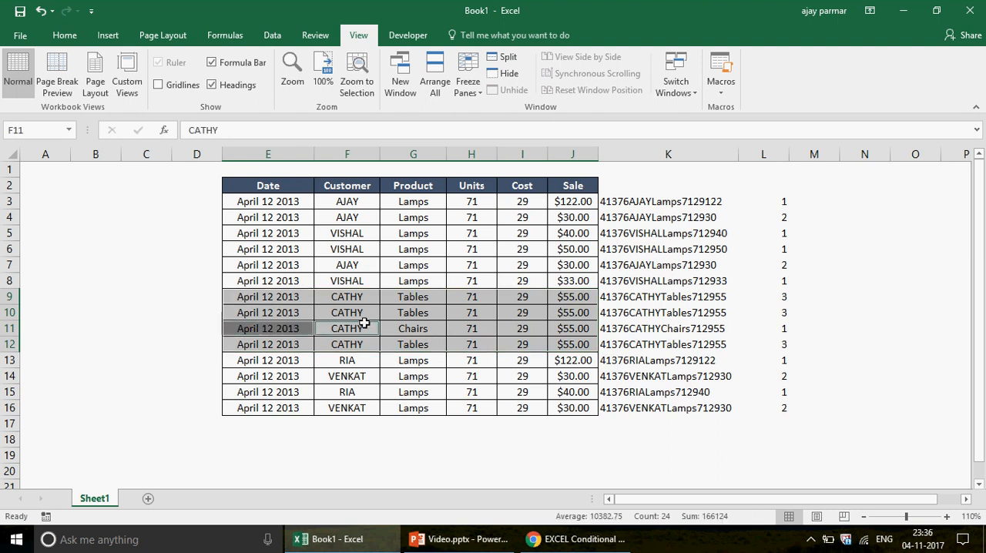
left_click(413, 328, "ctrl")
left_click(499, 328, "ctrl")
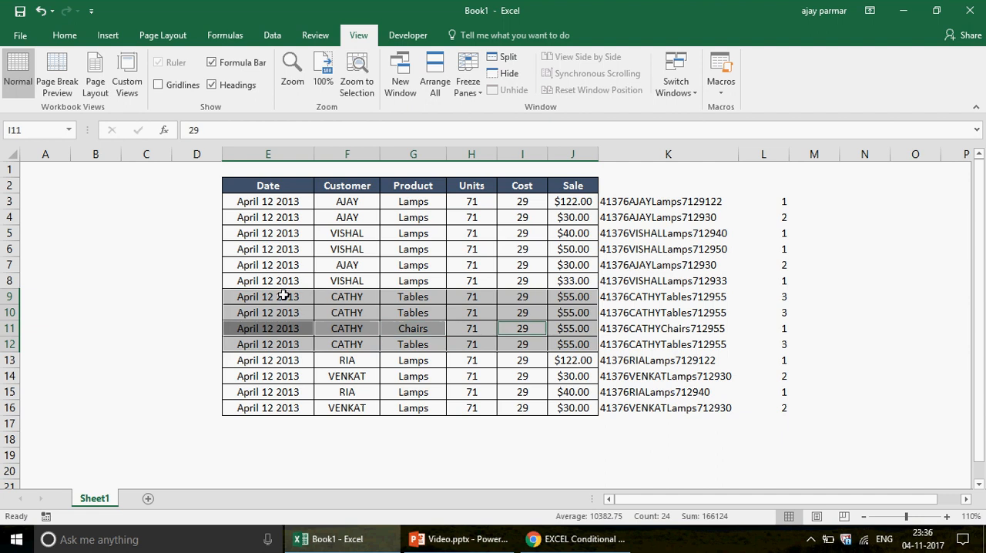
Make the matching Tables records in rows 9, 10 and 12 bold across the Date to Sale columns
left_click(284, 296)
left_click(565, 314, "shift")
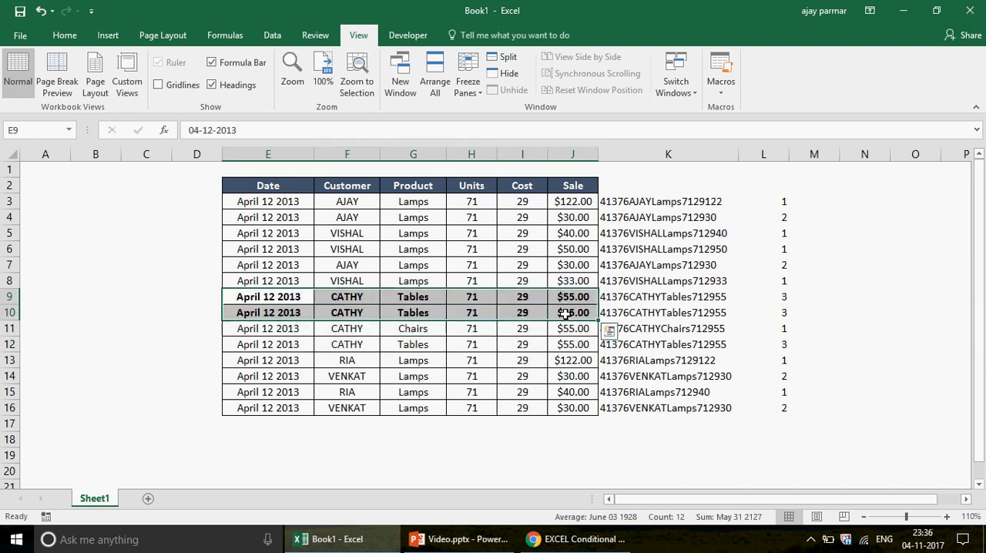
left_click(270, 343)
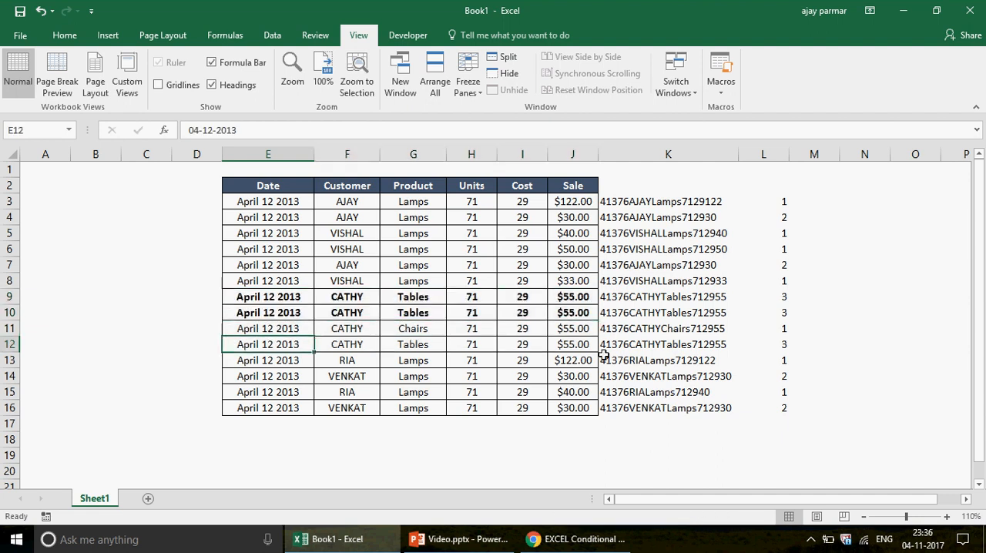
left_click(577, 346, "shift")
key("ctrl+b")
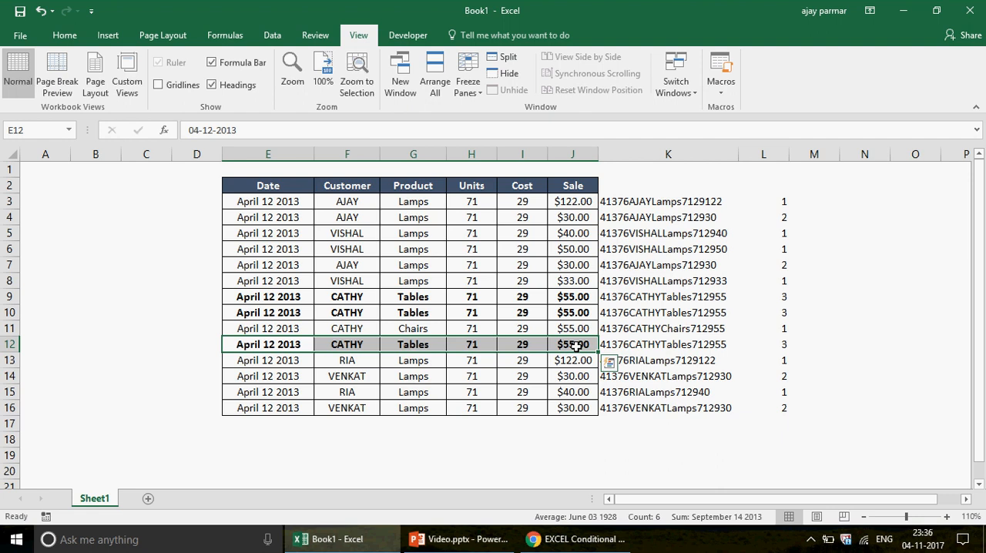
Compare the bold records in rows 9, 10 and 12 with their counts in column L
left_click(268, 296)
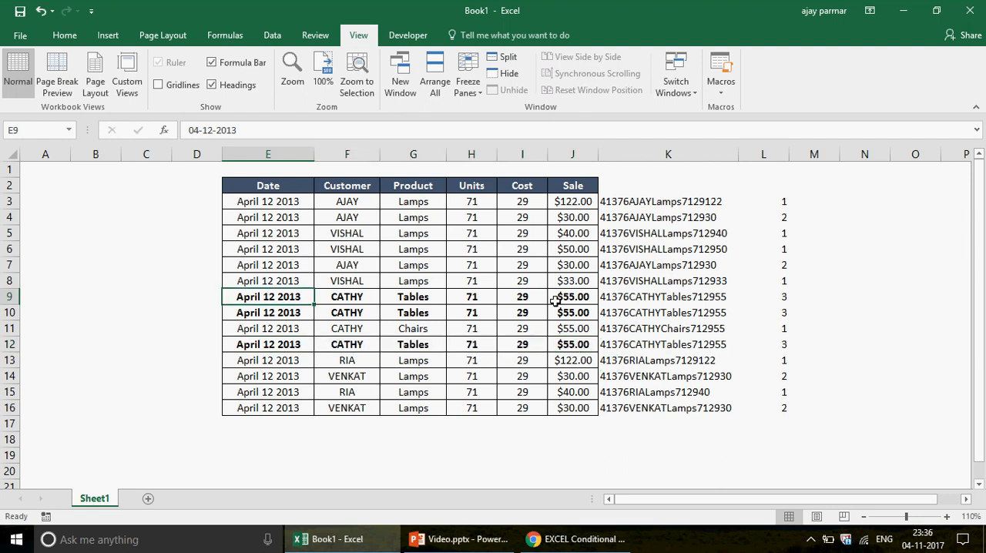
left_click(785, 298)
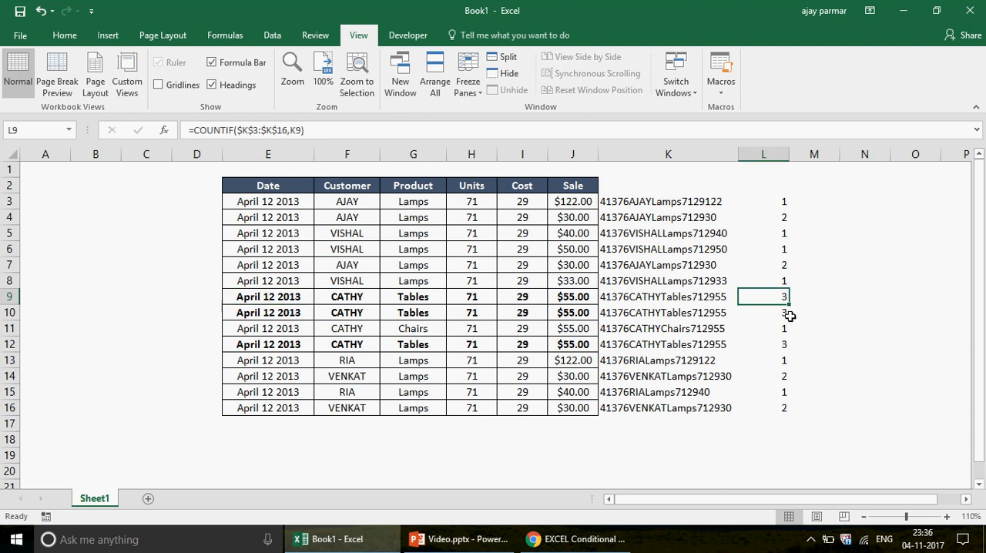
left_click(791, 316)
left_click(784, 343)
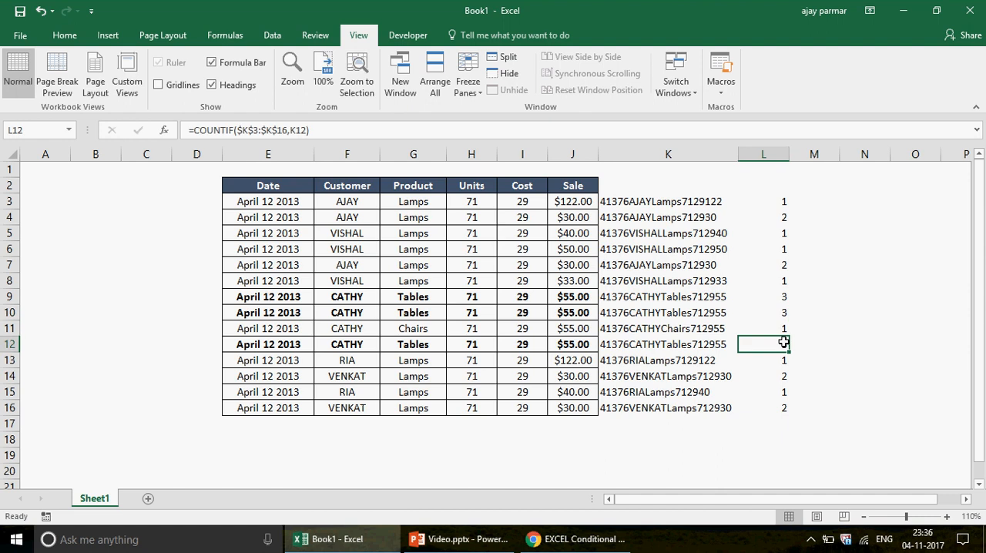
left_click(269, 295)
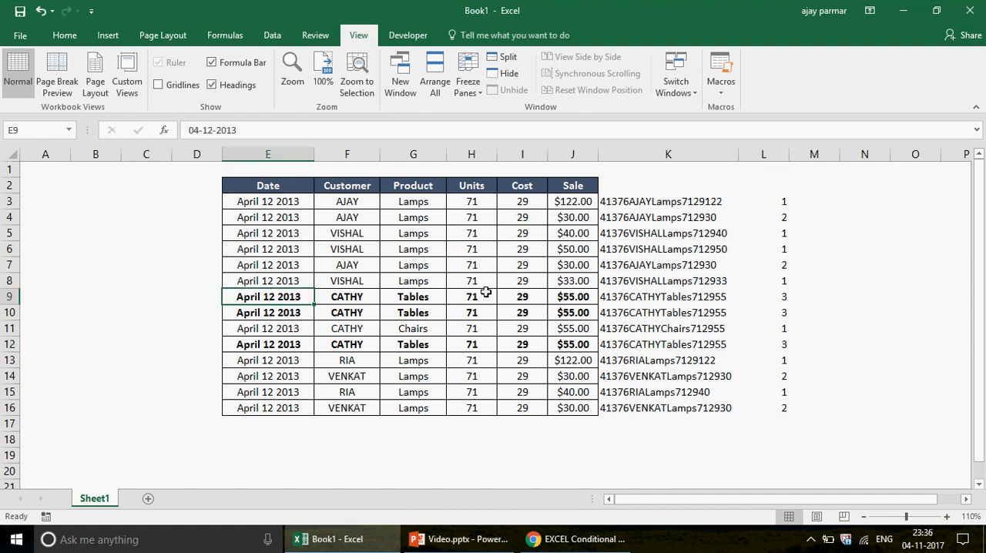
left_click(574, 300, "shift")
left_click(260, 312)
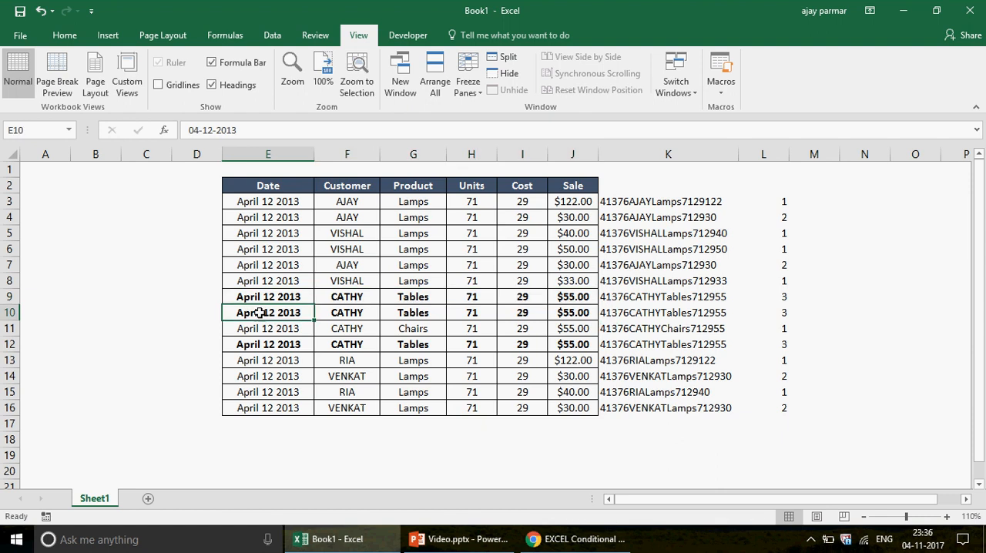
left_click(273, 345)
left_click(585, 343)
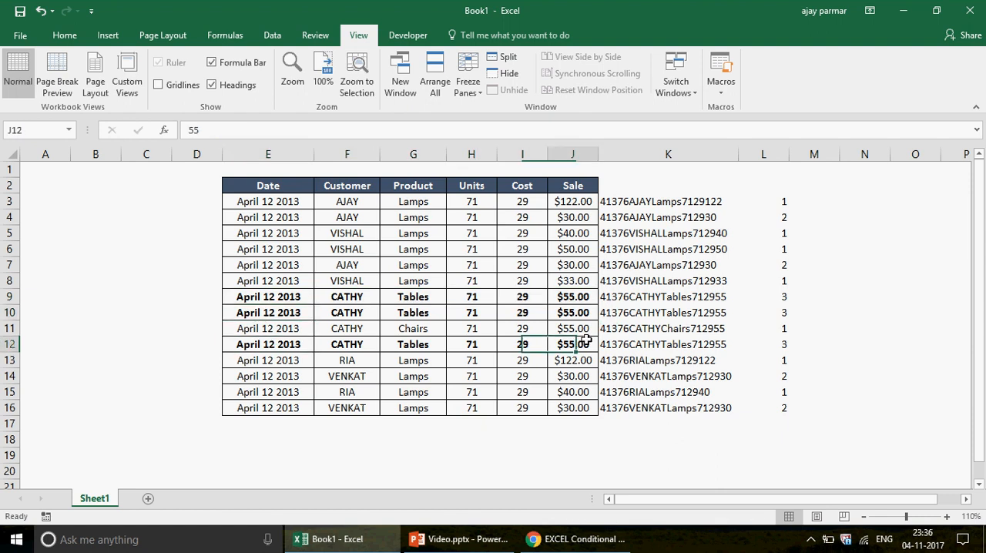
Overwrite the counts of the matching Tables records with 1 in L9 and 2 in L10
left_click(785, 296)
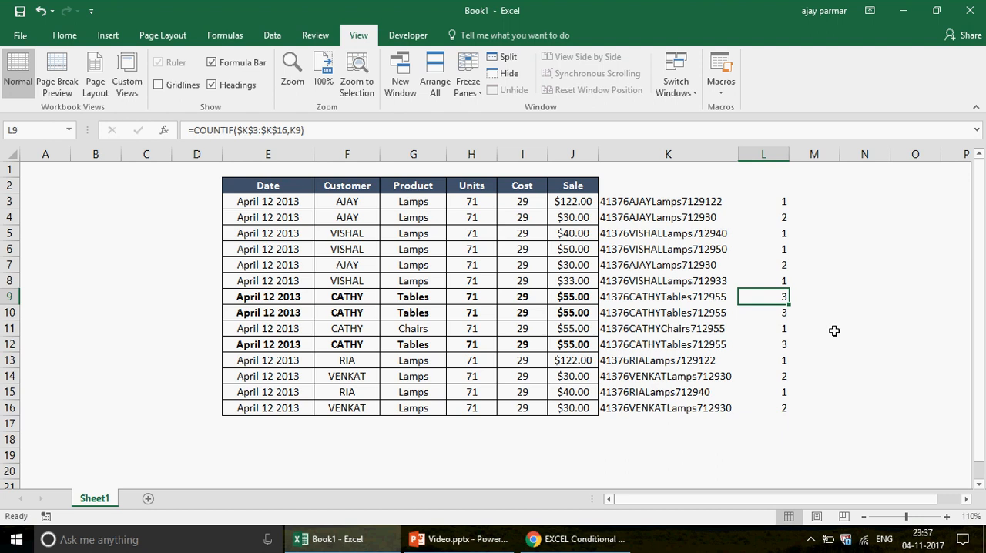
type("1")
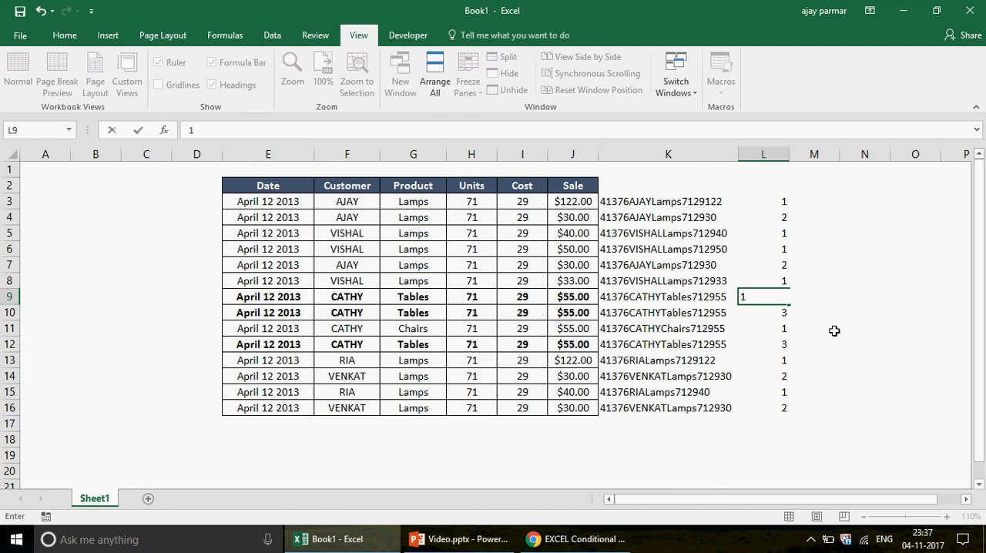
key("Return")
type("2")
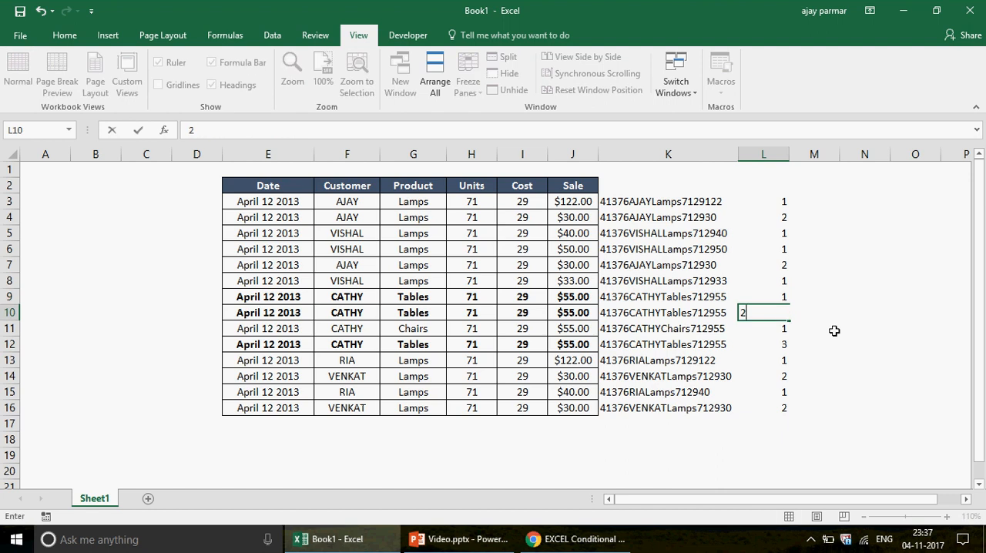
key("Return")
key("Return")
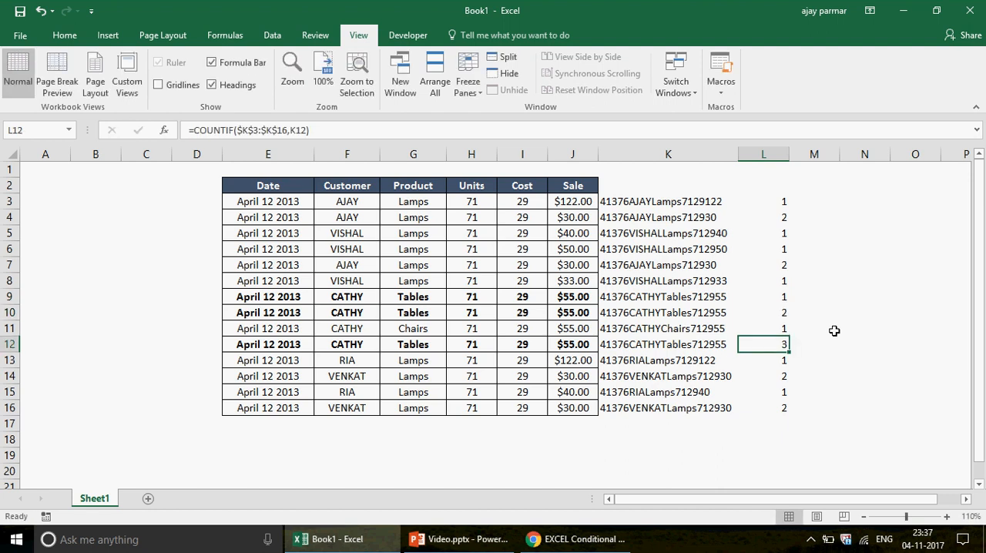
Examine the occurrence number in L9 and the row 3 record with its count in L3
left_click(773, 295)
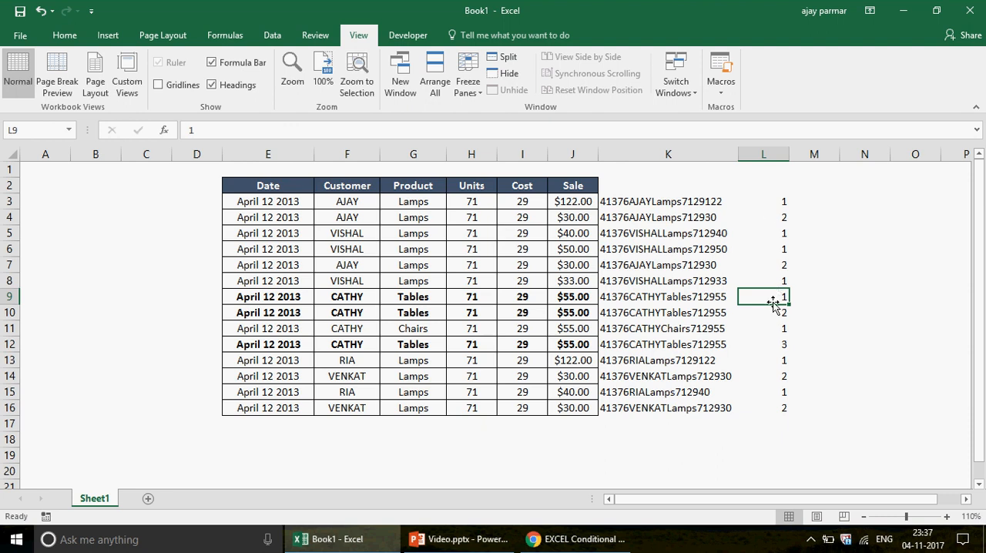
left_click(265, 201)
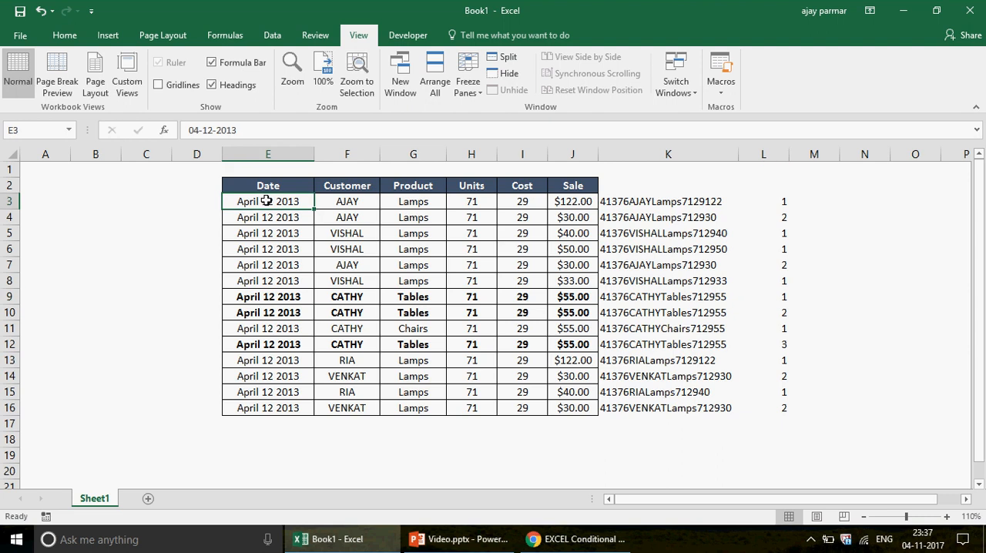
left_click_drag(266, 201, 585, 200)
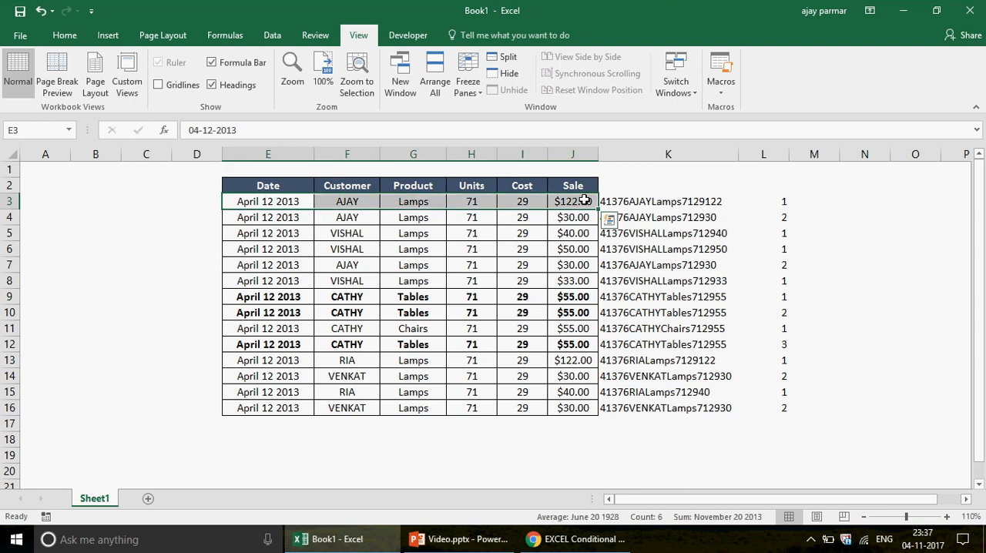
left_click(777, 201)
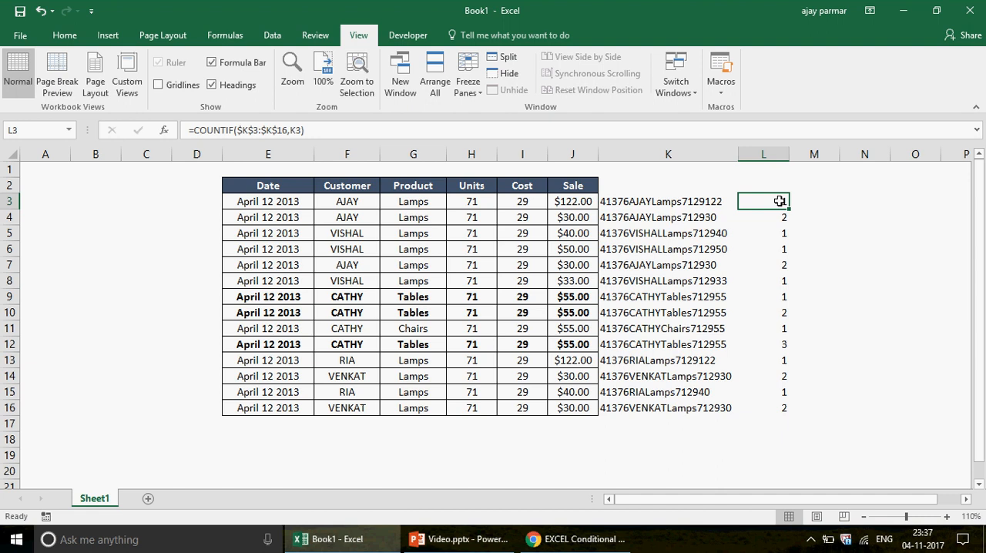
Remove the bold formatting from the records in E9:J12
left_click(287, 298)
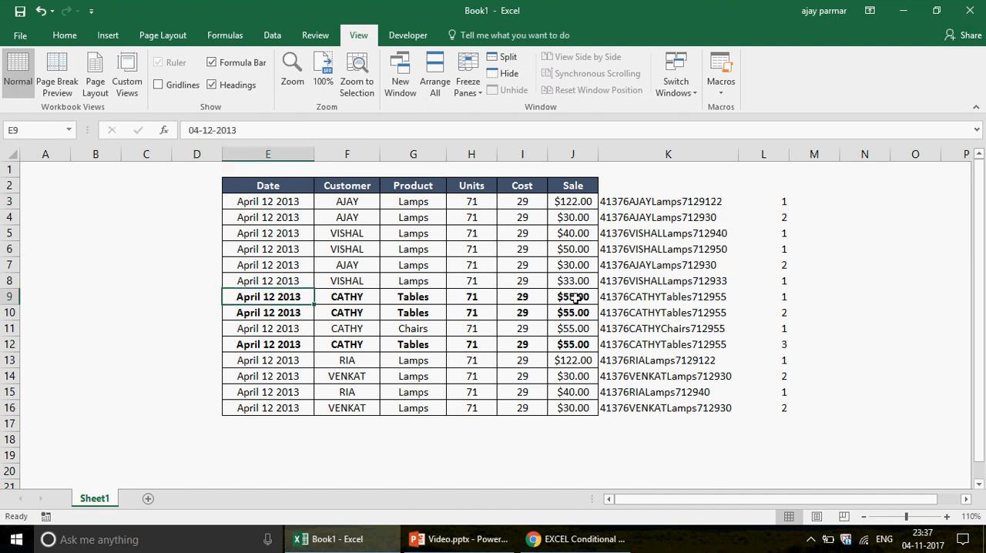
left_click(577, 299, "shift")
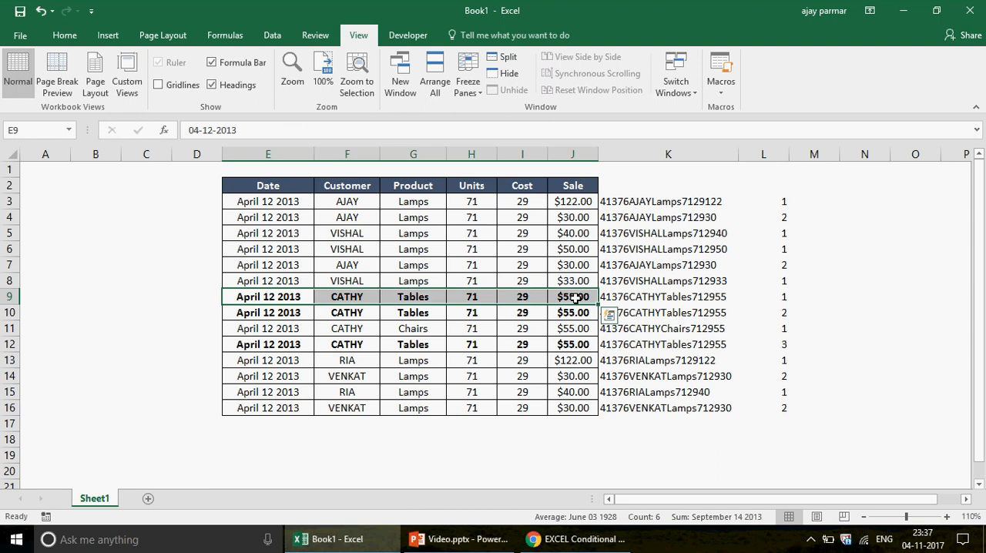
left_click(584, 346, "shift")
key("ctrl+b")
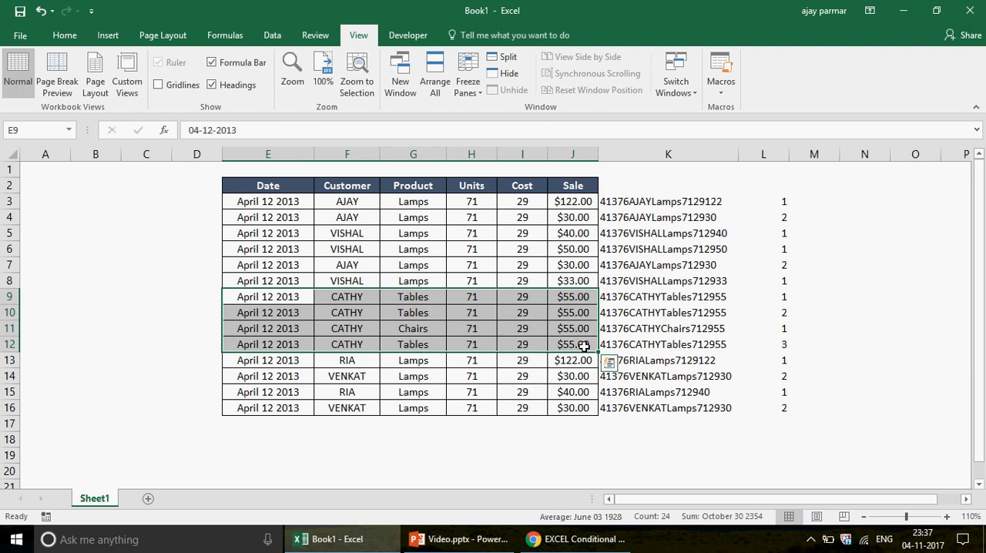
Clear the counts from L4:L16, keeping the COUNTIF formula in L3
left_click(777, 199)
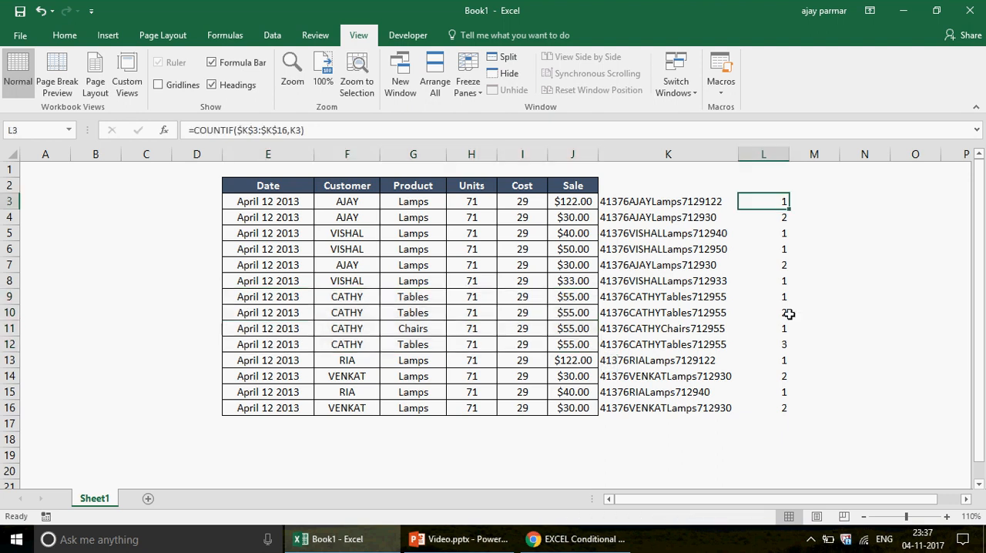
left_click(768, 221)
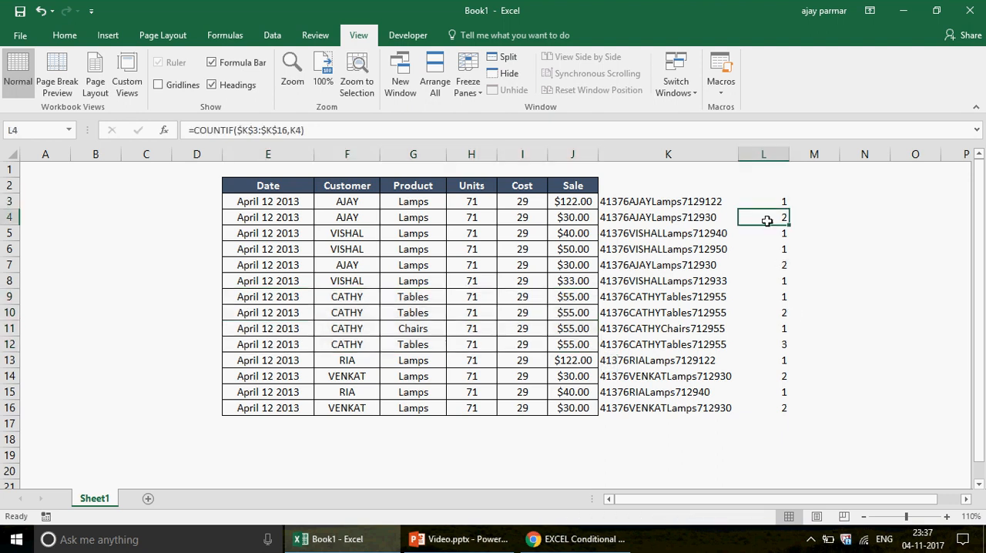
left_click_drag(767, 222, 779, 406)
key("Delete")
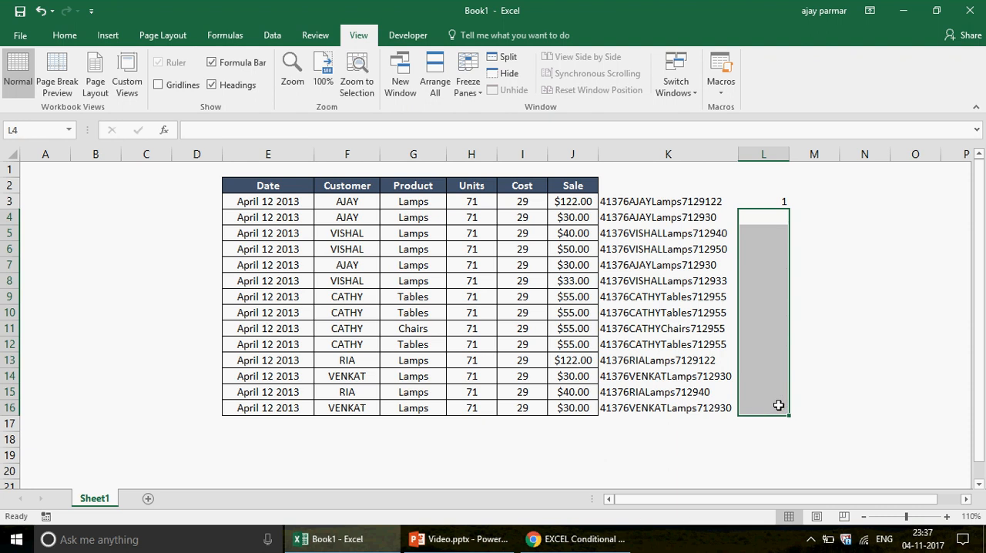
left_click(759, 201)
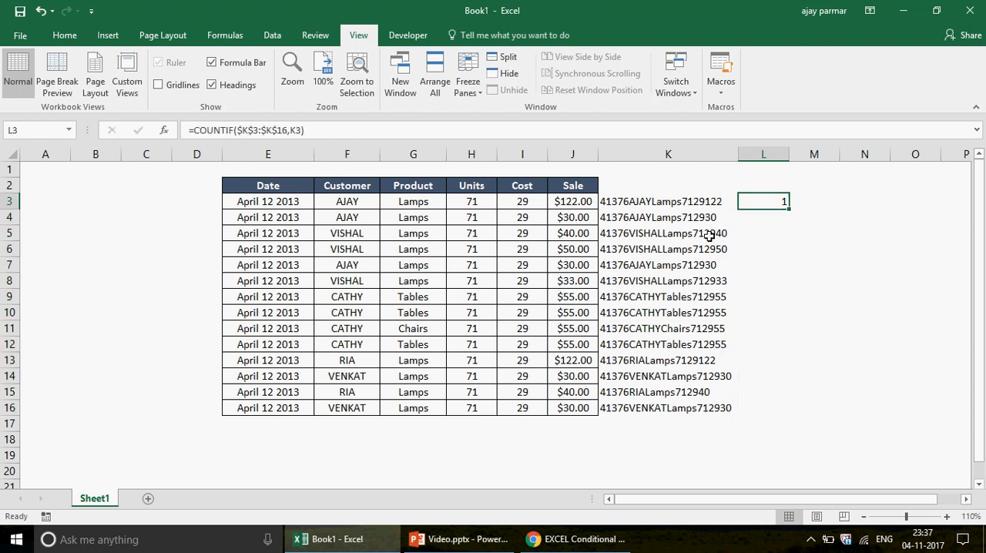
left_click(688, 202)
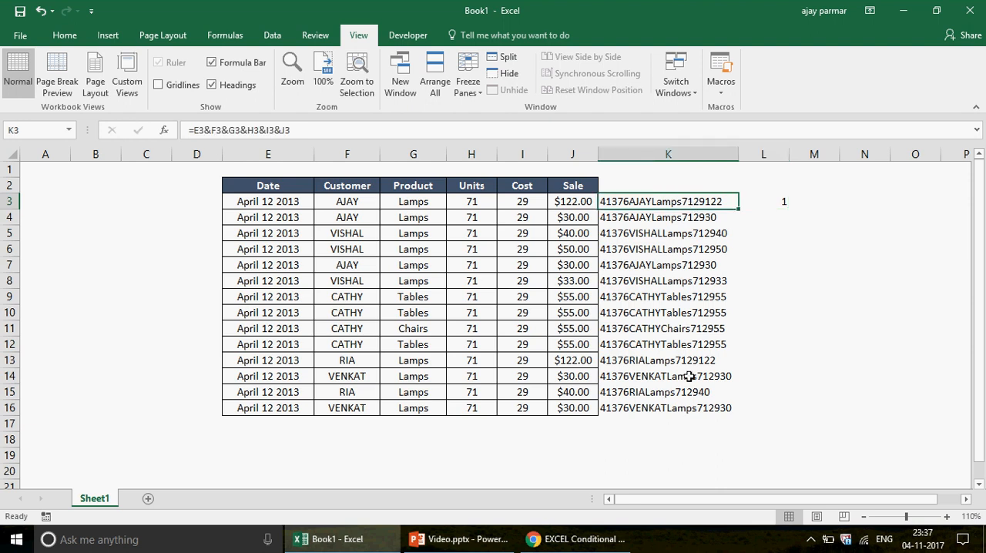
Examine the concatenated records in K3:K16 that the COUNTIF formula counts
left_click(673, 410, "shift")
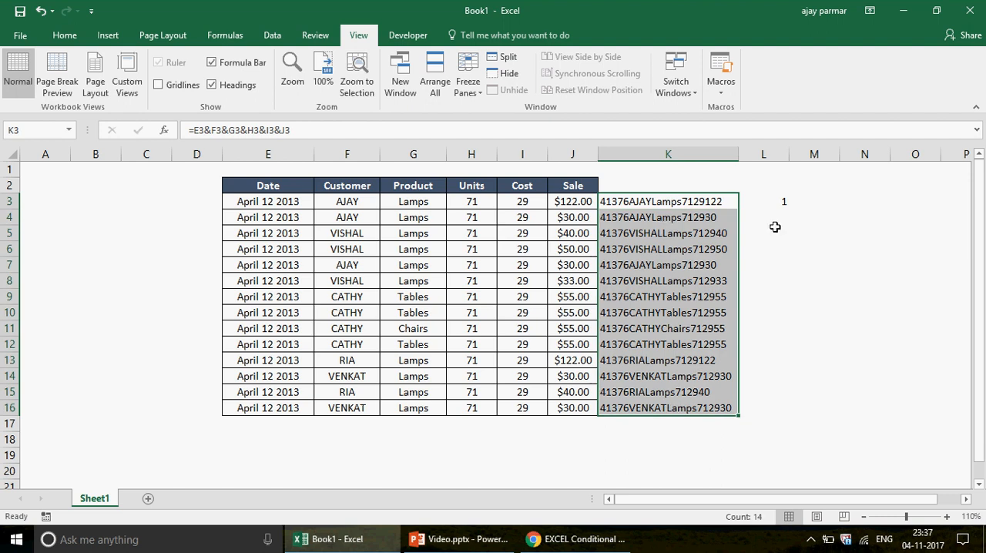
left_click(796, 279)
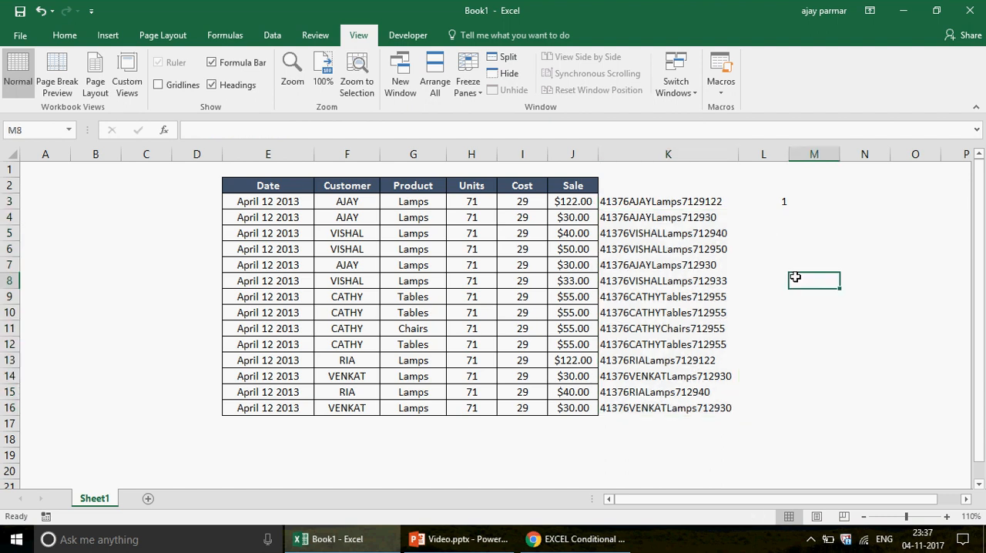
left_click(799, 338)
left_click(665, 199)
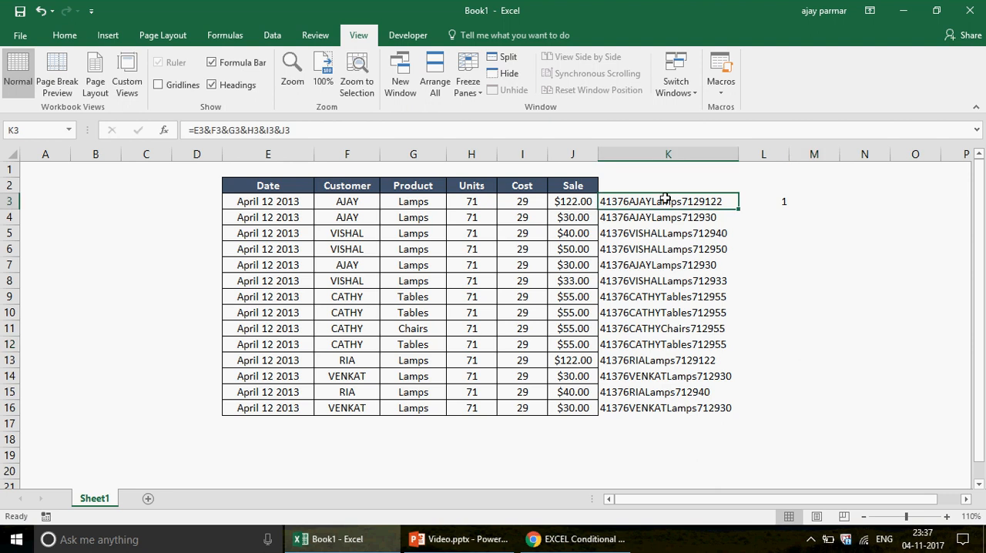
left_click(661, 406, "shift")
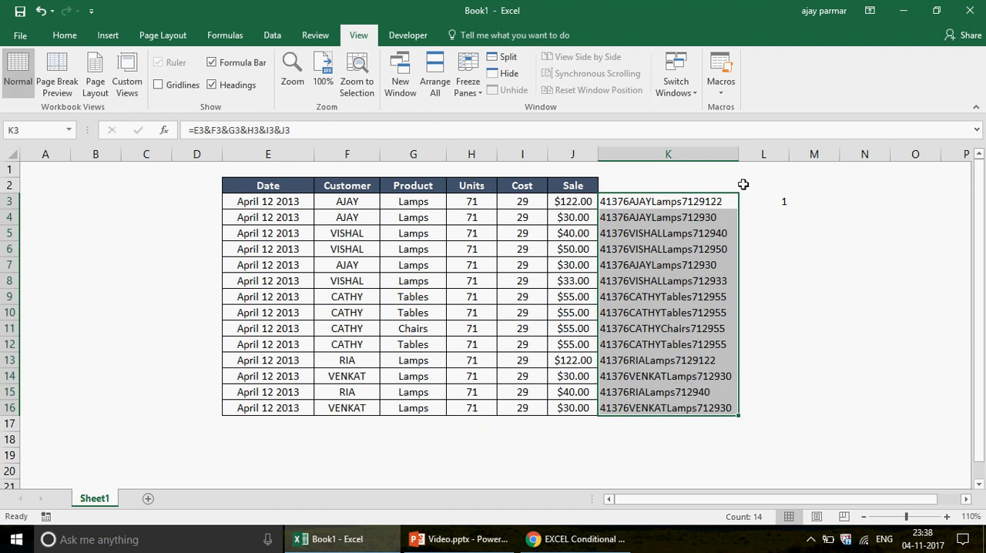
left_click(651, 205)
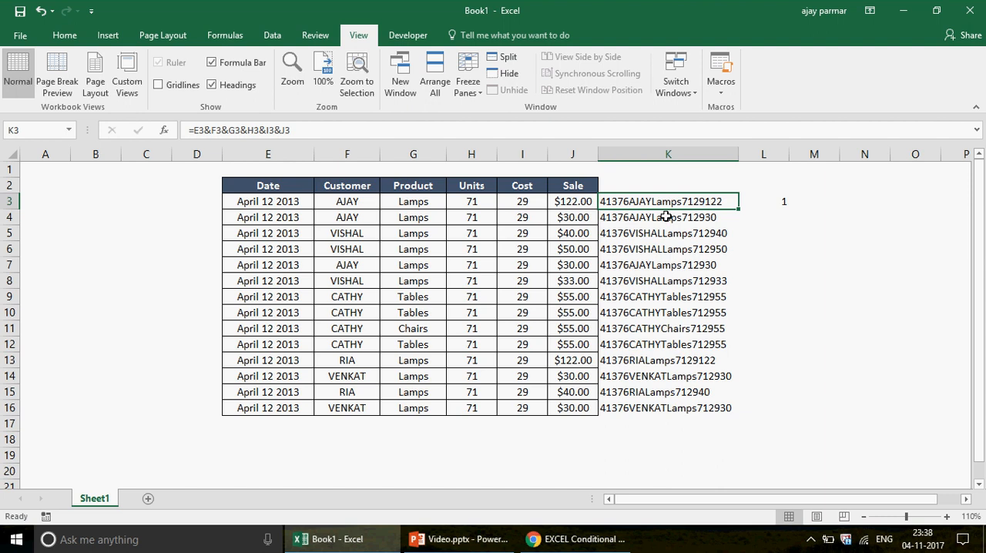
Shorten the COUNTIF range in L3 to a single cell so the formula reads =COUNTIF($K$3:$K$3,K3)
left_click(764, 206)
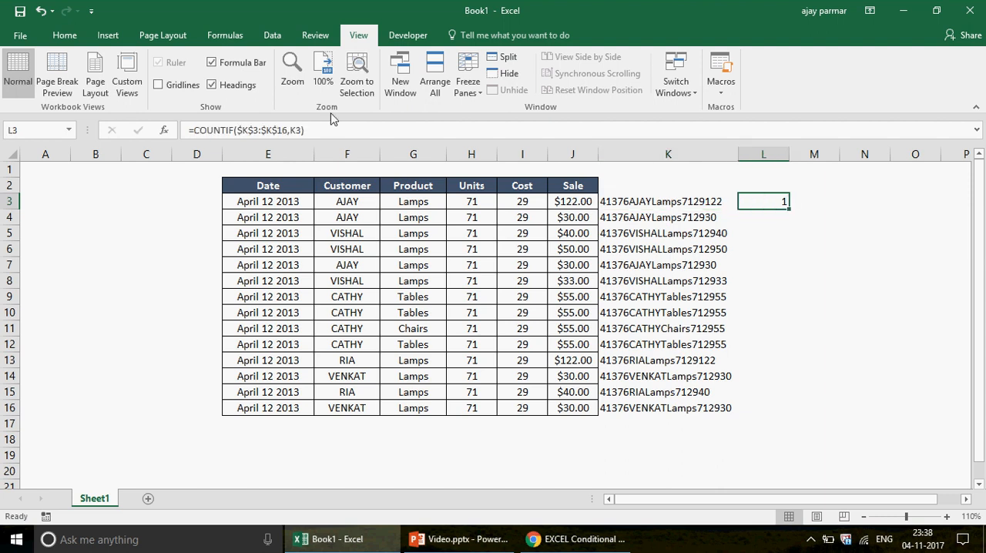
left_click(286, 130)
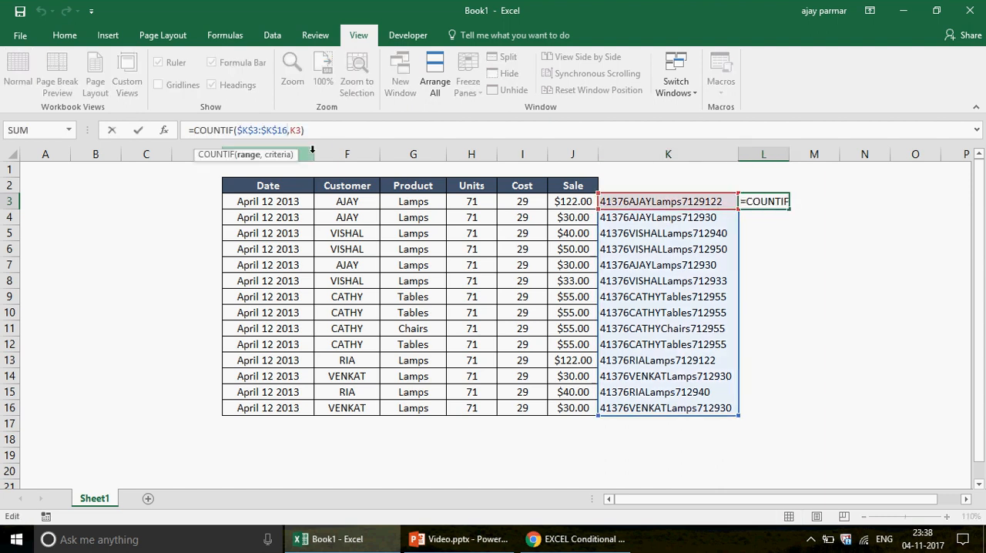
key("BackSpace")
key("BackSpace")
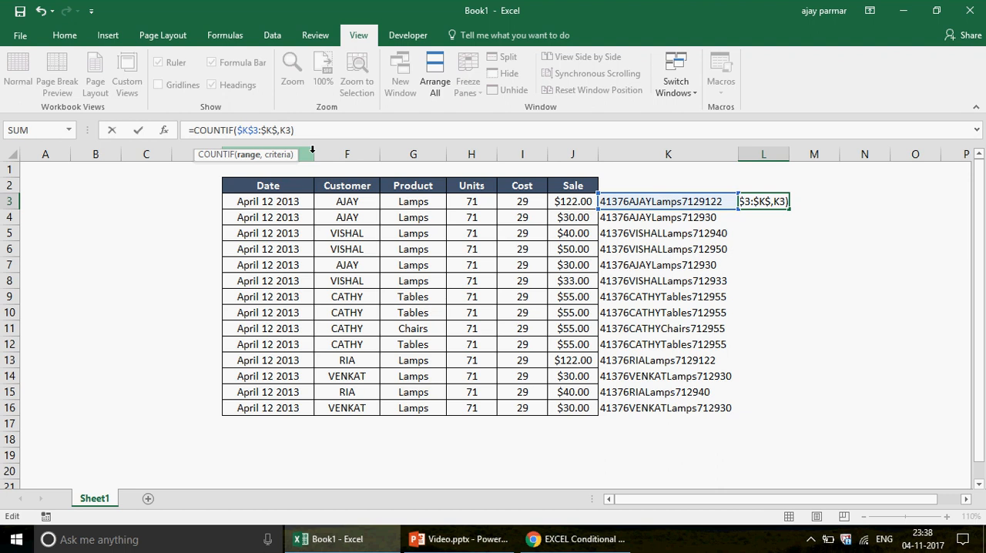
type("3")
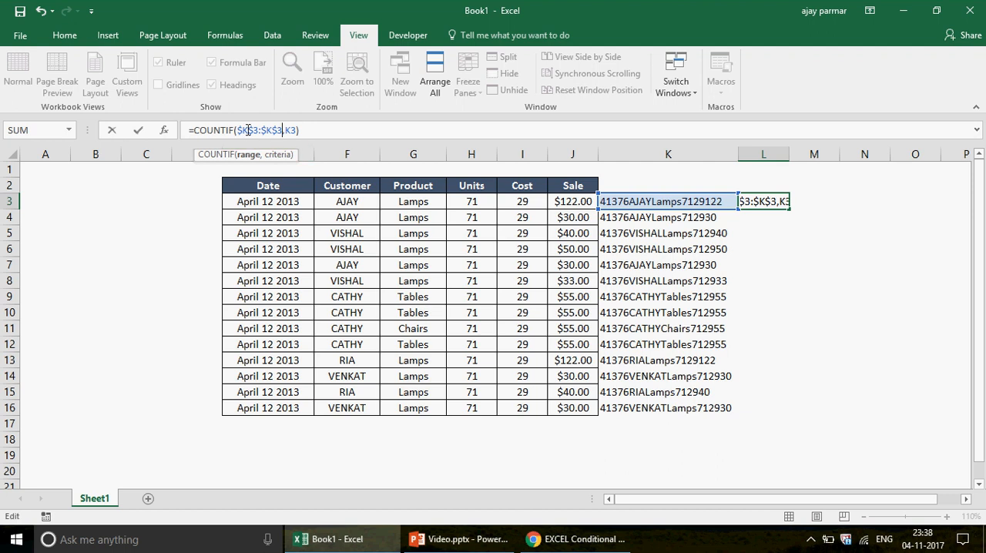
key("ctrl+Return")
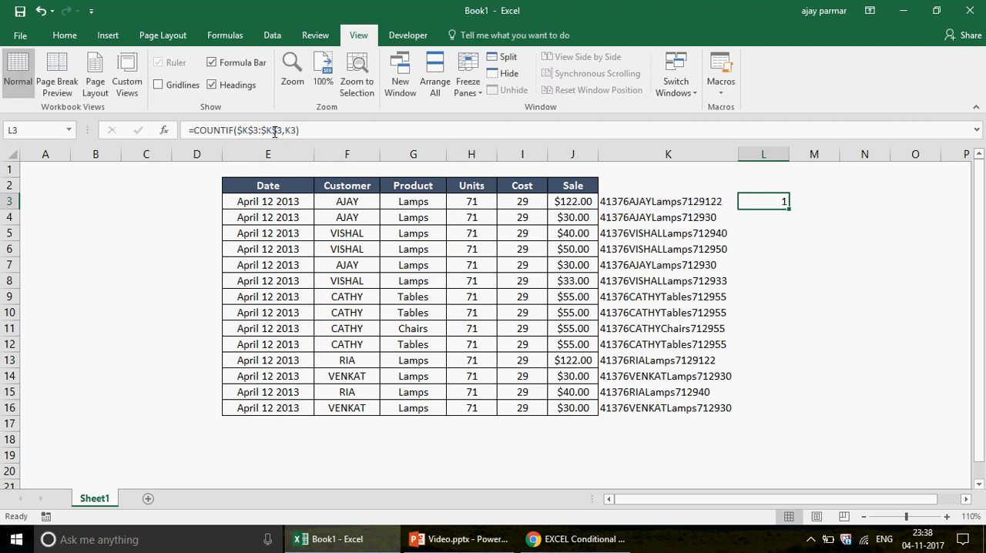
Change the L3 formula to the expanding range =COUNTIF(K$3:K3,K3) and fill it down to L16
left_click(276, 130)
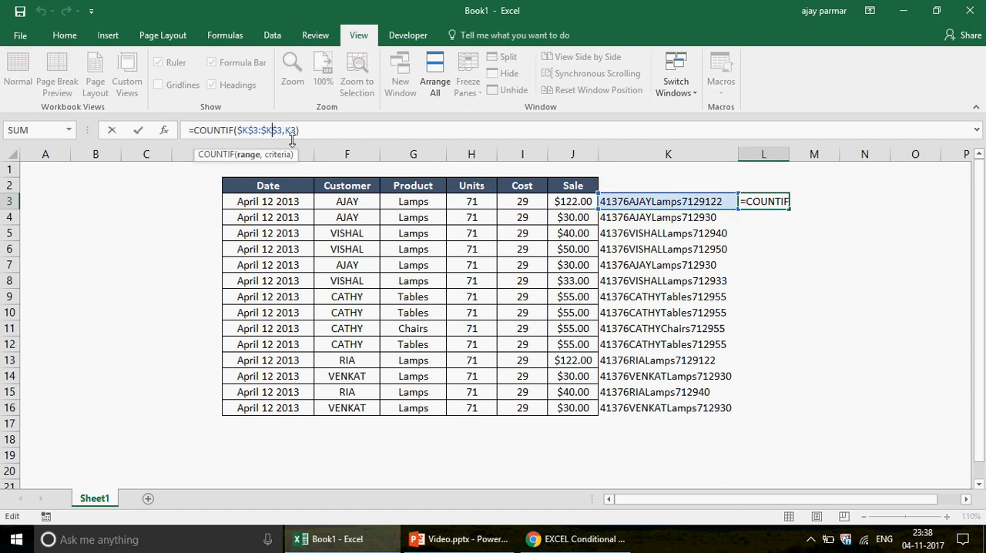
key("Delete")
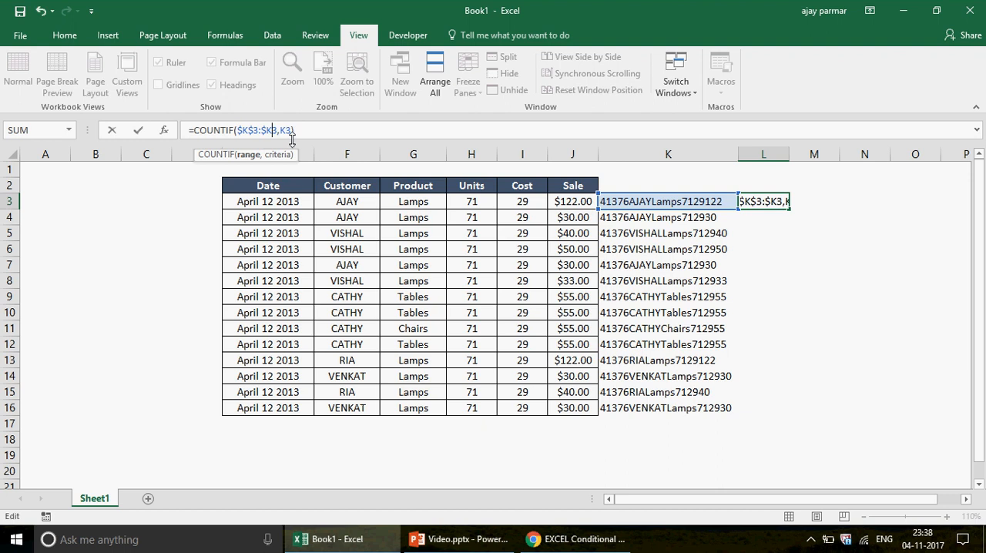
left_click(264, 131)
key("BackSpace")
left_click(241, 131)
key("BackSpace")
mouse_move(241, 131)
left_mouse_down()
mouse_move(270, 131)
mouse_move(254, 131)
left_mouse_up()
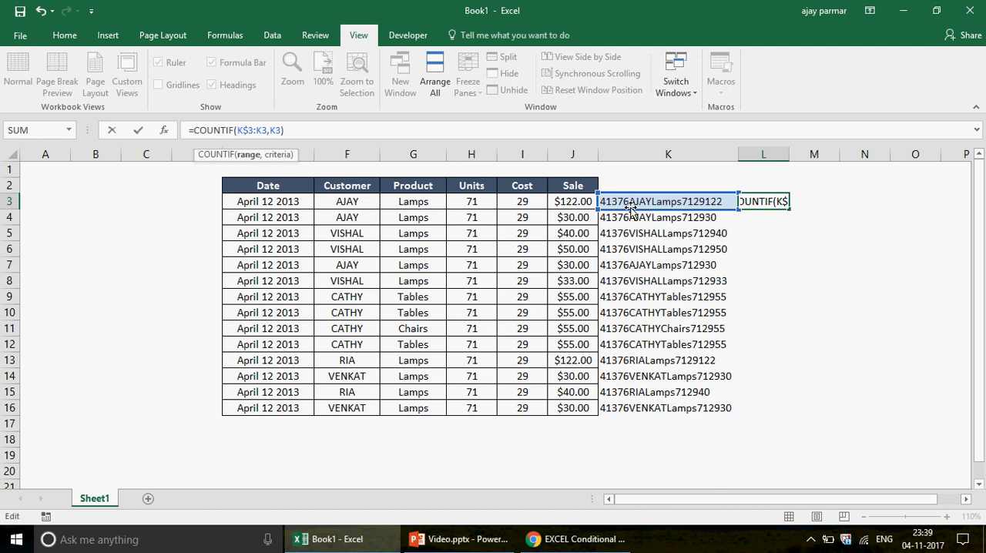
left_click(265, 130)
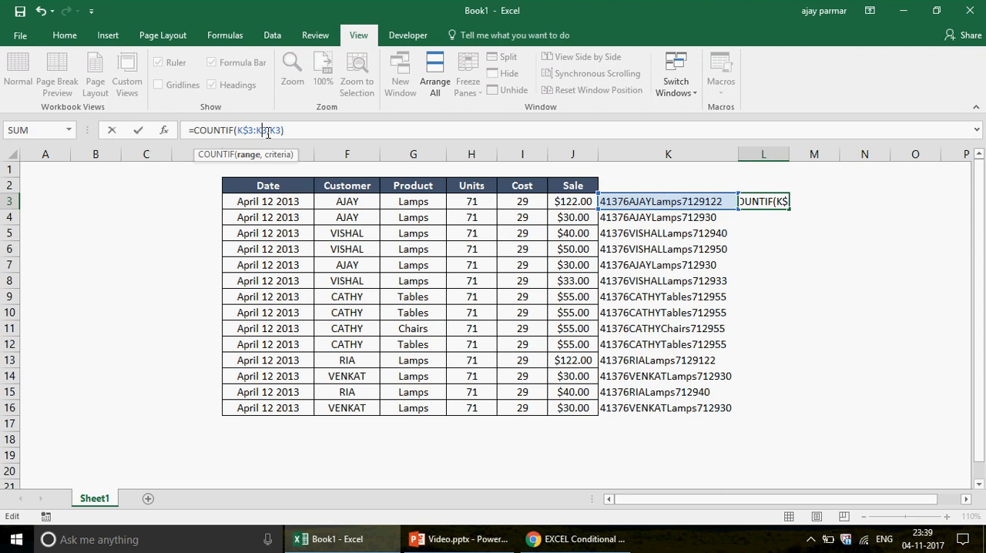
key("ctrl+Return")
key("ctrl+Return")
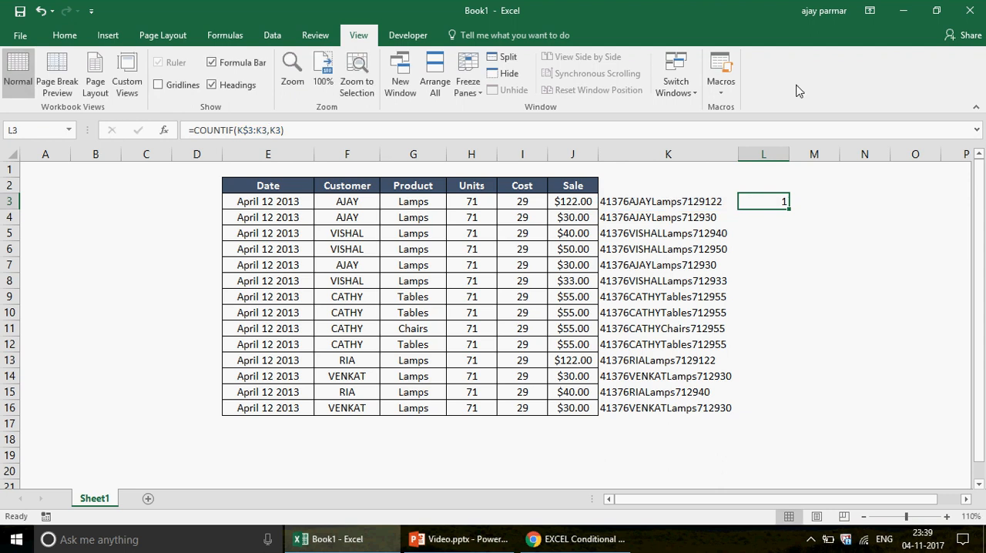
left_click_drag(790, 210, 796, 412)
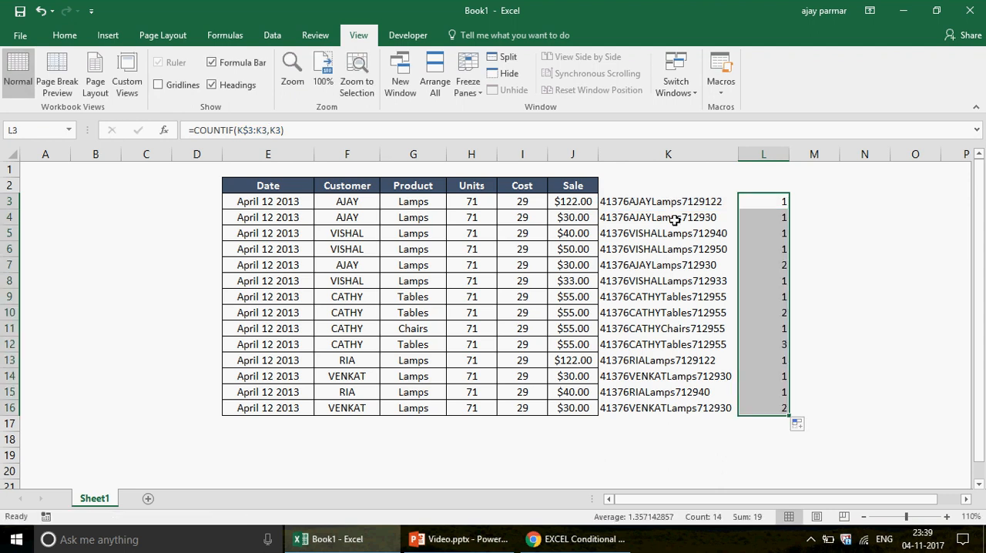
Check the occurrence numbers for the row 3 and row 4 records and for the repeated record in L7
left_click(656, 203)
key("Right")
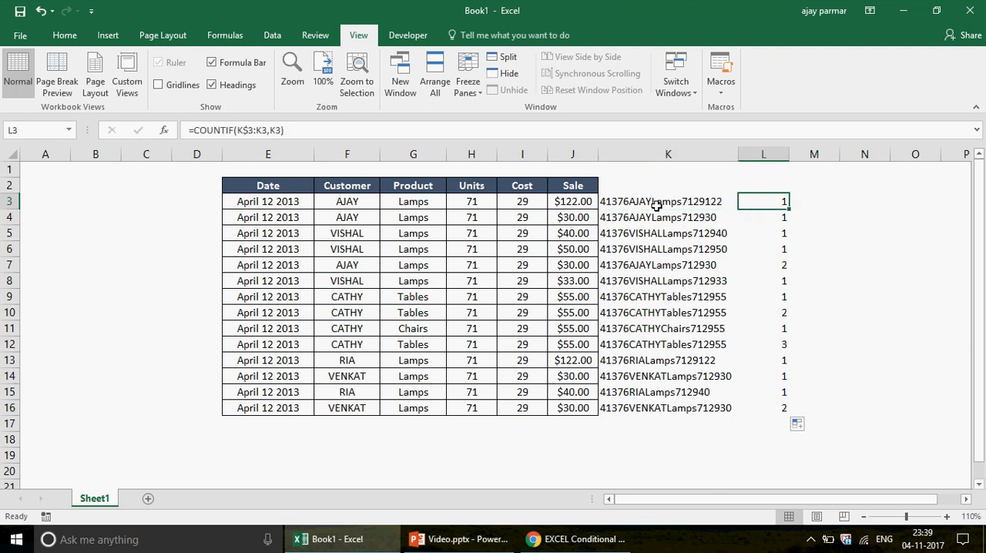
key("Left")
key("Down")
key("Left")
key("Left")
key("Left")
key("Left")
key("Left")
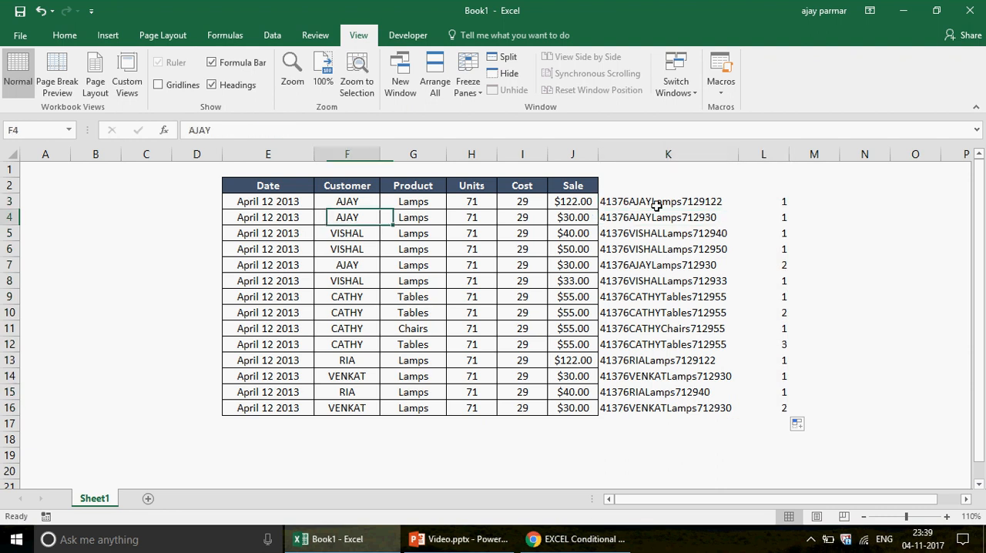
key("Left")
key("shift+Right")
key("shift+Right")
key("shift+Right")
key("shift+Right")
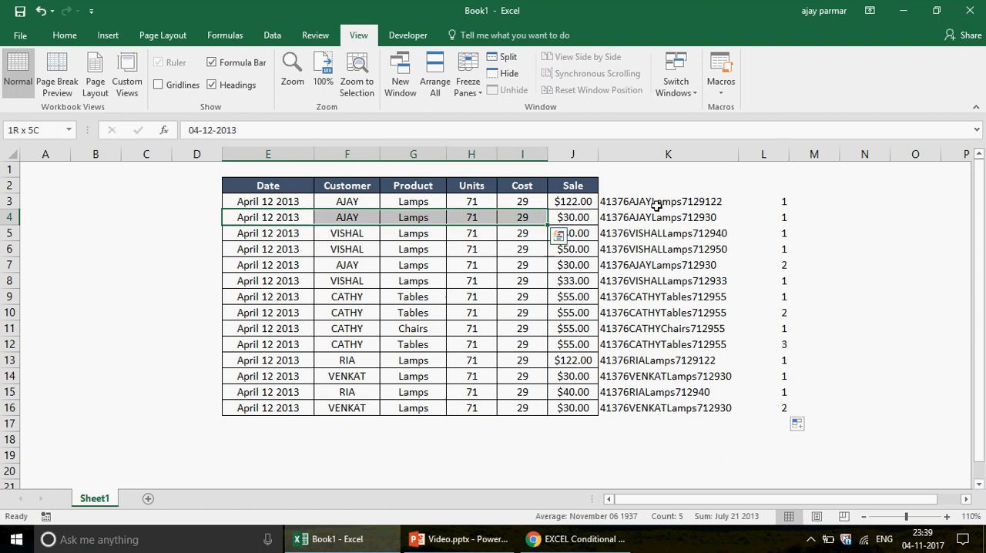
key("shift+Right")
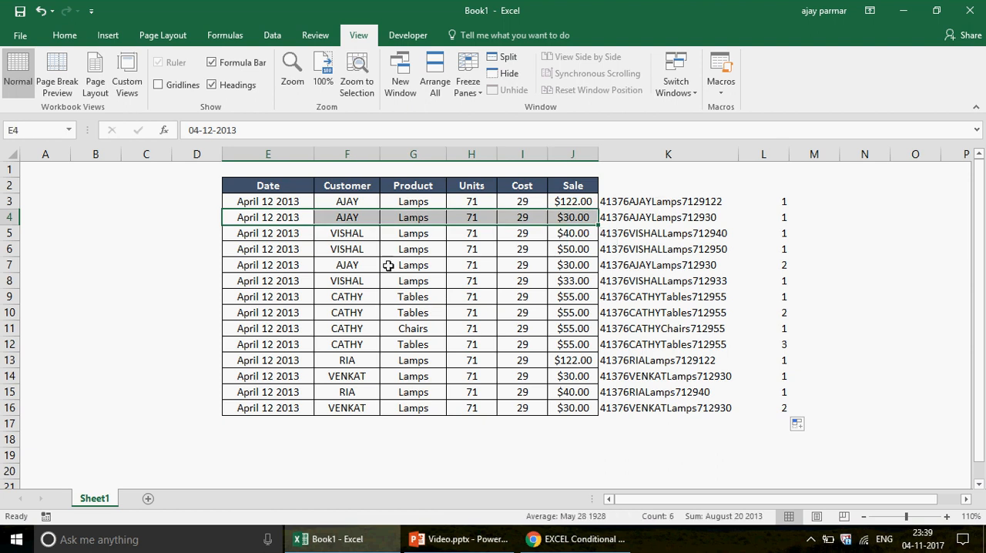
mouse_move(617, 248)
left_click(785, 218)
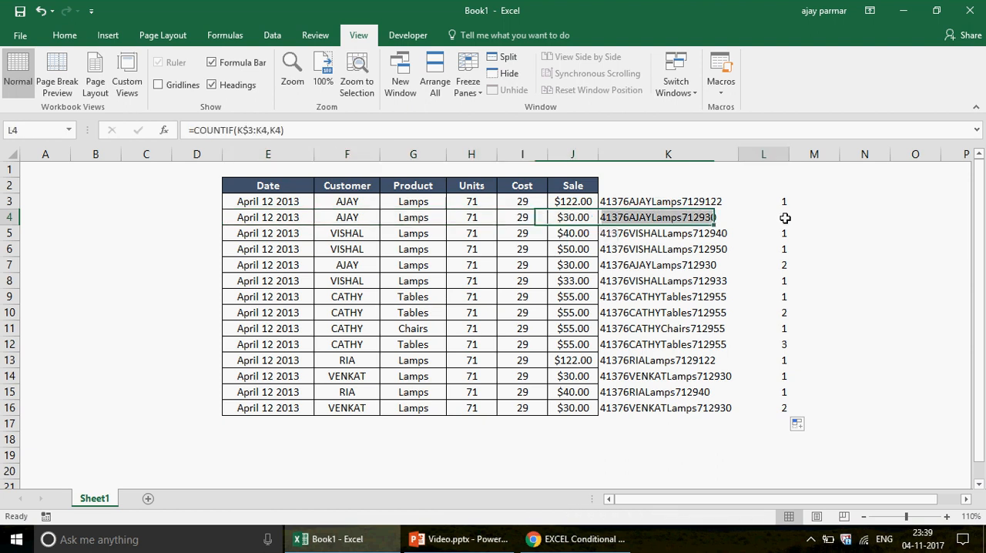
left_click(780, 264)
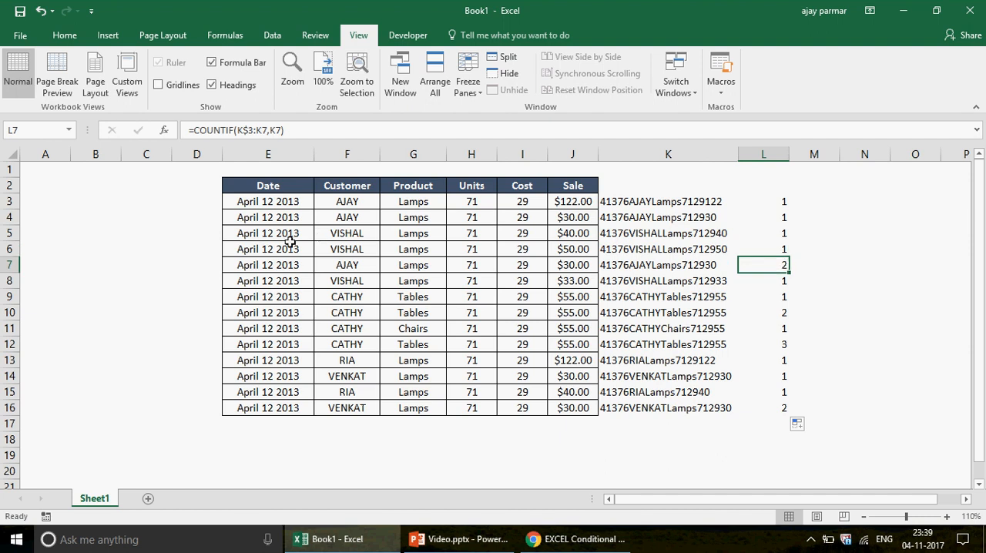
Compare the matching Tables records in rows 9, 10 and 12 with their occurrence numbers in column L
left_click(258, 297)
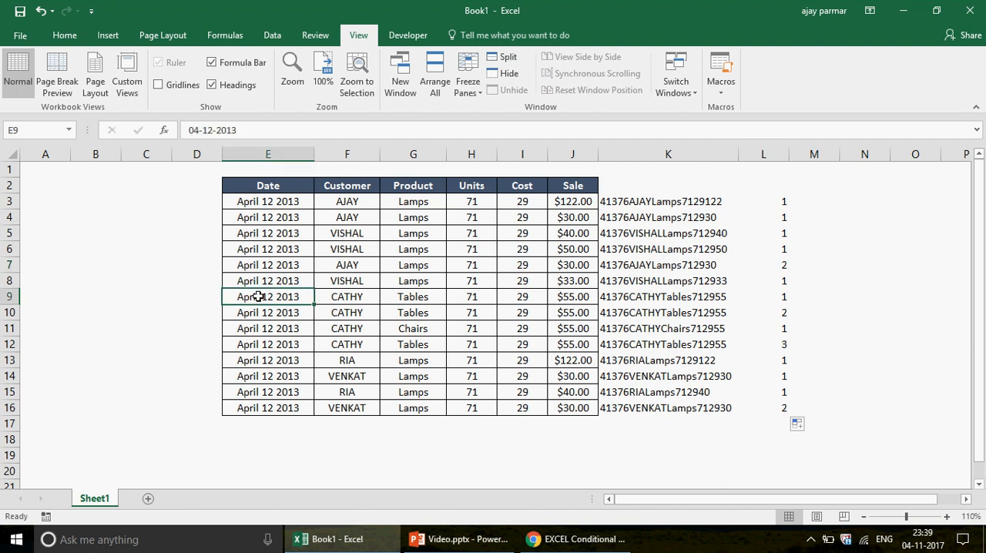
key("ctrl+shift+Right")
key("shift+Down")
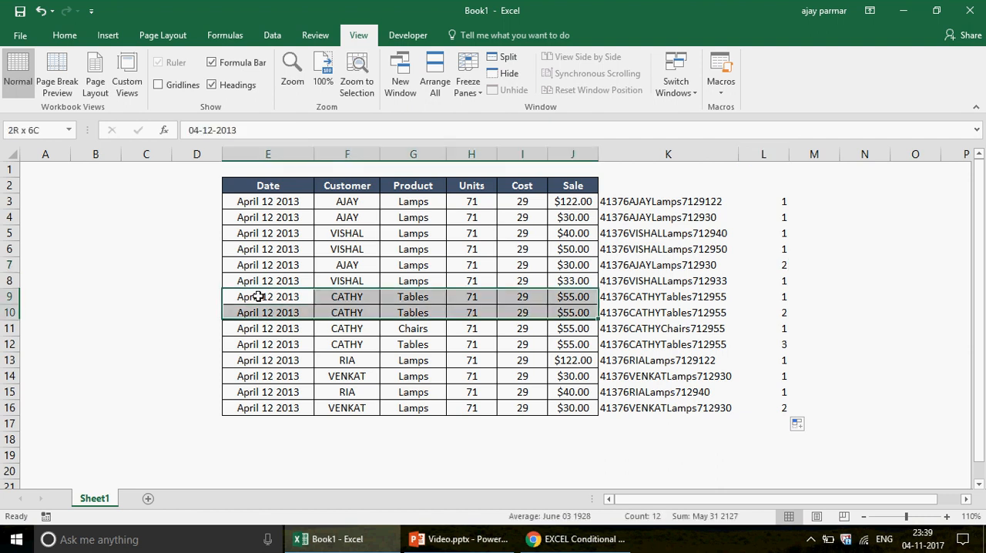
left_click(258, 297)
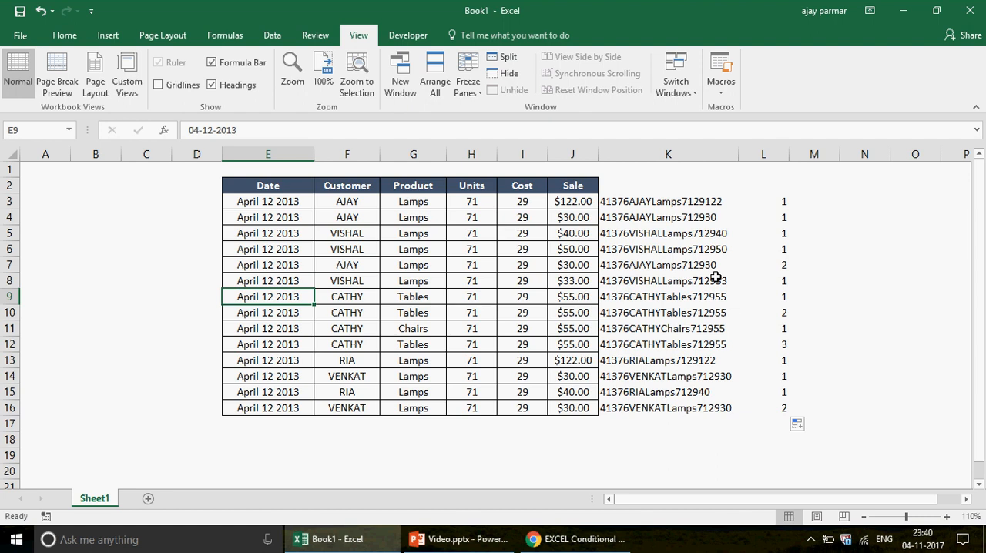
left_click(777, 299)
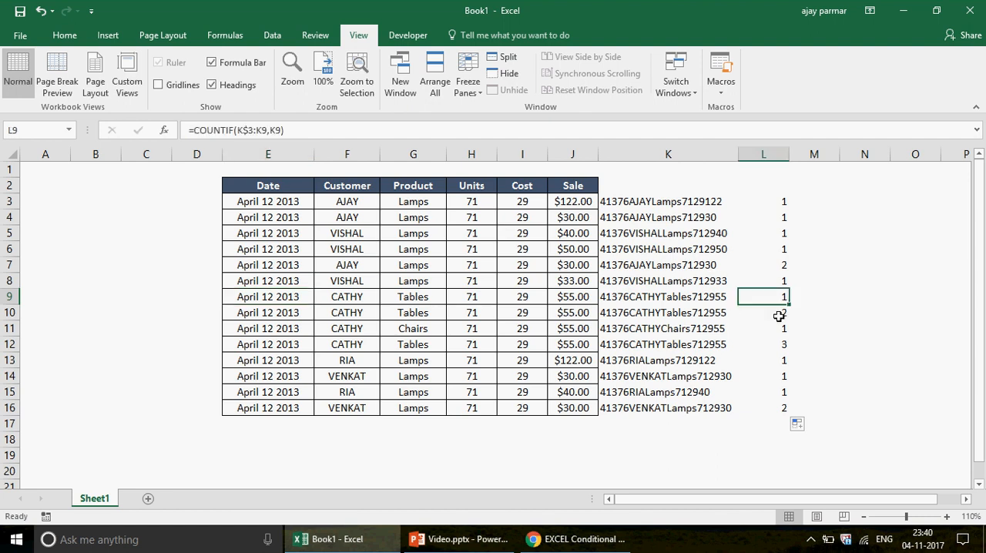
left_click(773, 316)
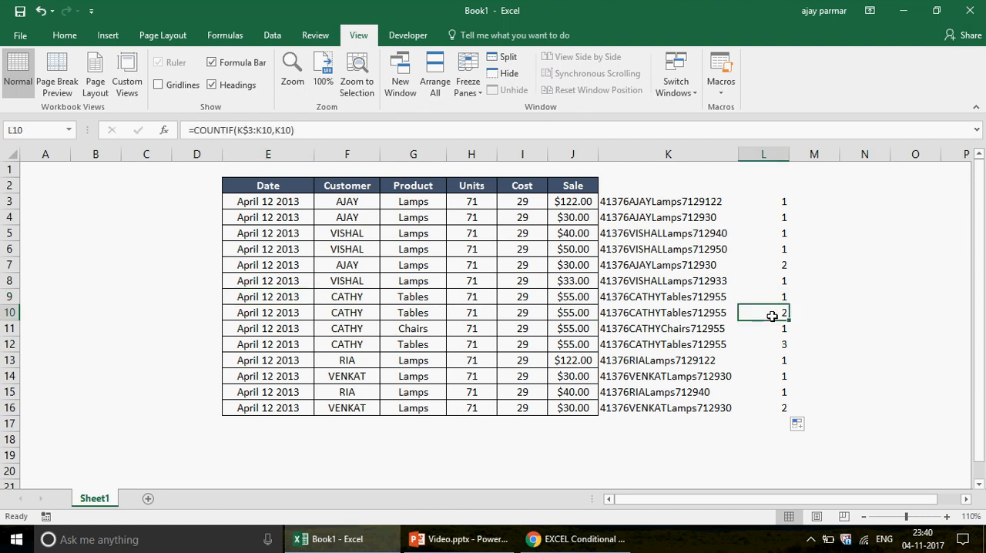
left_click(279, 348)
left_click(573, 347, "shift")
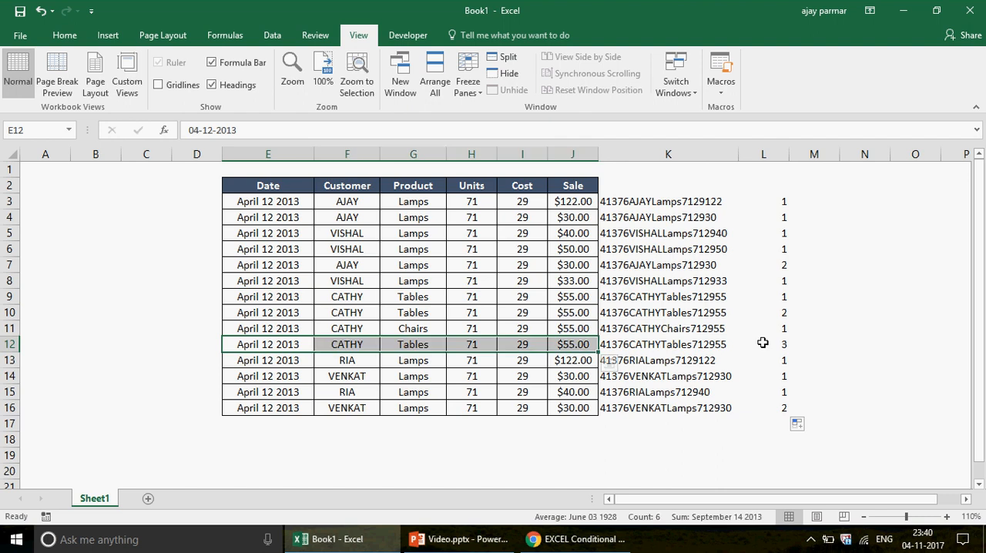
left_click(766, 344)
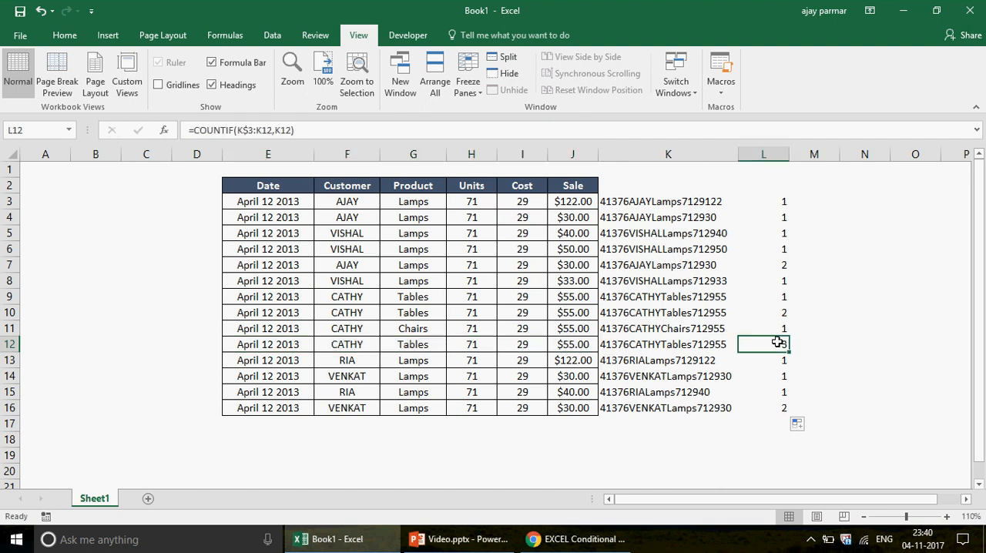
Inspect the COUNTIF formulas in L12 and L15 to see which ranges they cover
double_click(778, 342)
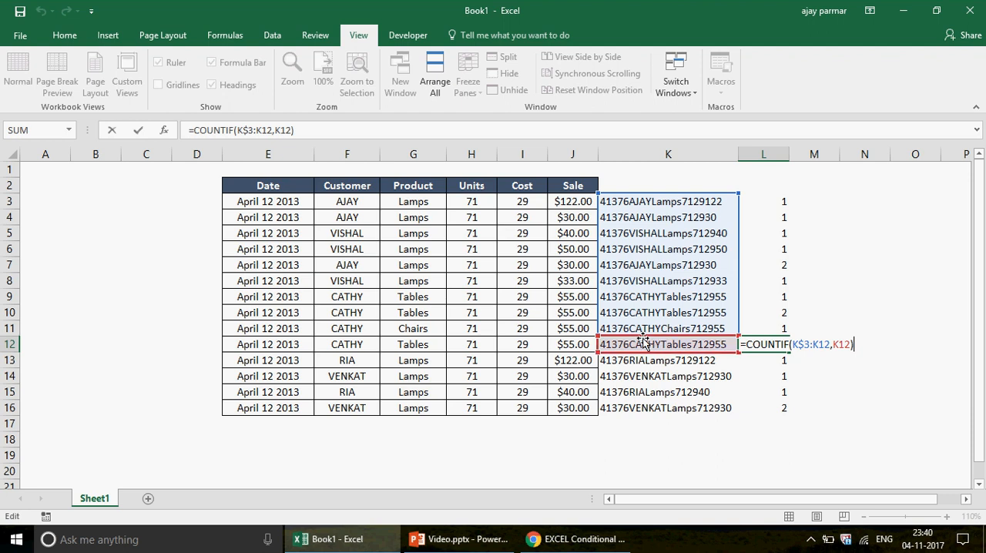
key("Return")
key("Down")
key("Down")
key("F2")
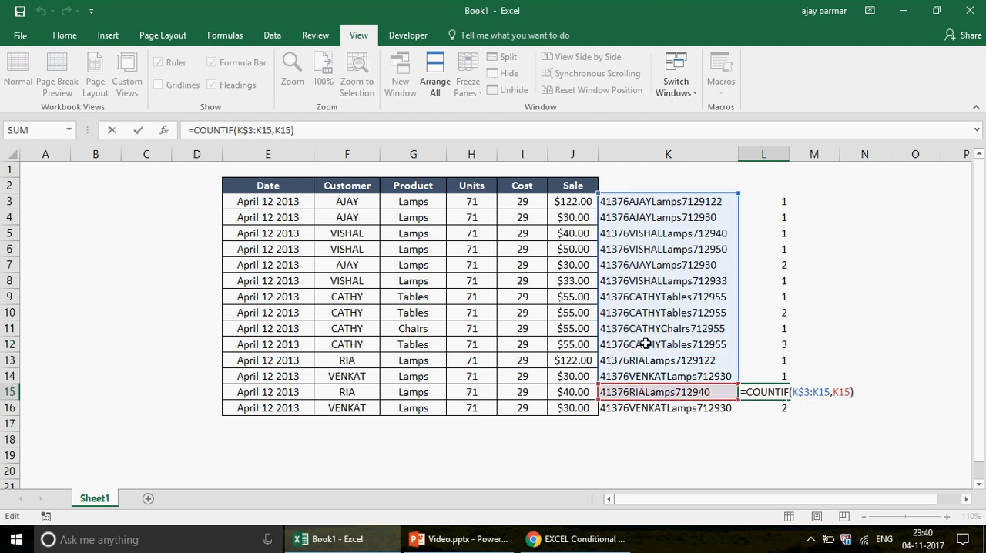
key("Return")
Trace how the COUNTIF range expands through the formulas in L4, L5 and L7
key("Up")
key("Up")
key("Up")
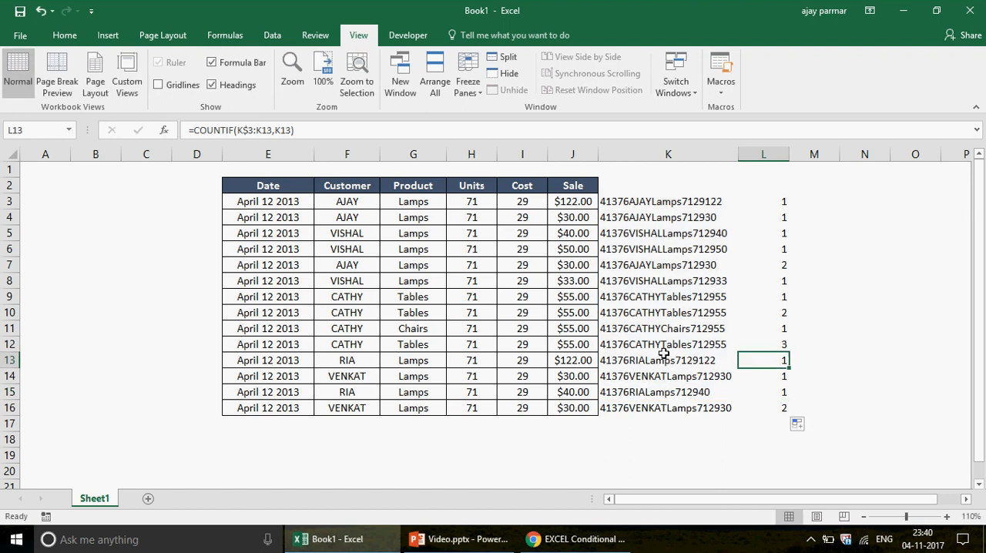
key("Up")
key("Up")
key("Up")
key("Up")
key("Up")
key("Up")
key("Up")
key("Up")
key("Up")
key("F2")
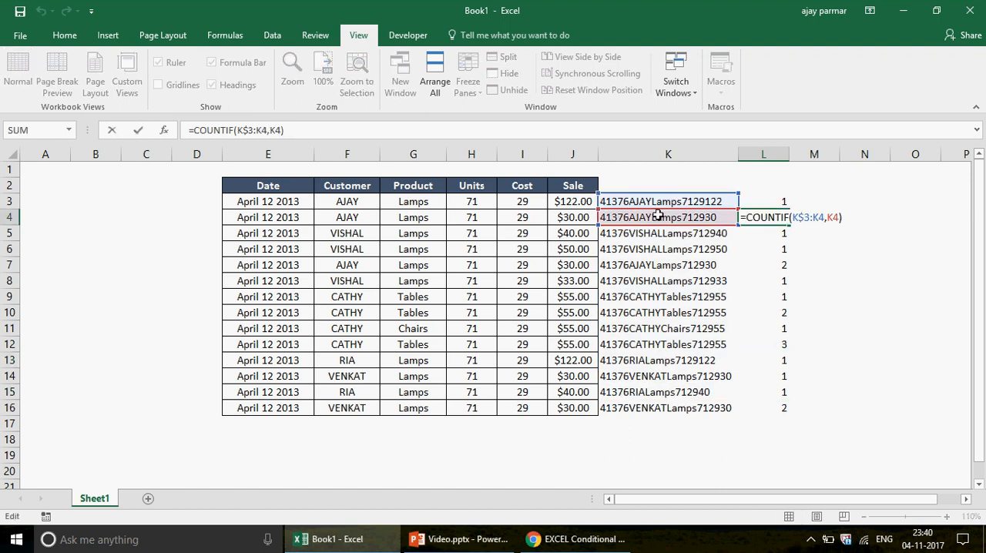
key("Return")
key("F2")
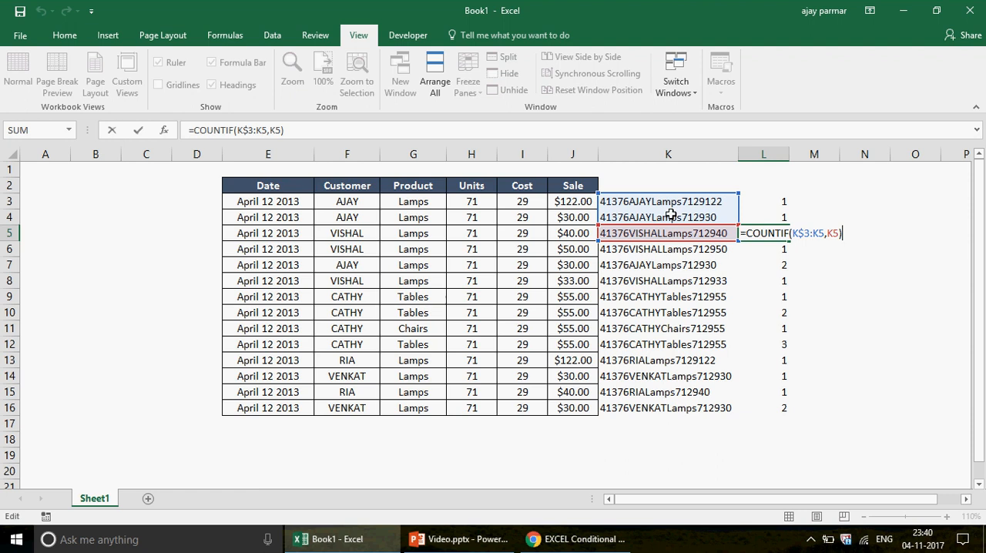
key("Return")
key("Return")
key("F2")
key("Escape")
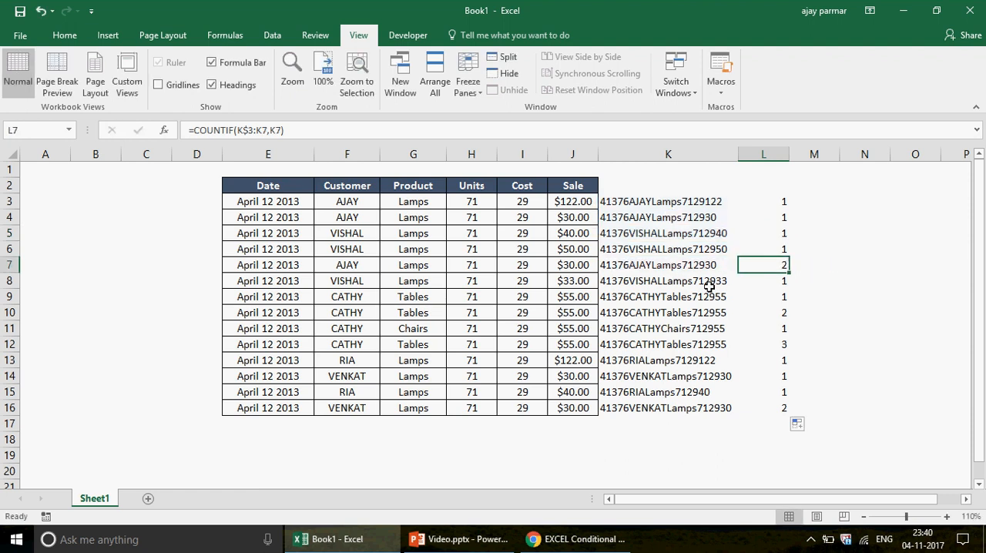
Inspect the COUNTIF formula in L16 to see which range it covers
key("Down")
key("Down")
key("Down")
key("Down")
key("Down")
key("Down")
key("Down")
key("Down")
key("Down")
key("F2")
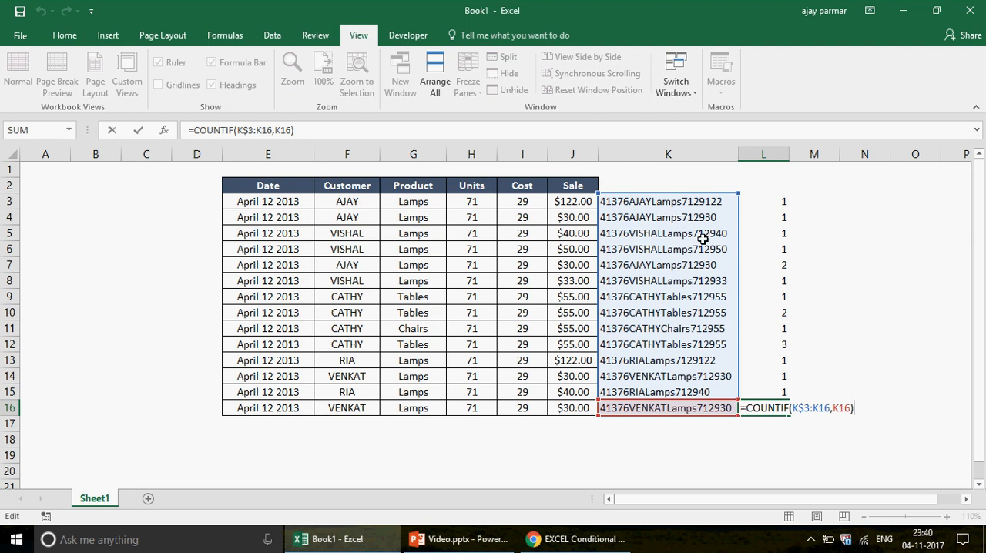
key("ctrl+Return")
Examine the concatenated keys in column K, highlighting K4:K16 and the ranges growing from K3 to K4 and K5
left_click(670, 202)
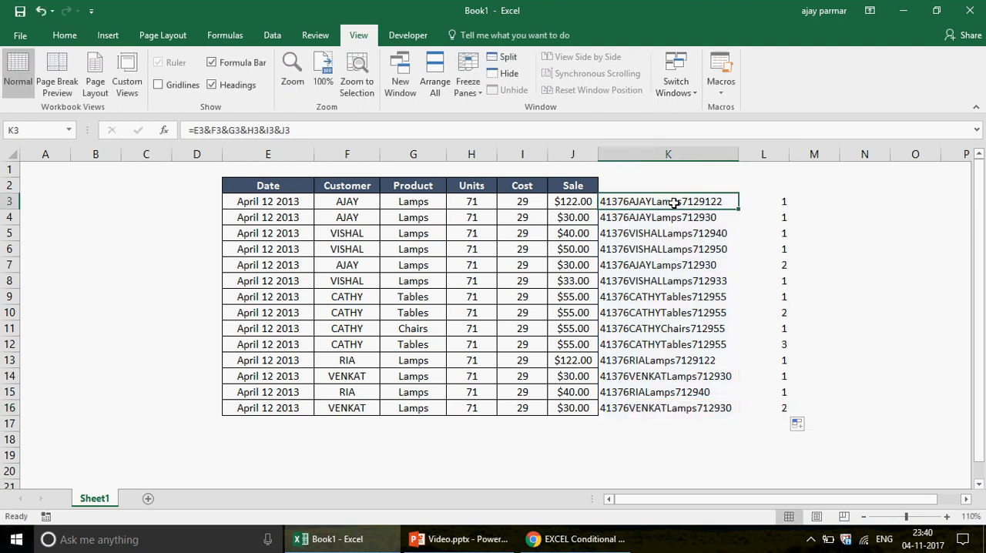
key("Down")
key("ctrl+shift+Down")
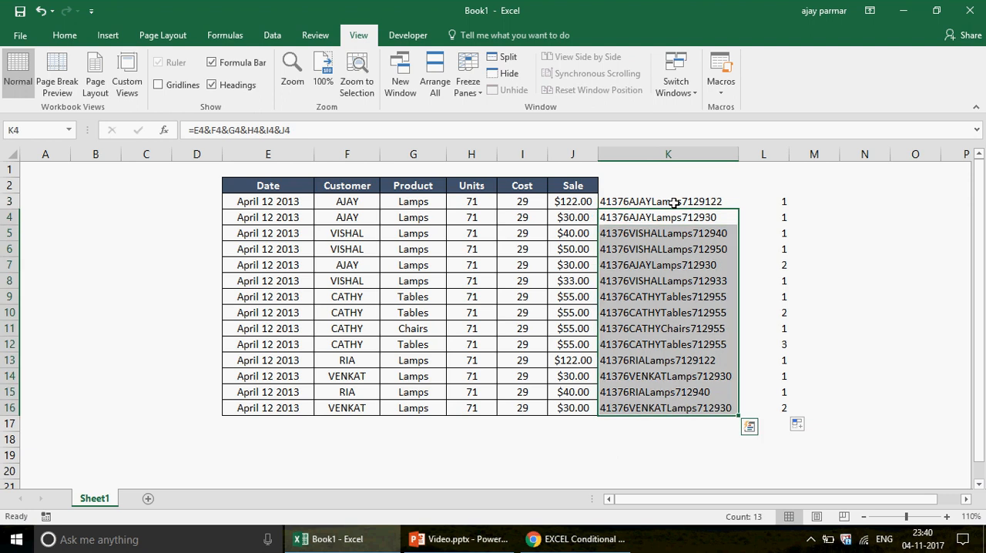
left_click(674, 202)
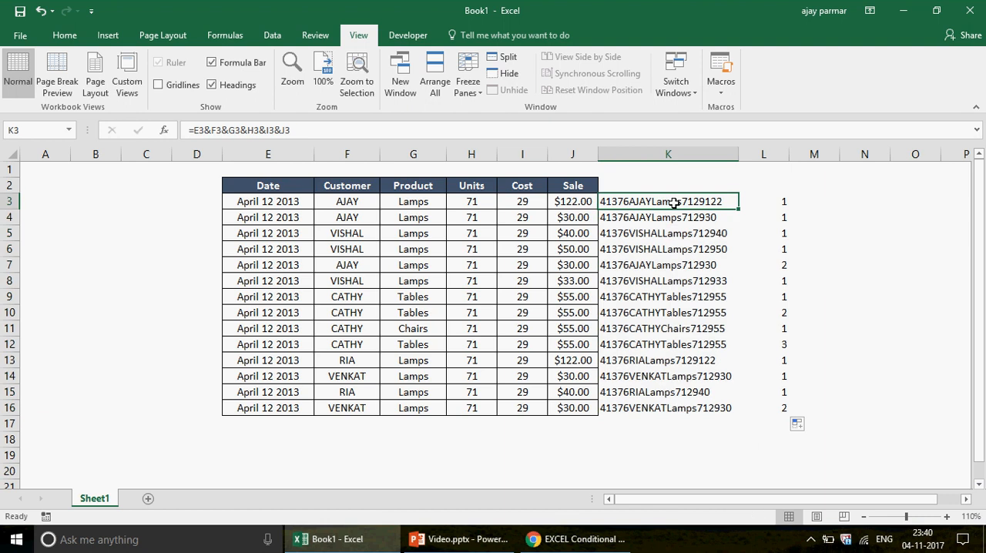
key("alt+Tab")
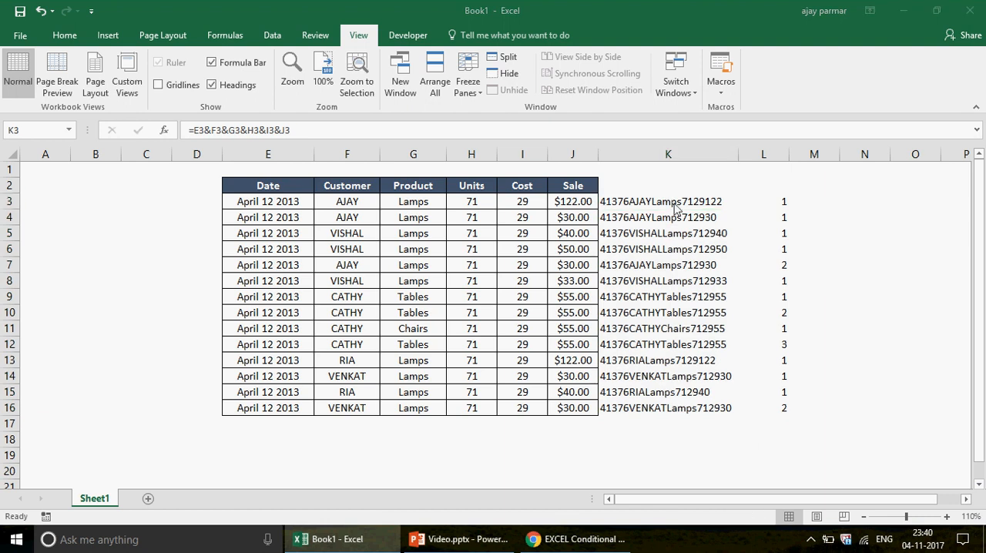
left_click(674, 203)
key("shift+Down")
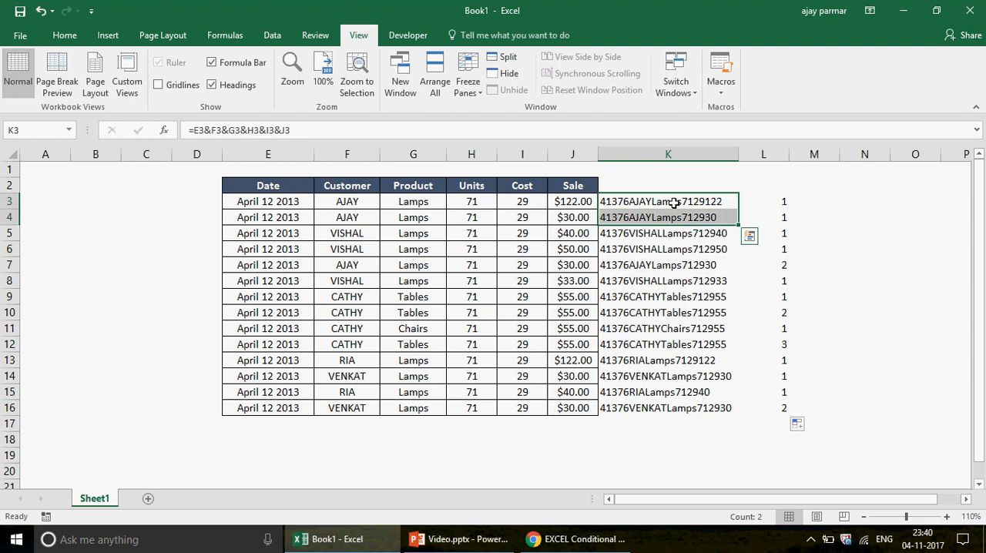
left_click(675, 203)
key("shift+Down")
key("shift+Down")
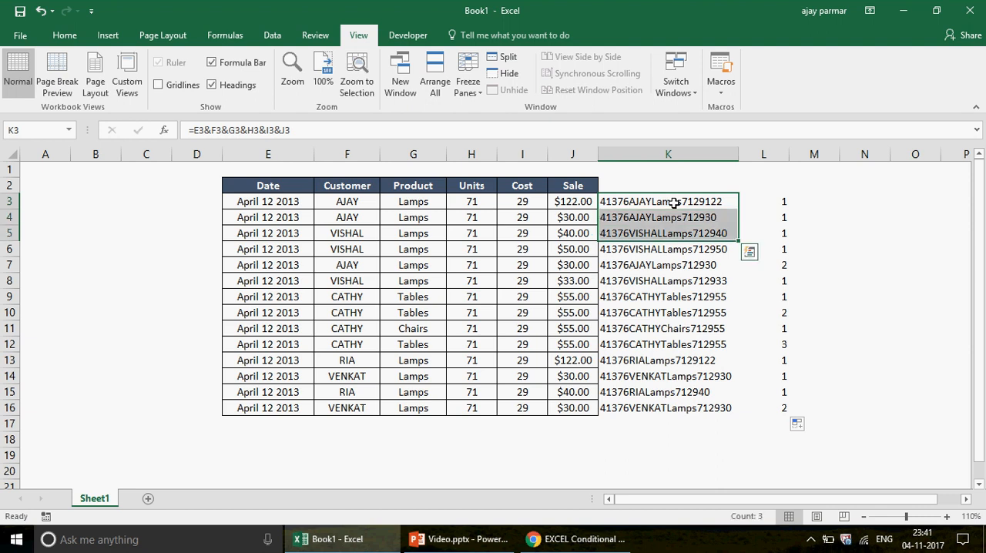
Copy the row 3 record from Date through Sale and paste it over the records in rows 4 to 16
key("Left")
key("Left")
key("Left")
key("Left")
key("Left")
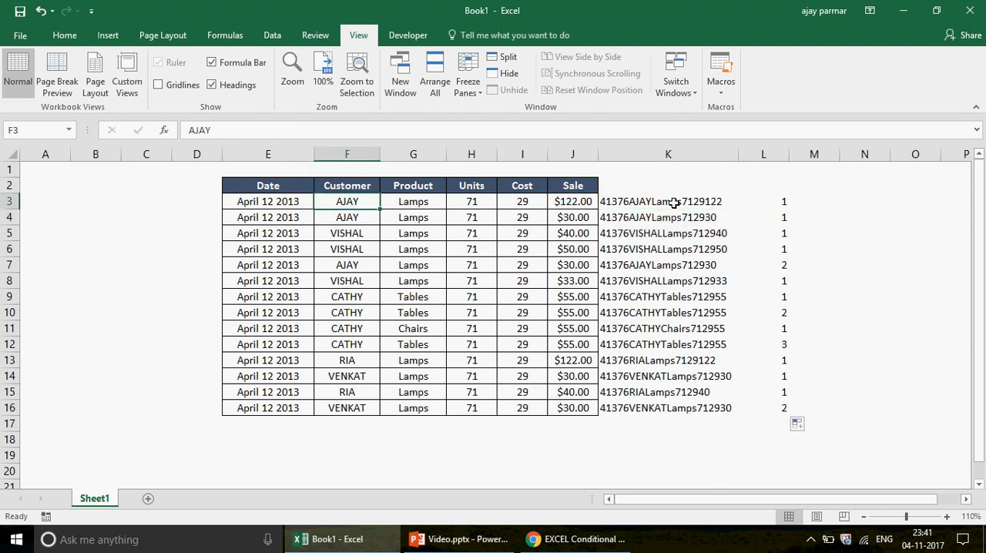
key("Left")
key("shift+Right")
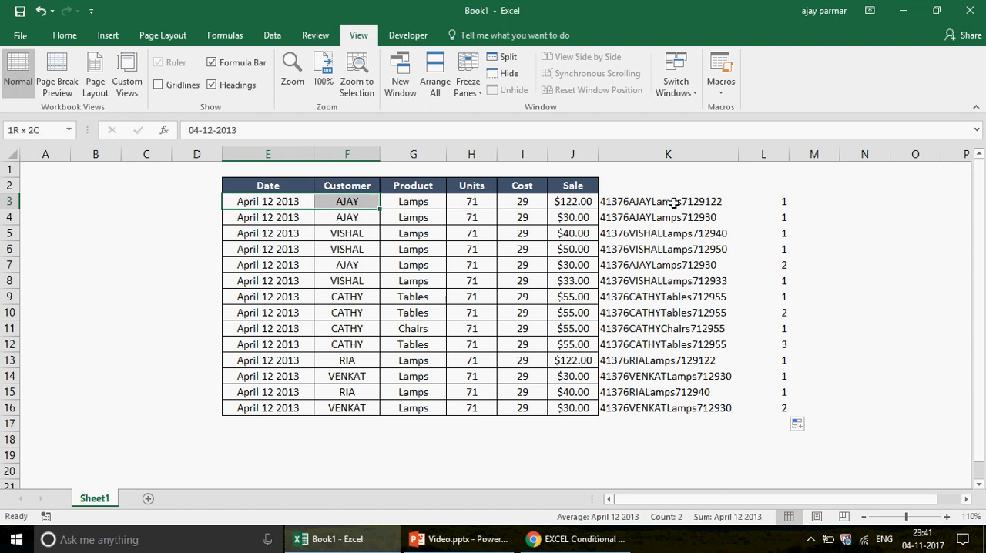
key("shift+Right")
key("shift+Right")
key("shift+Right")
key("shift+Right")
key("ctrl+c")
key("Down")
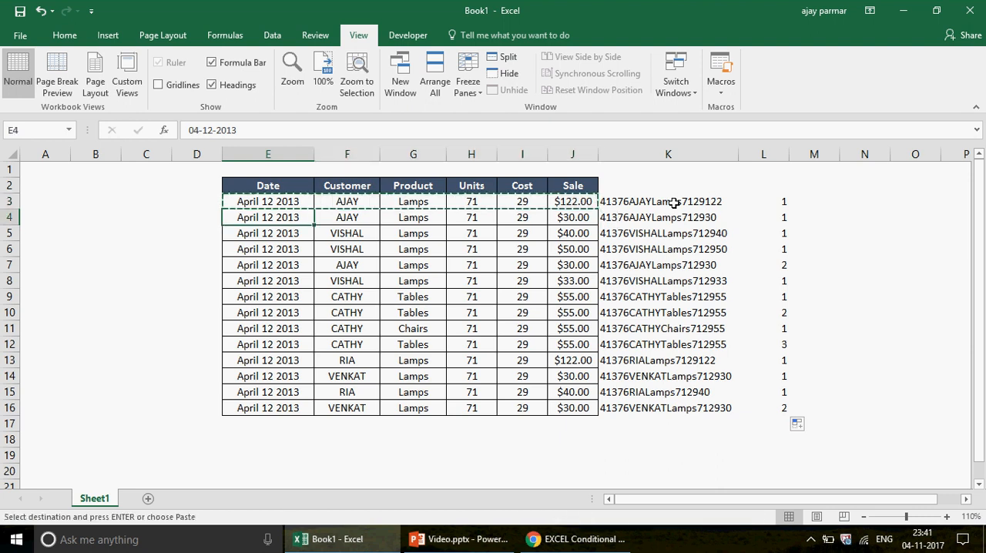
key("shift+Right")
key("shift+Right")
key("shift+Right")
key("shift+Right")
key("shift+Right")
key("shift+Down")
key("shift+Down")
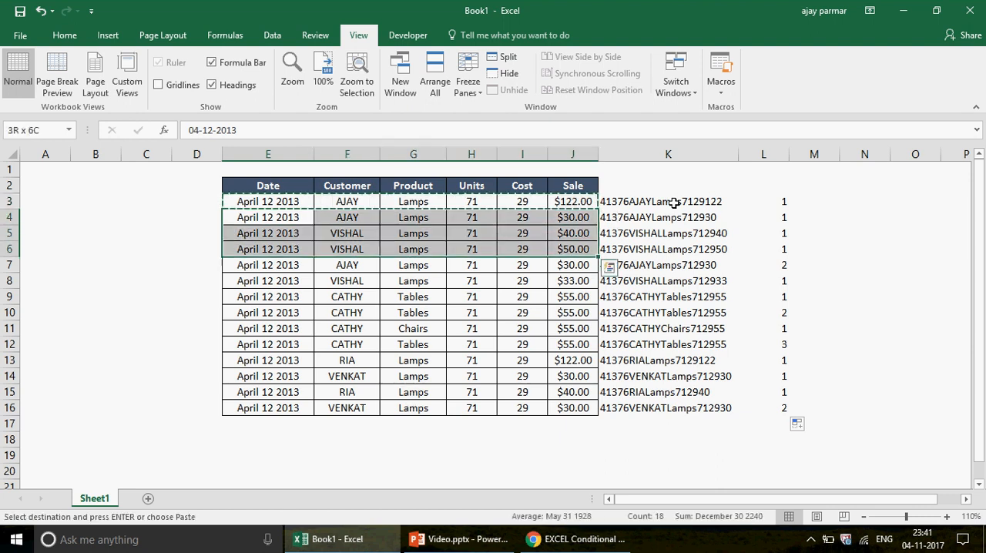
key("shift+Down")
key("shift+Down")
key("shift+Down")
key("shift+Down")
key("shift+Down")
key("shift+Down")
key("shift+Down")
key("shift+Down")
key("shift+Down")
key("shift+Down")
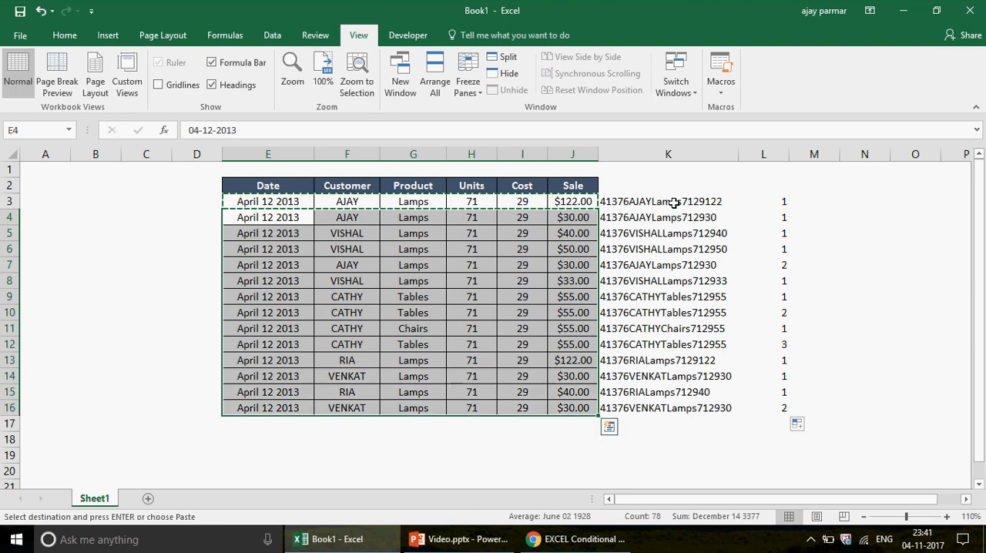
key("ctrl+v")
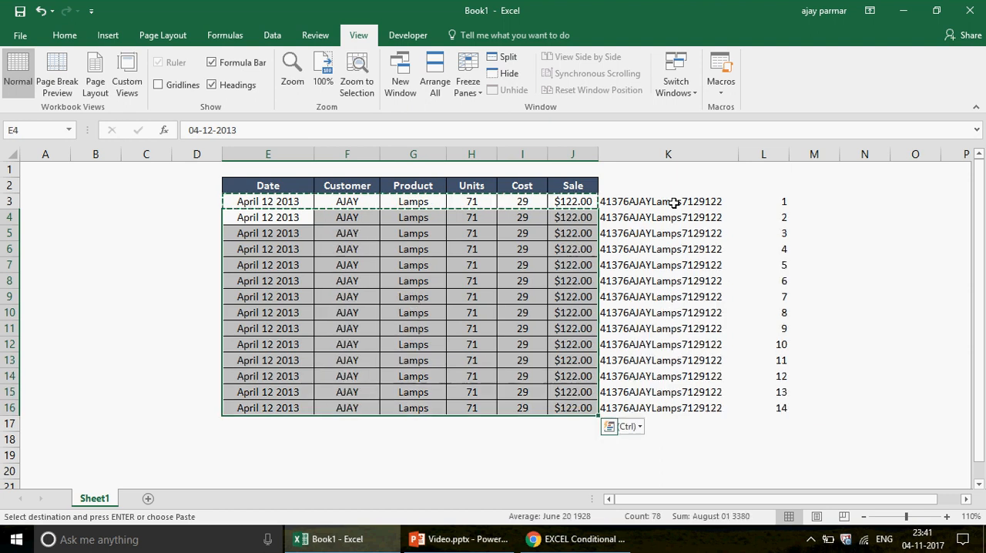
Check the occurrence numbers down column L for the identical records and undo the paste over rows 4 to 16
left_click(780, 205)
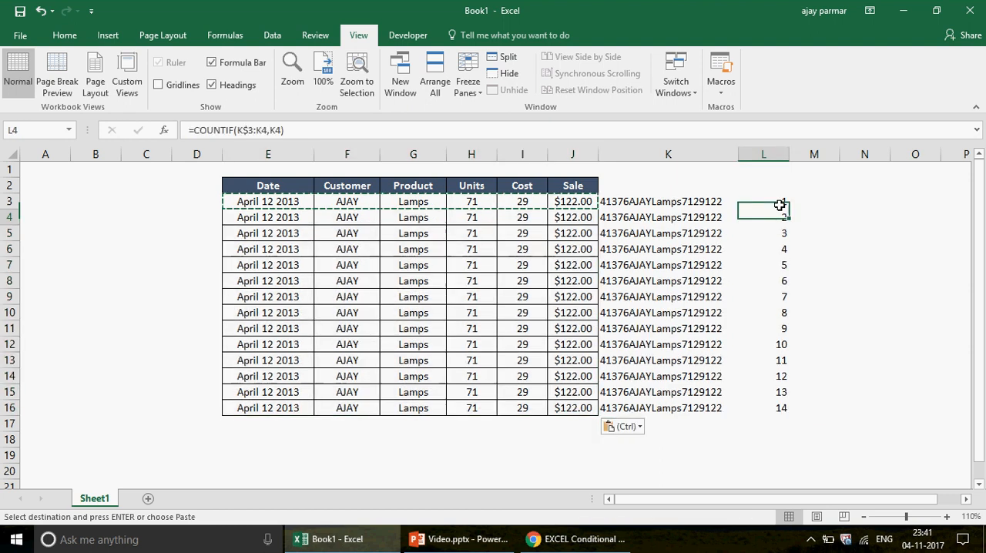
key("Down")
key("Down")
key("Down")
key("Down")
key("Down")
key("Down")
key("Down")
key("Down")
key("Down")
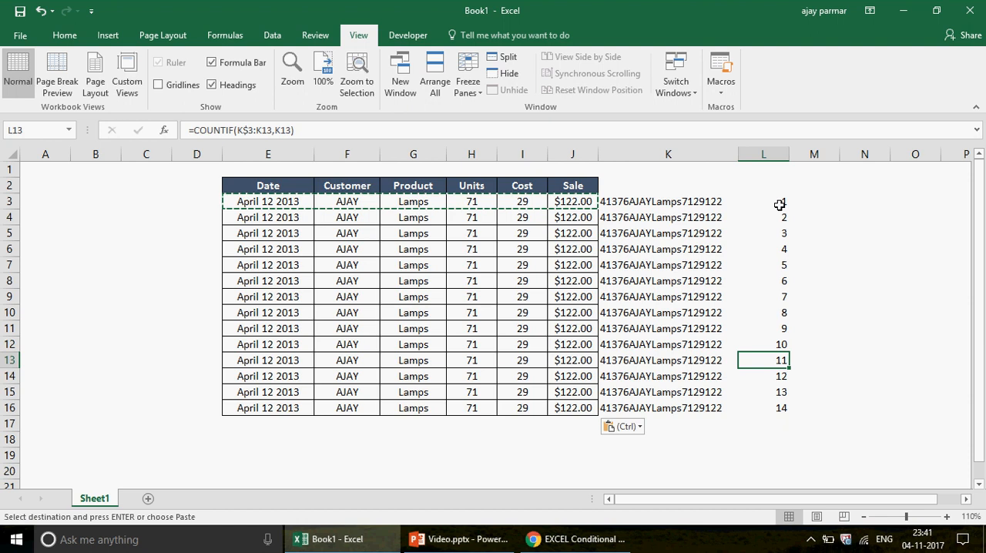
key("ctrl+z")
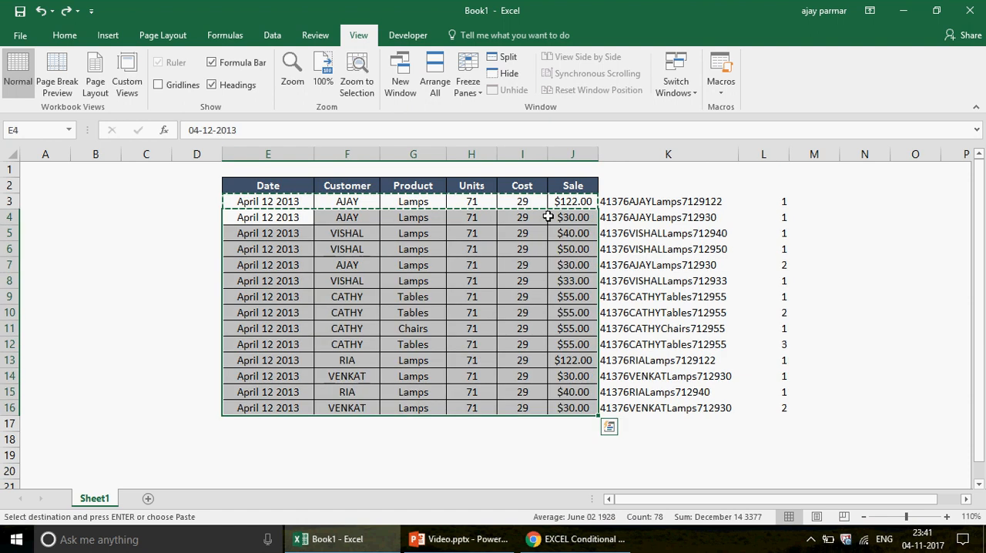
Create a formula-based conditional formatting rule for the table records in E3:J16, keeping column L in view
left_click(303, 203)
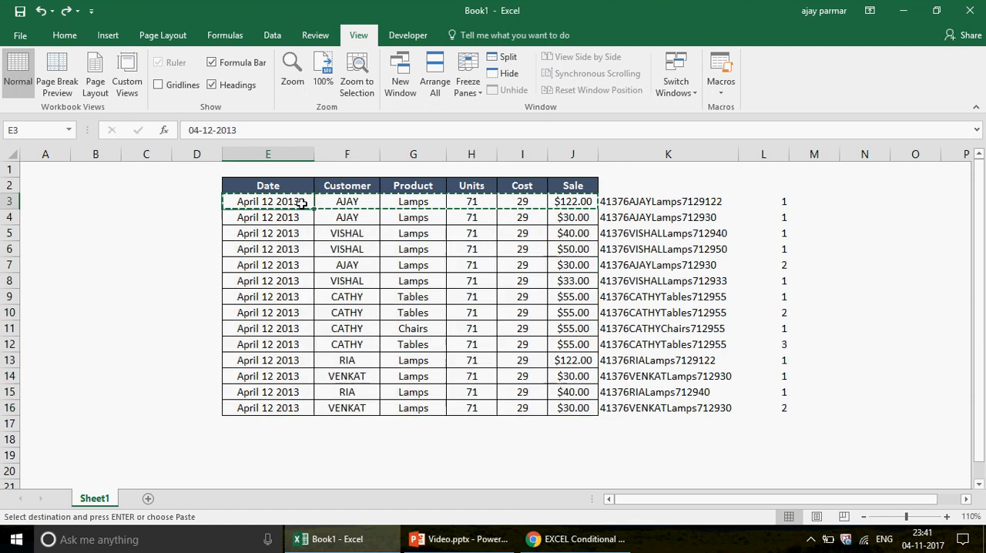
left_click(577, 414, "shift")
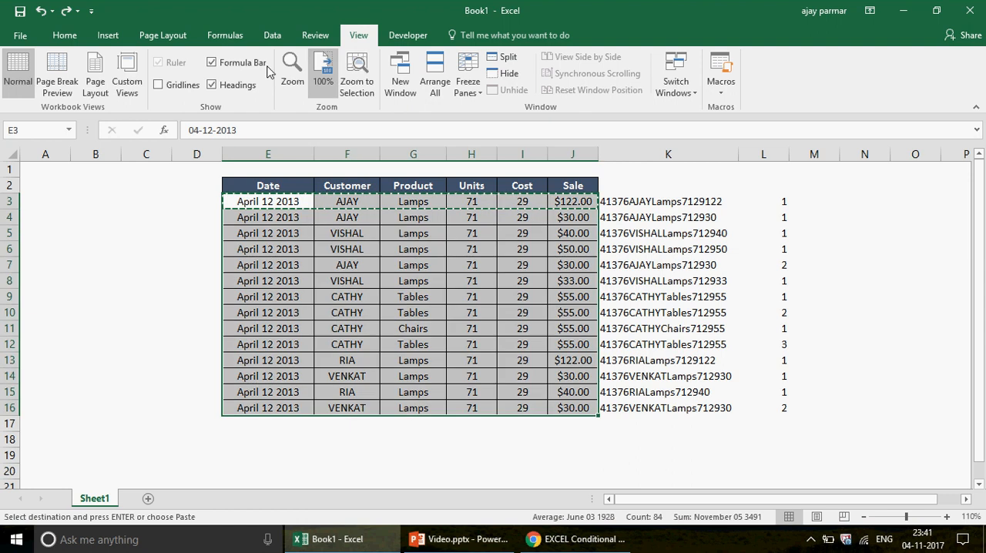
left_click(64, 36)
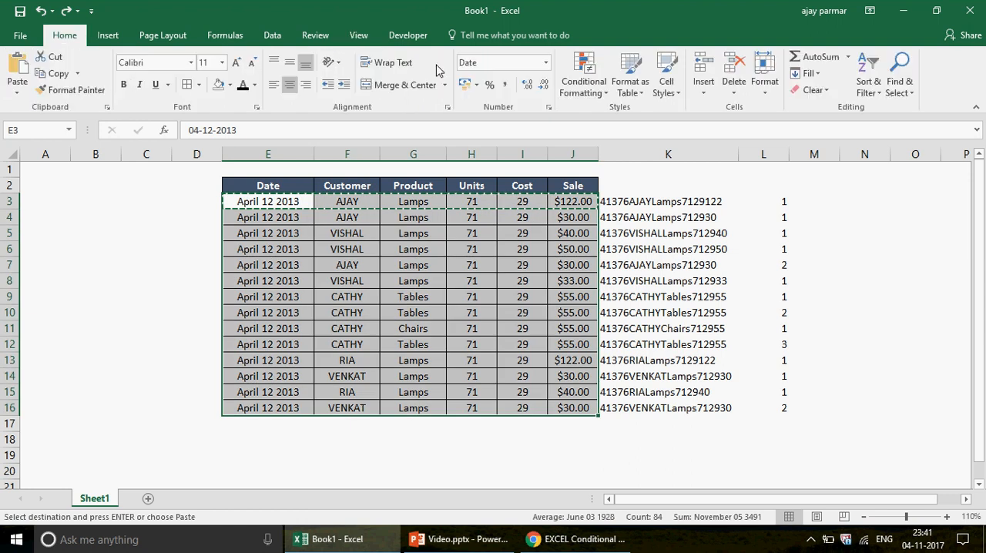
left_click(603, 94)
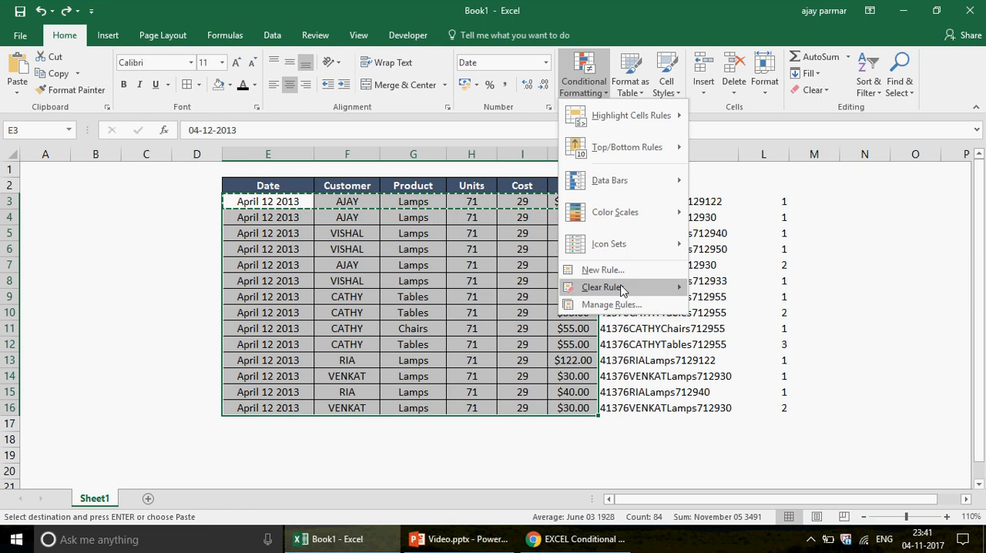
left_click(618, 271)
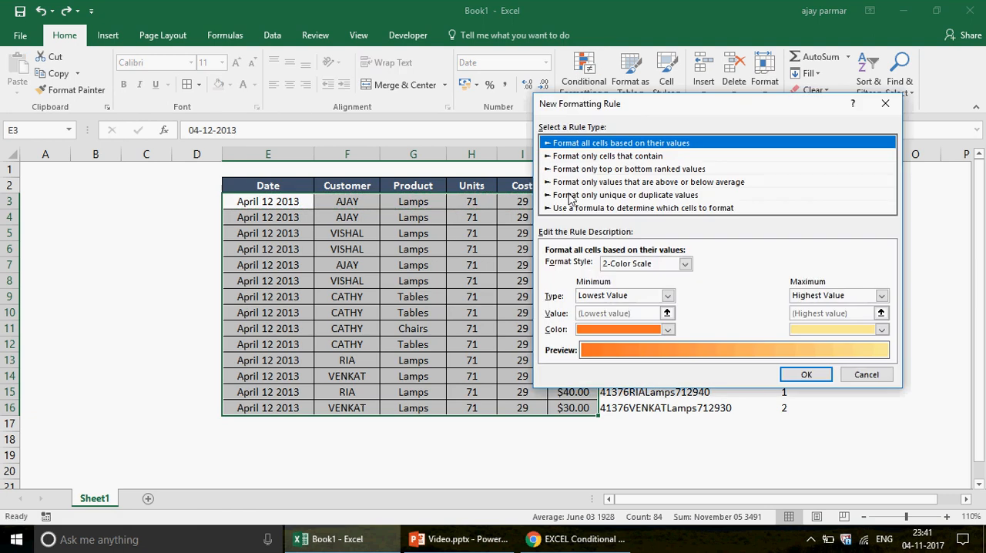
left_click(574, 208)
left_click_drag(685, 108, 185, 119)
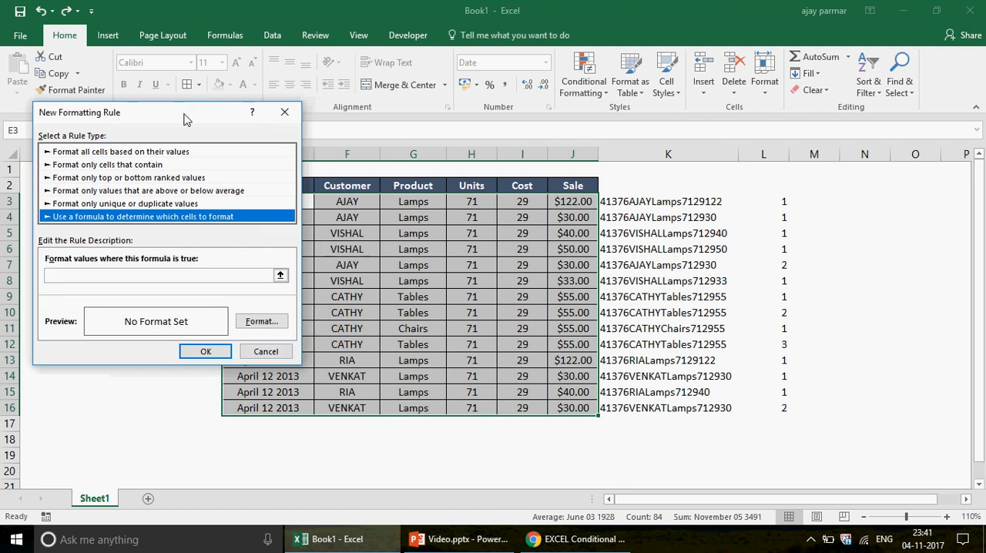
Enter =$L3>1 as the rule's condition, with only the column reference locked
left_click(125, 278)
left_click(126, 278)
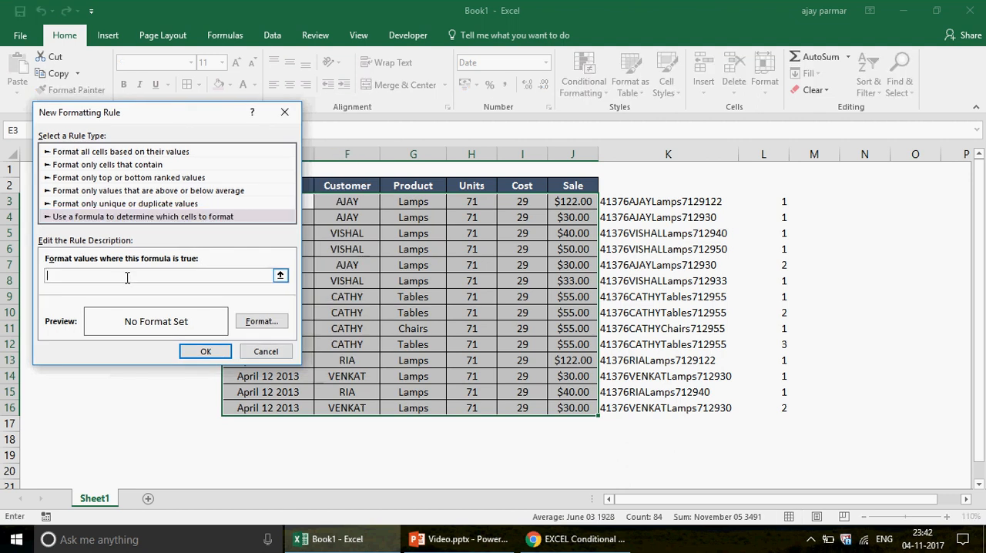
left_click(774, 197)
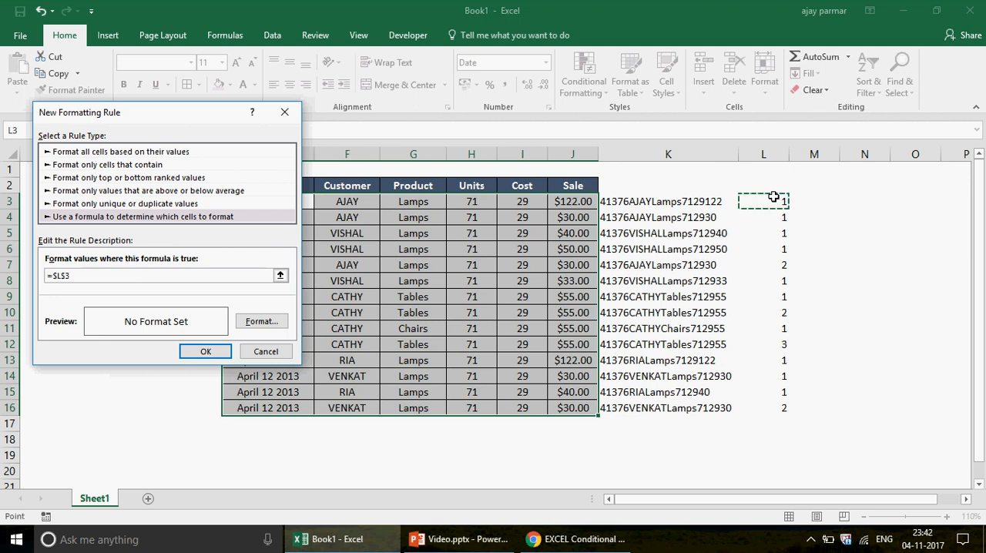
type(">1")
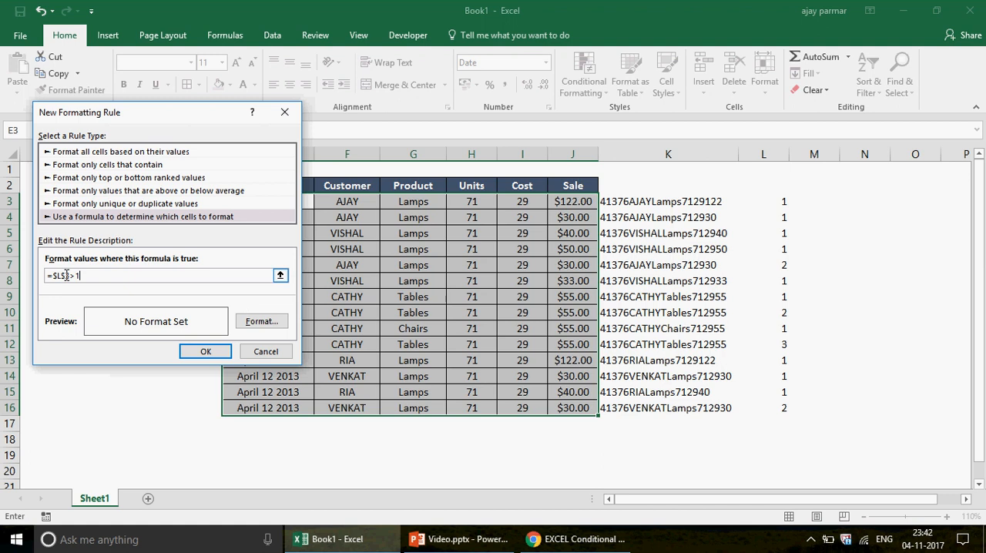
key("BackSpace")
Give the rule a light blue background fill and apply it to the selected records
left_click(262, 322)
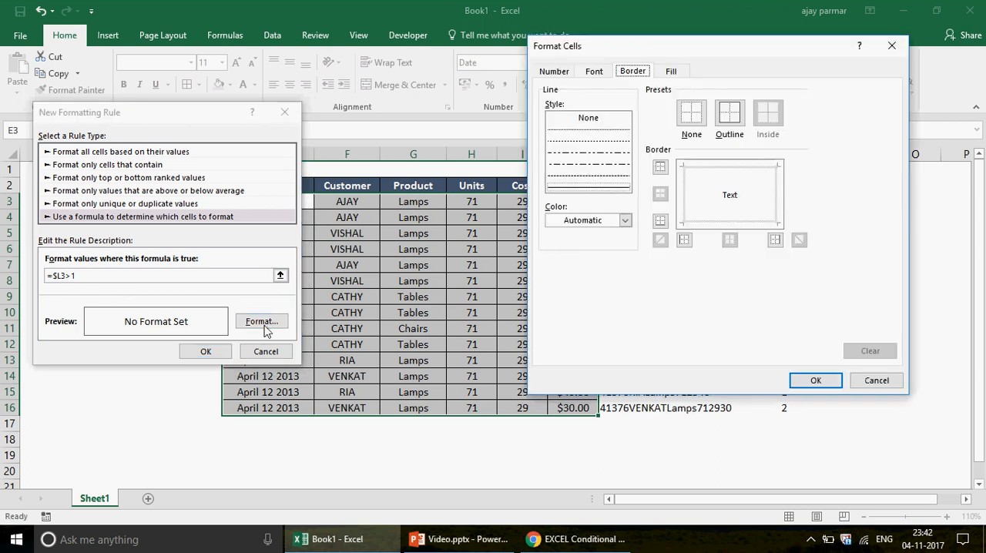
left_click(672, 71)
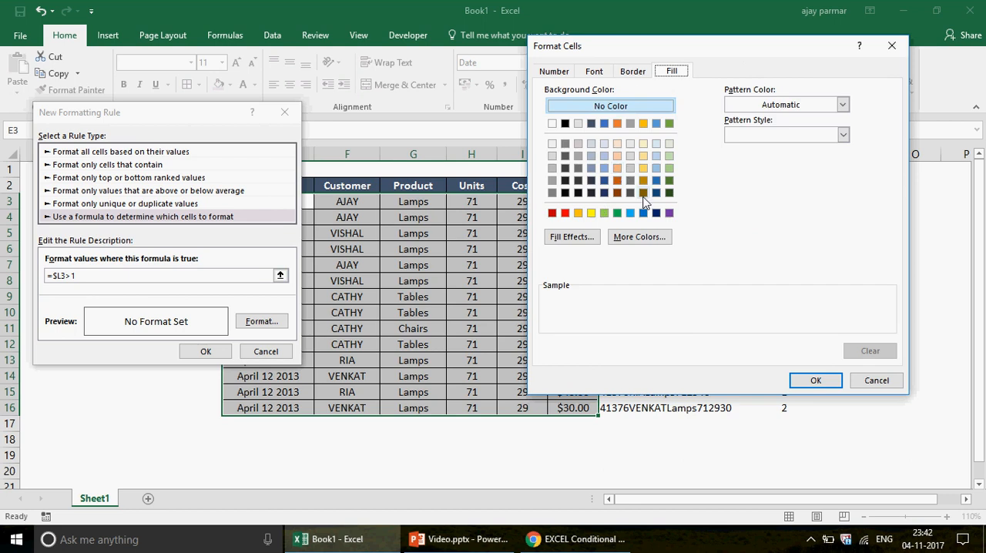
left_click(657, 144)
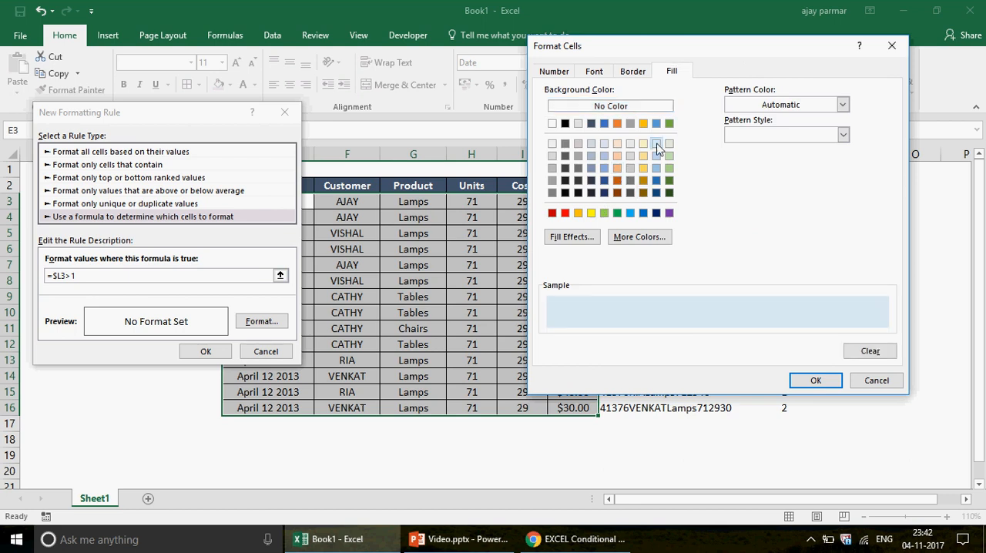
left_click(816, 382)
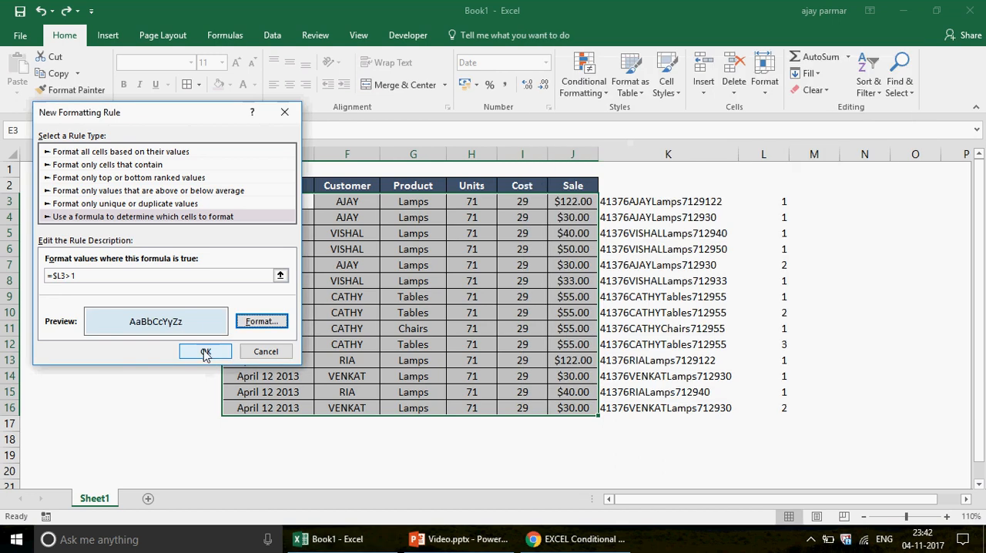
left_click(205, 352)
left_click(286, 441)
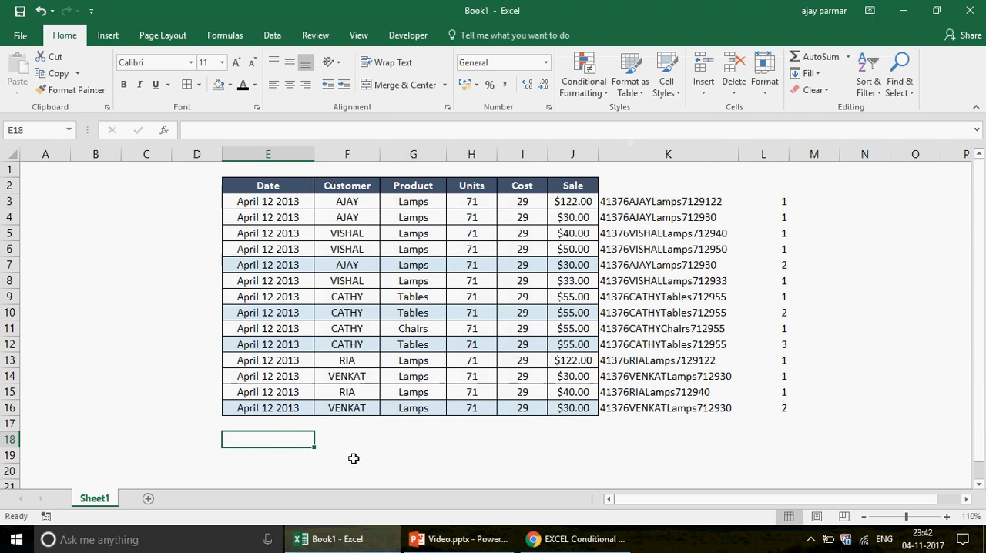
Compare the first-occurrence records in rows 4 and 9 with the highlighted duplicates in the table
left_click(275, 220)
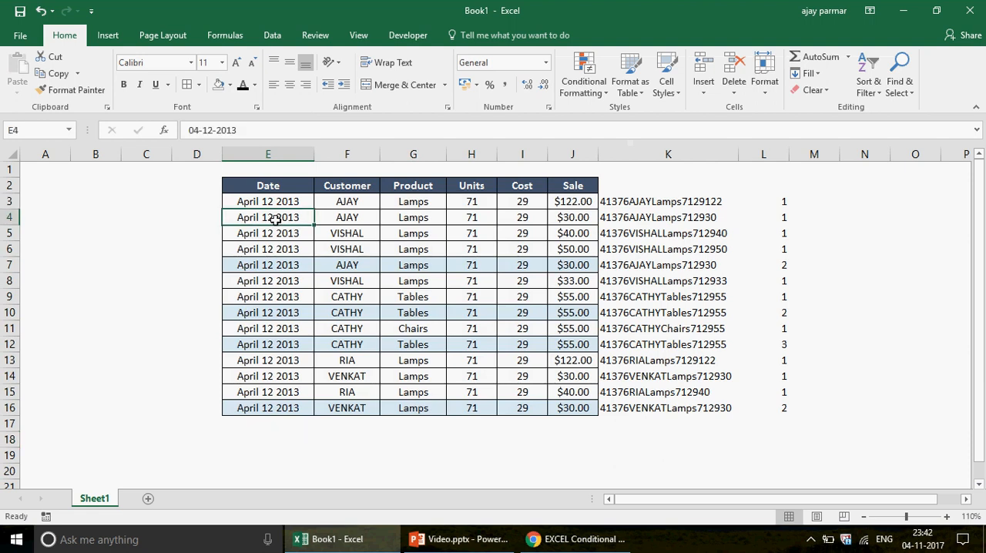
left_click(576, 219, "shift")
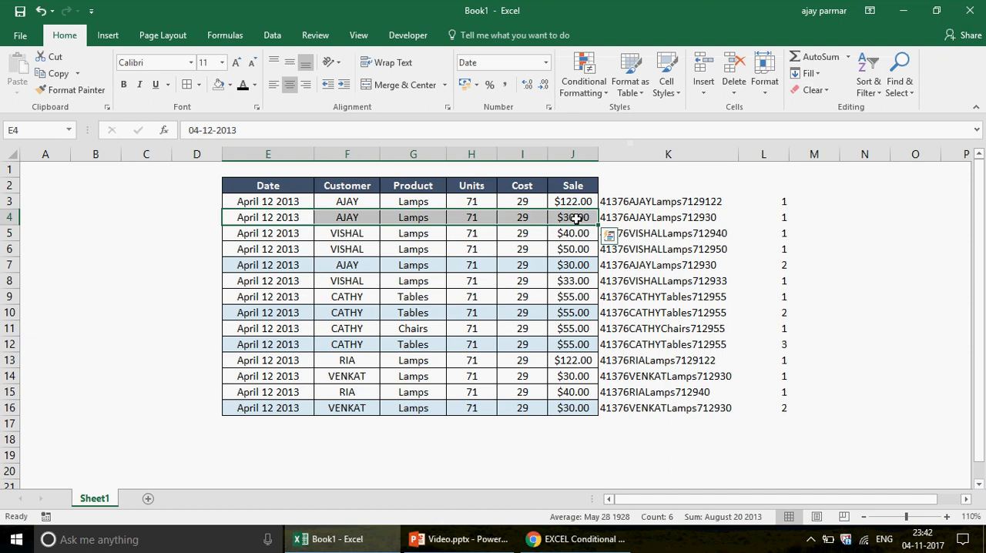
left_click(267, 296)
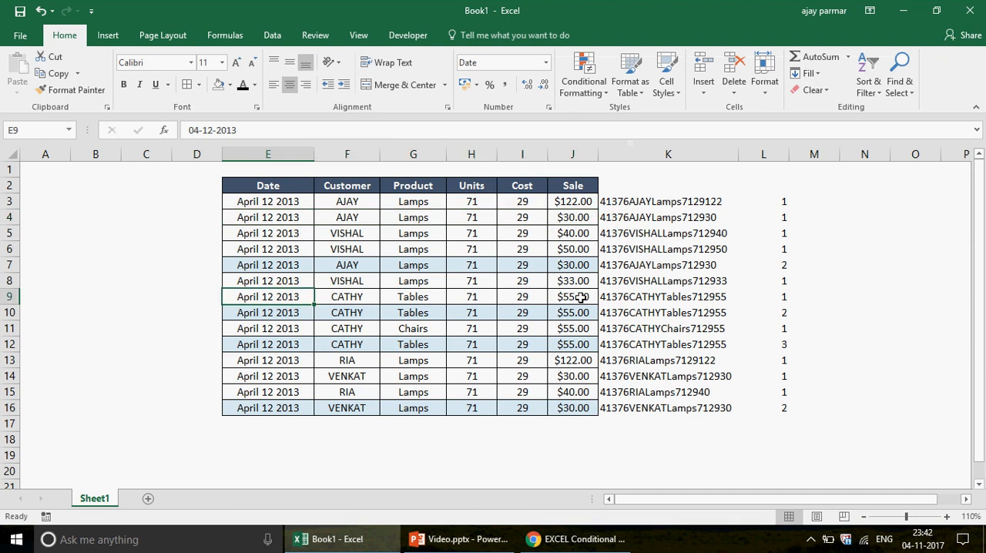
left_click(581, 296, "shift")
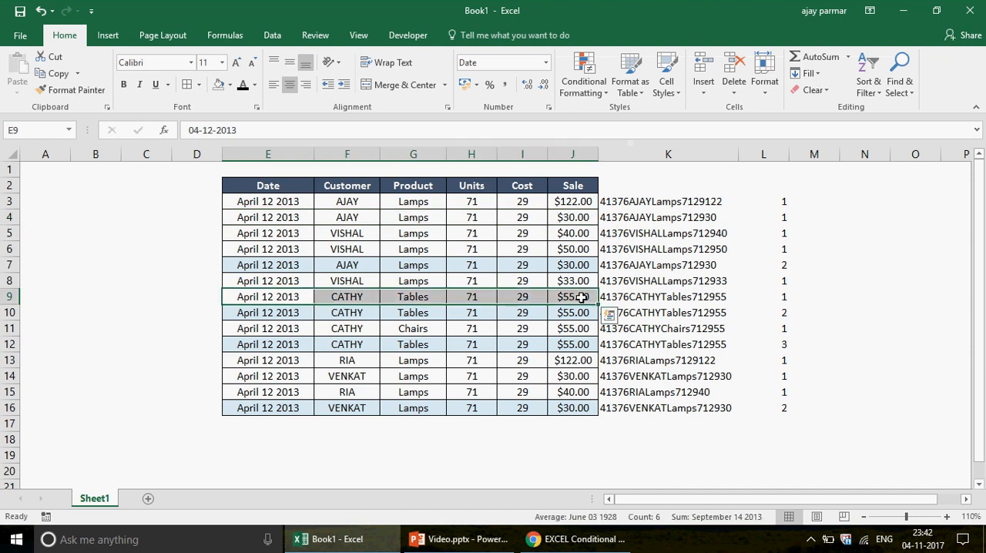
left_click(262, 183)
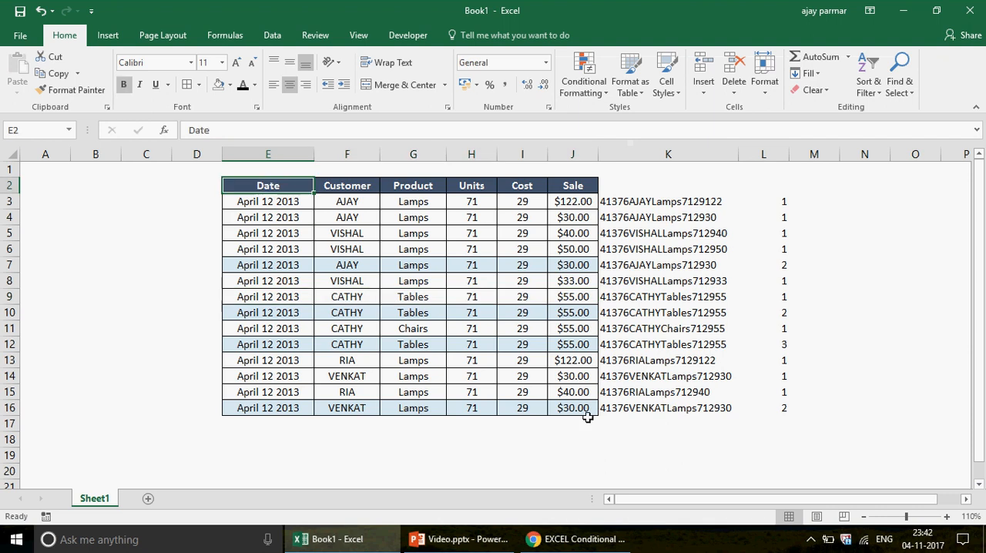
left_click(574, 408, "shift")
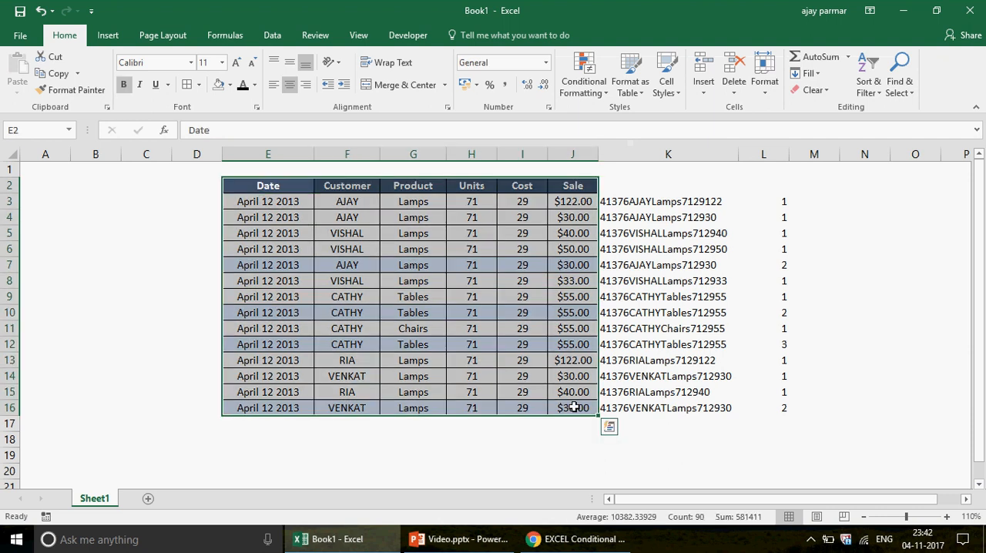
left_click(609, 426)
left_click(437, 334)
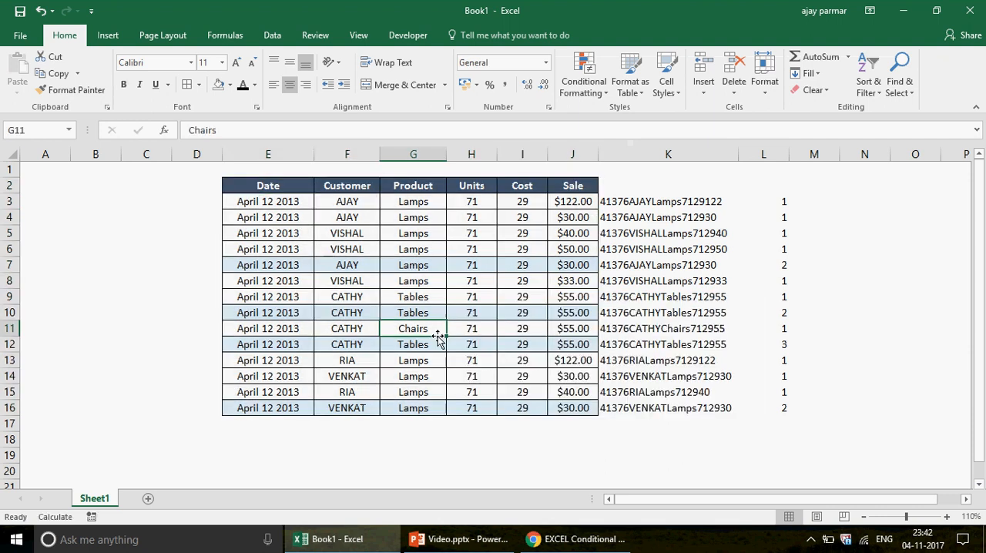
Copy the table E2:J16 and paste it as values only into a new worksheet starting at D2
left_click(274, 188)
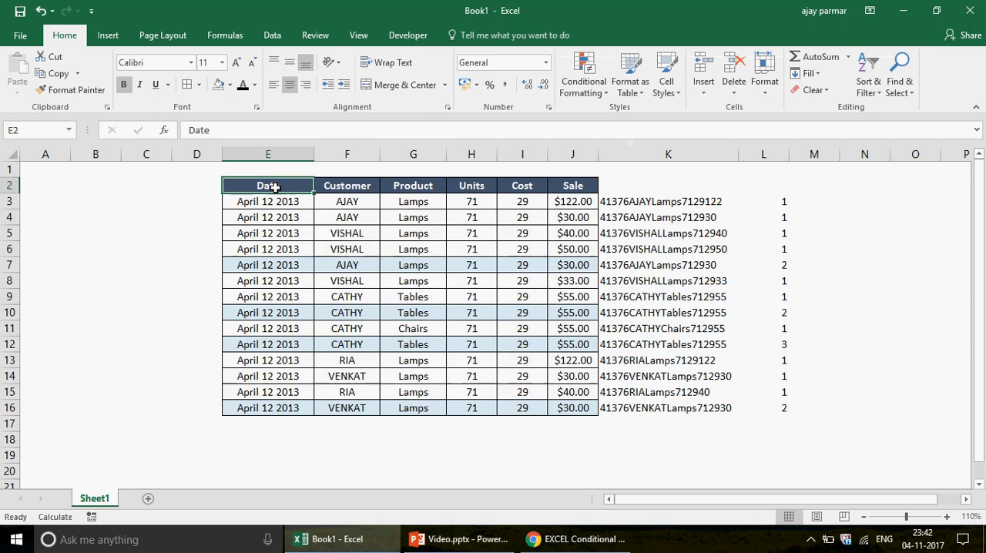
left_click(586, 407, "shift")
key("ctrl+c")
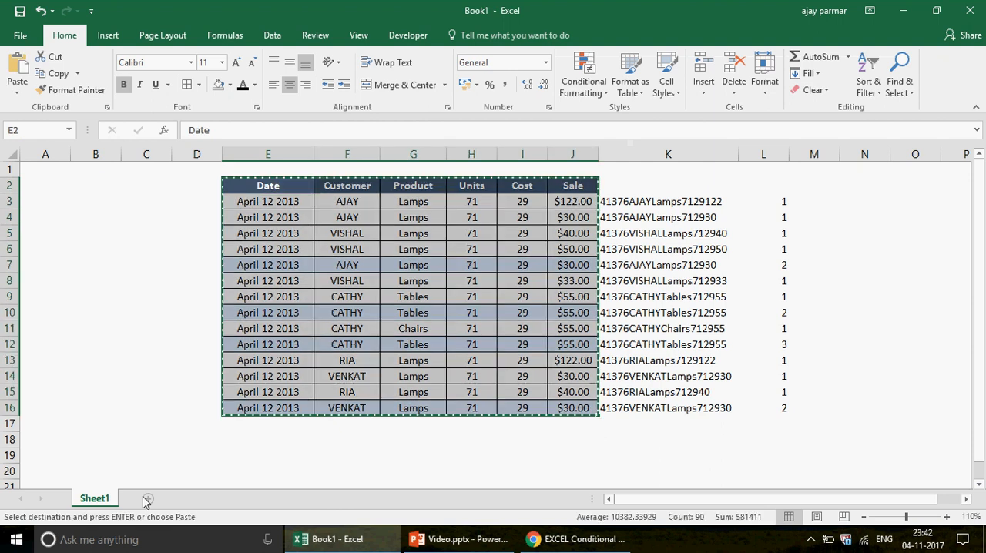
left_click(147, 499)
left_click(170, 184)
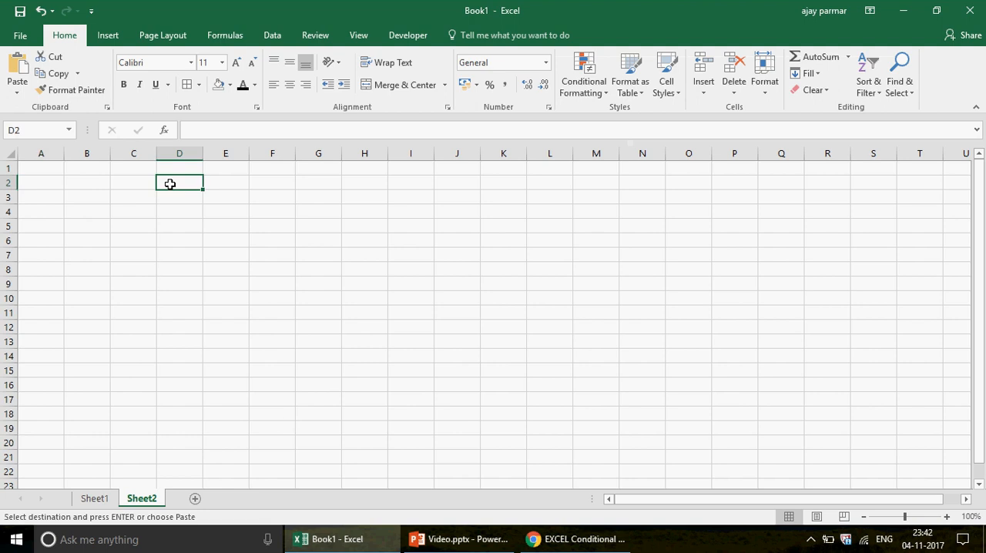
key("ctrl+alt+v")
key("v")
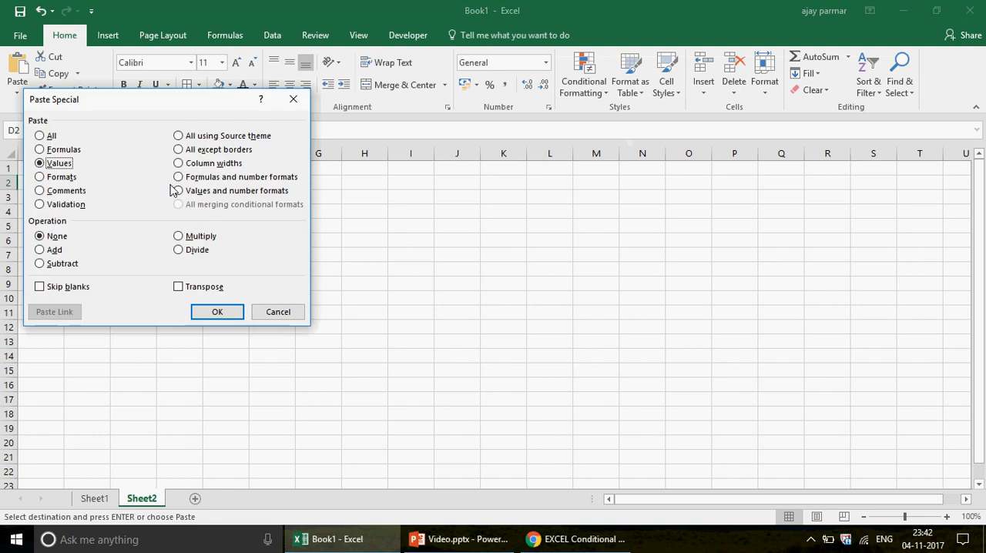
left_click(218, 312)
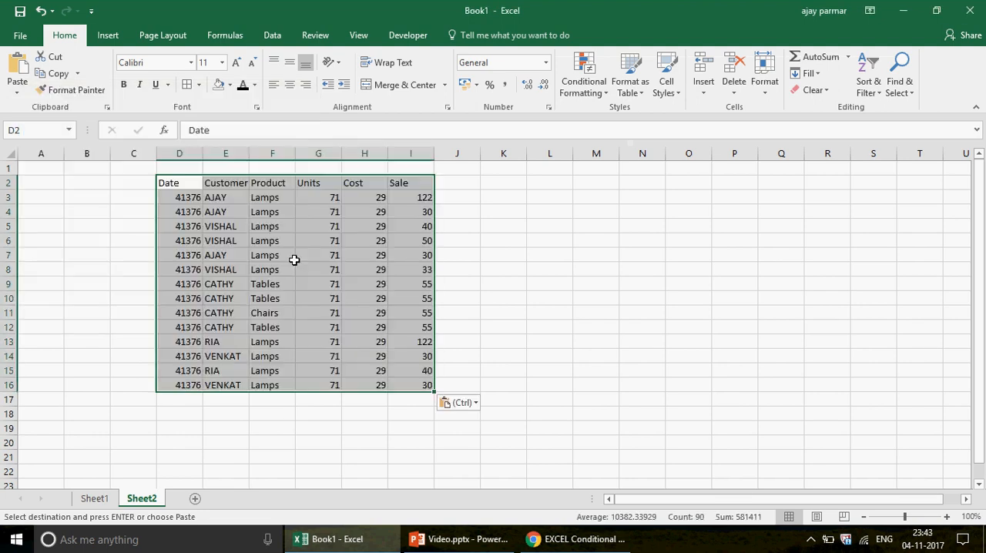
Format D3:D16 with a Date number format that spells out the month, and widen column D
left_click(182, 195)
key("ctrl+shift+Down")
key("ctrl+1")
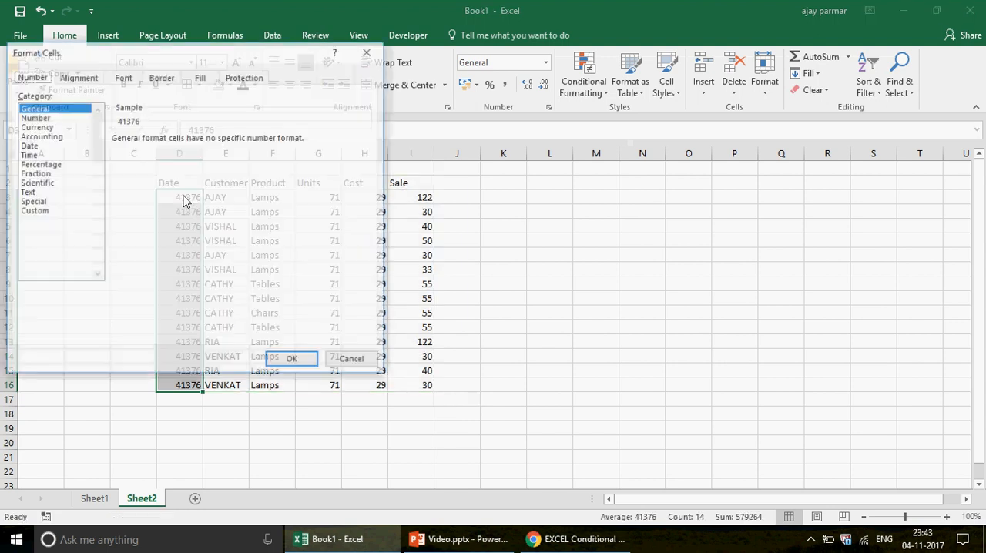
left_click(28, 145)
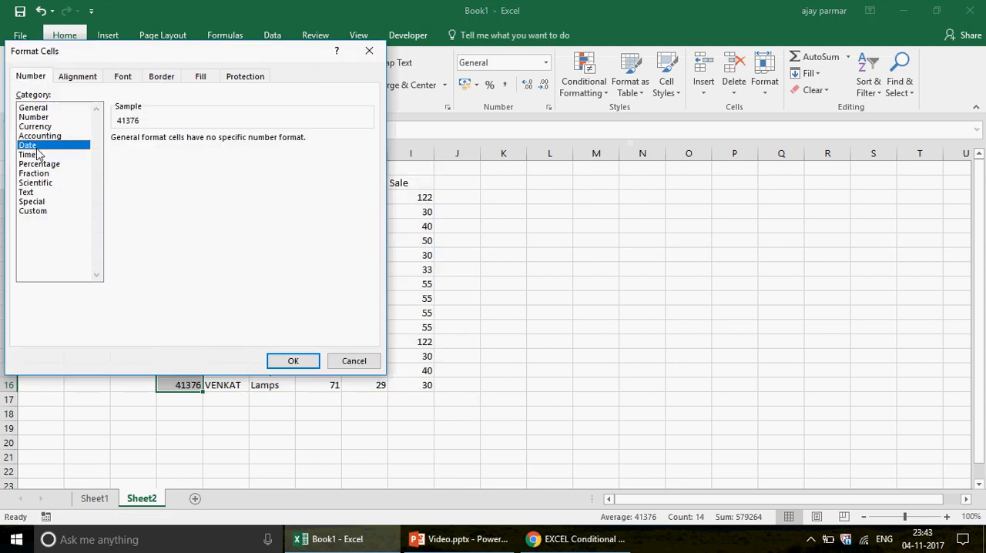
double_click(140, 158)
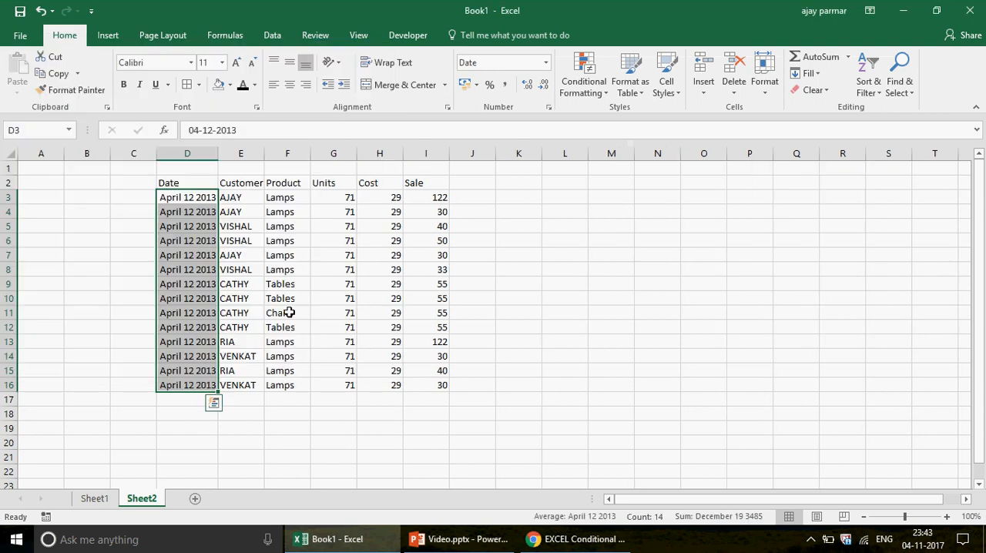
left_click_drag(221, 155, 266, 156)
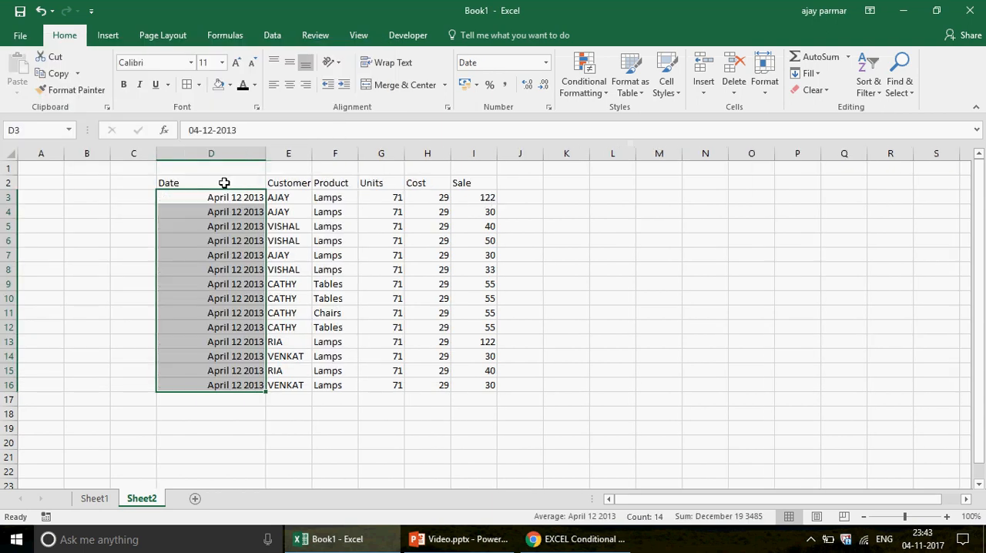
Centre the contents of D2:I16 horizontally and widen the Customer column to give its entries more room
left_click(223, 182)
left_click(477, 379, "shift")
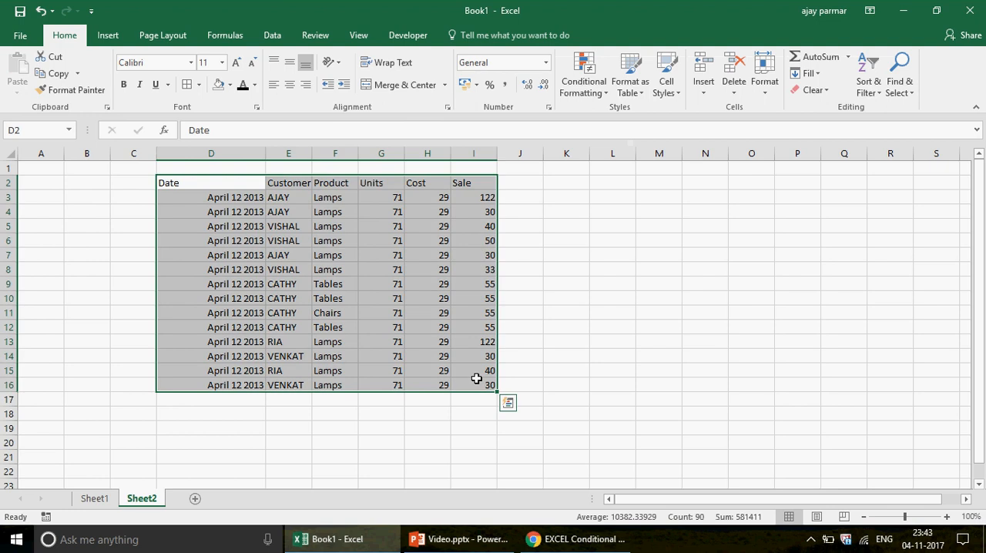
left_click(290, 85)
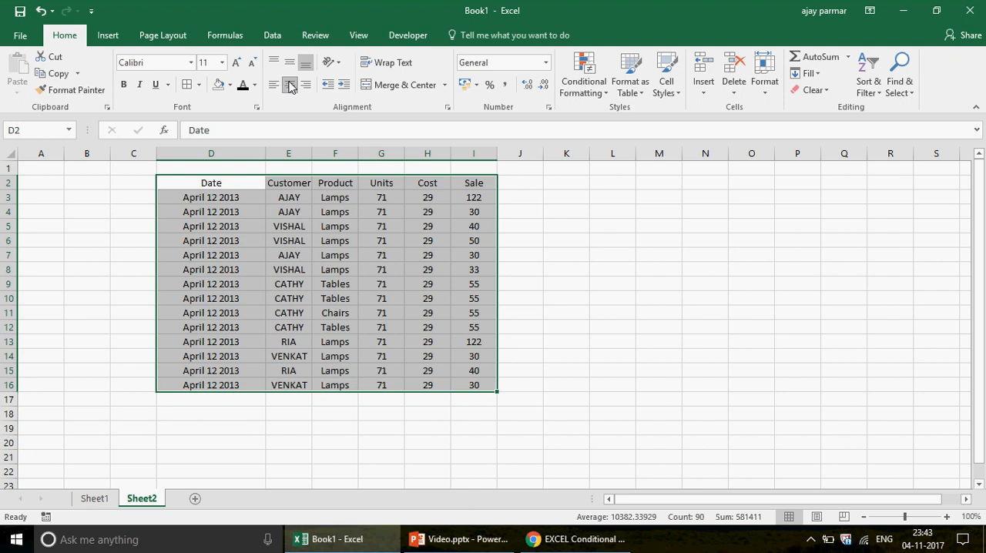
left_click_drag(312, 158, 336, 158)
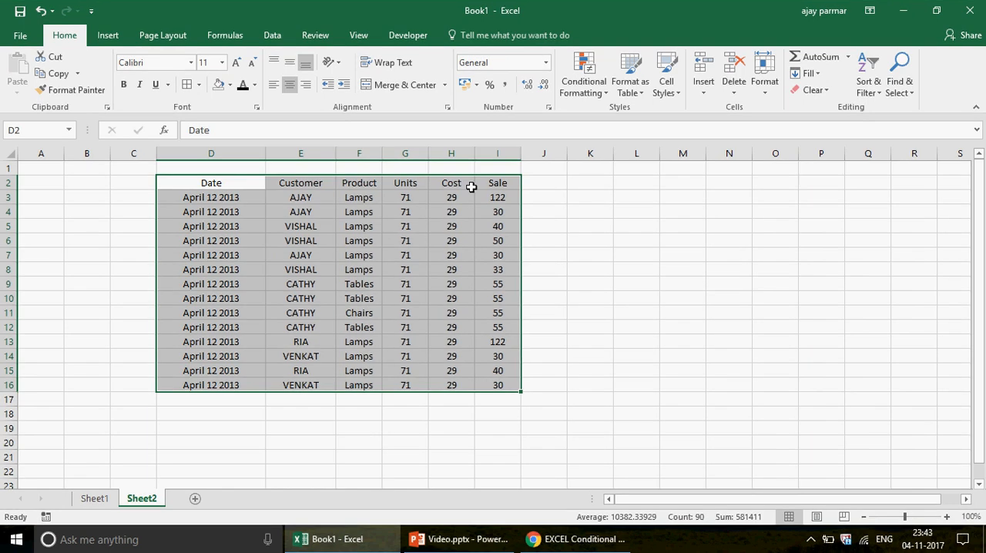
Examine the repeated records in rows 4 and 7, in rows 9, 10 and 12, and in row 14
left_click(228, 193)
left_click(224, 209)
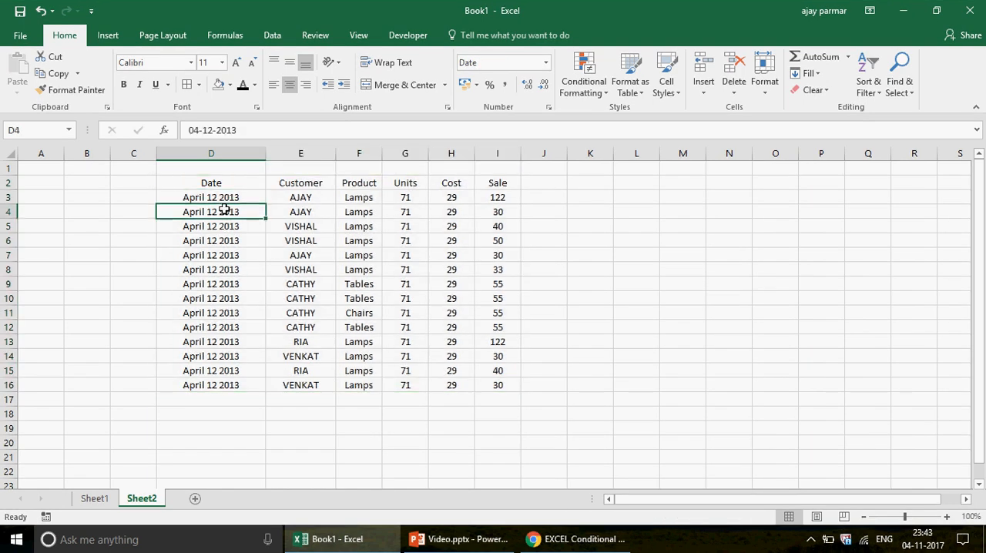
left_click_drag(224, 210, 493, 209)
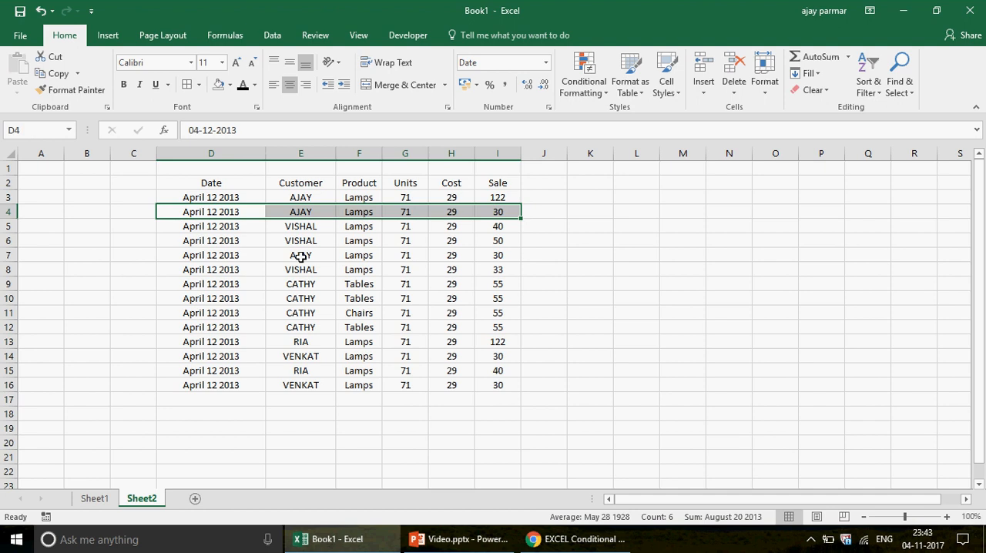
key("Down")
key("Down")
key("Down")
left_click(504, 255, "shift")
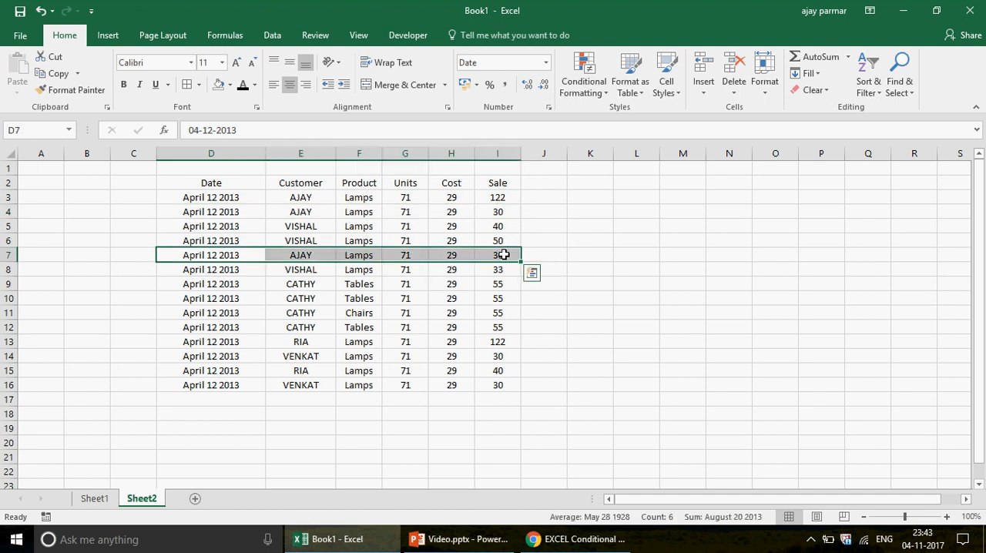
left_click(219, 282)
left_click_drag(395, 294, 502, 297)
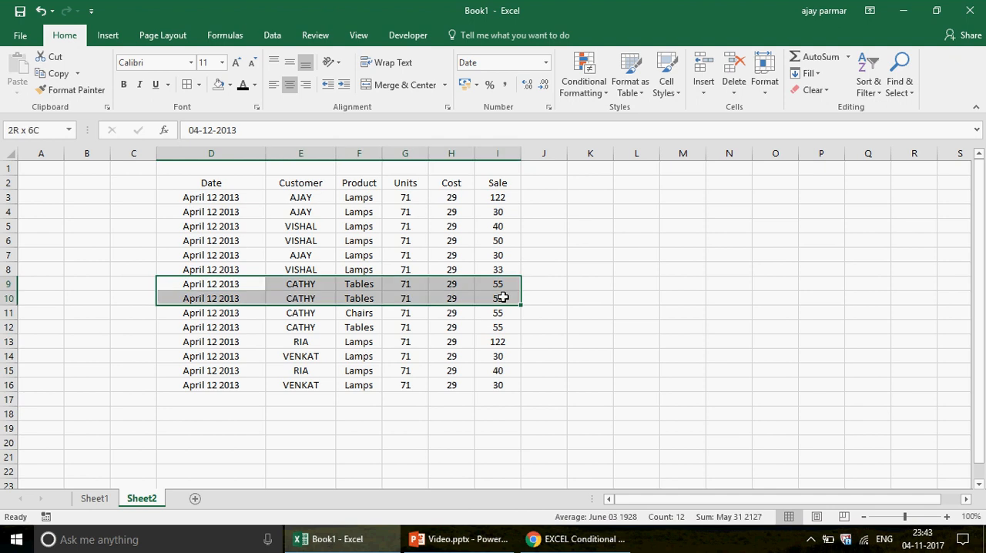
left_click(259, 330)
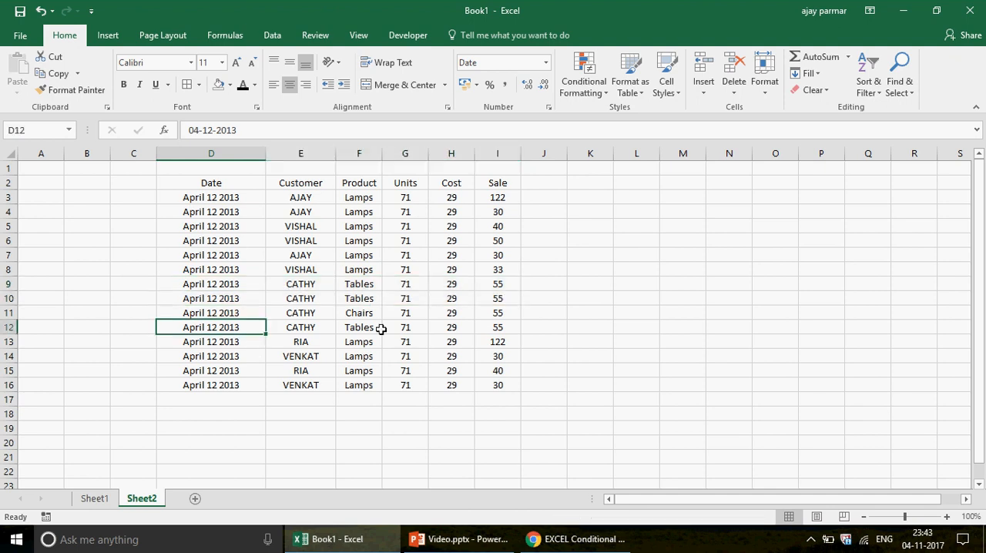
left_click(500, 329, "shift")
key("shift")
key("shift")
key("shift")
key("shift")
key("shift")
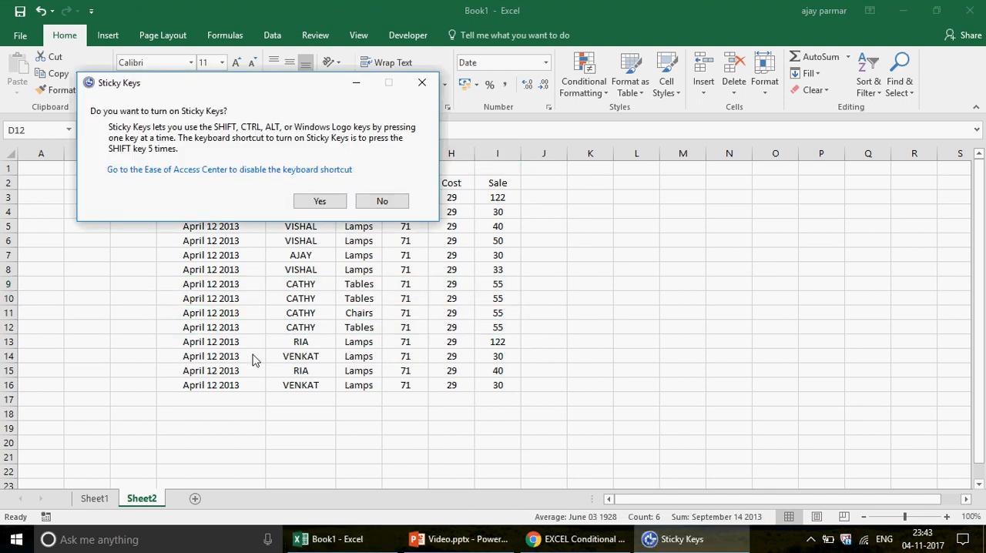
left_click(381, 202)
left_click(207, 354)
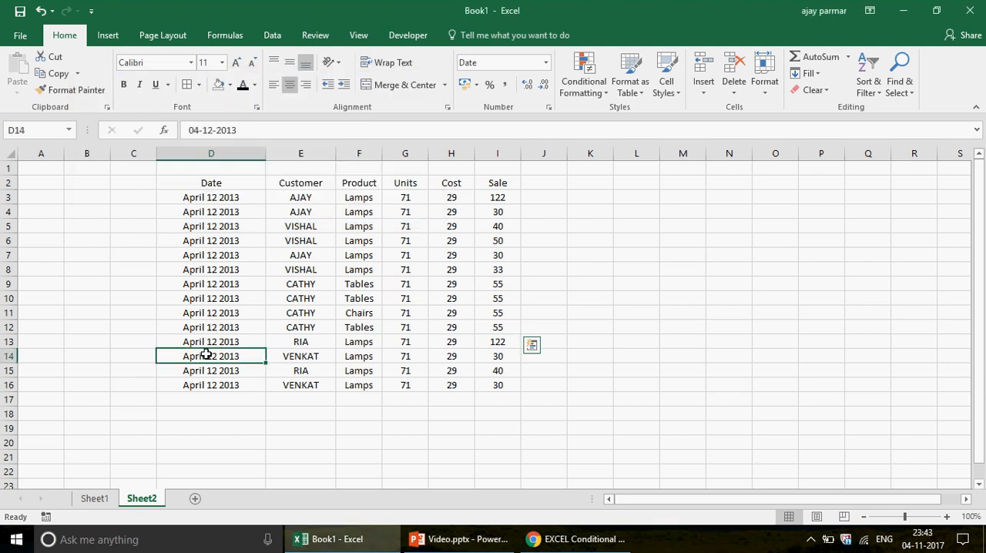
left_click(508, 356, "shift")
Copy the record in D16:I16 and paste it into rows 17, 18 and 19 as additional duplicates
left_click(210, 389)
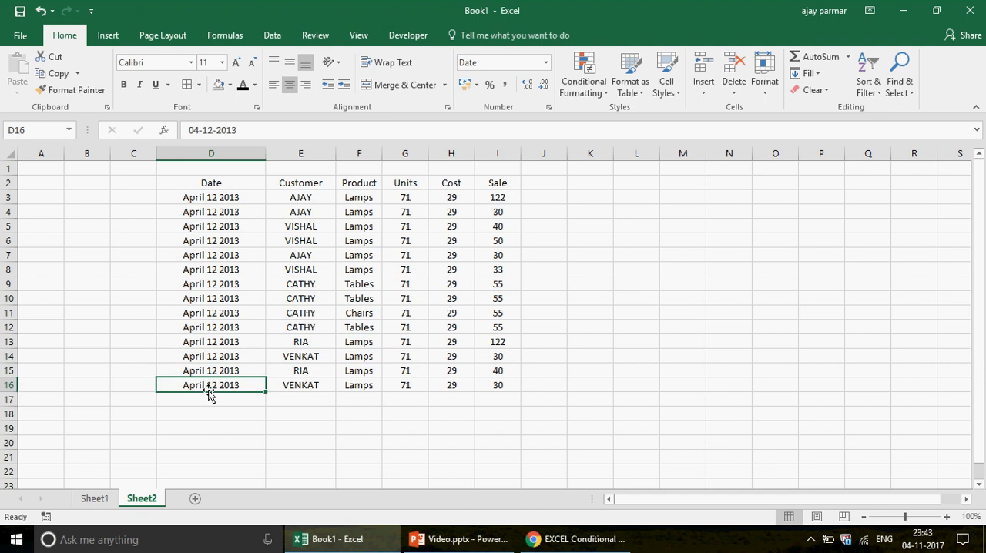
key("shift+Right")
key("ctrl+shift+Right")
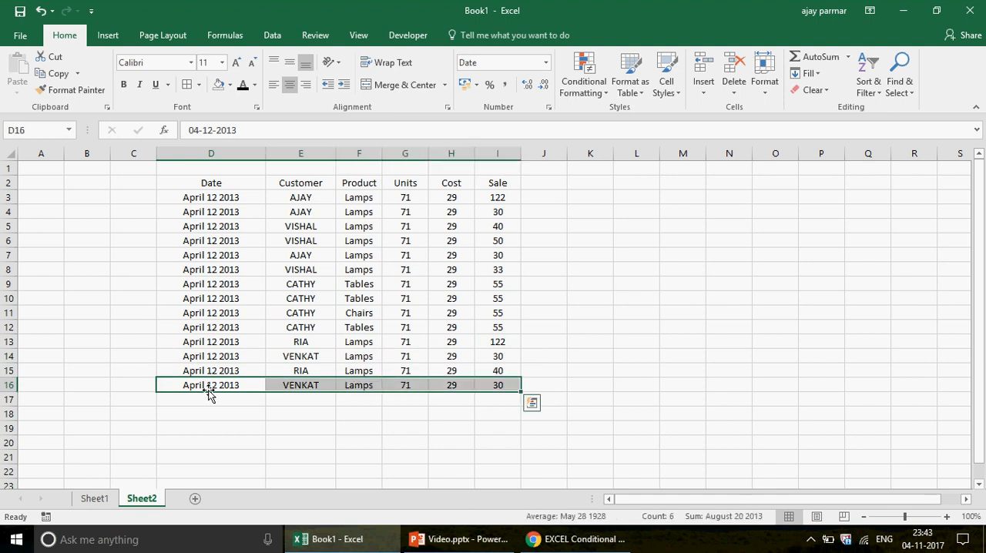
key("ctrl+c")
key("Down")
key("ctrl+v")
key("Down")
key("ctrl+v")
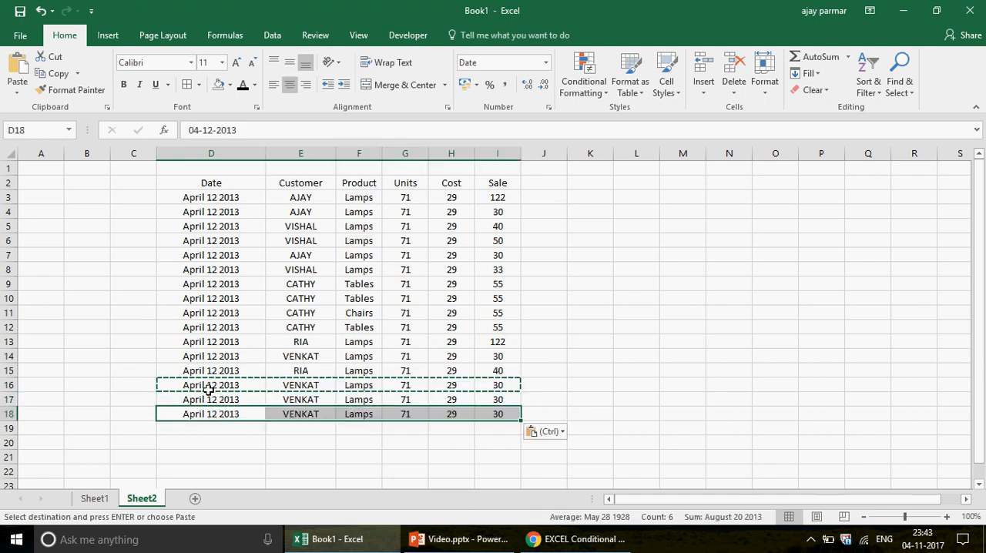
key("Down")
key("ctrl+v")
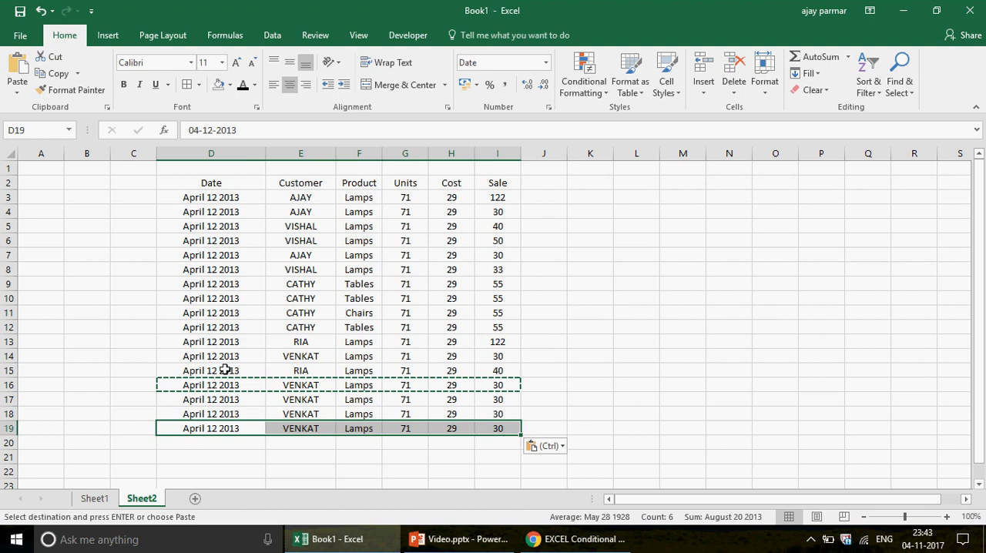
Compare the repeated records in rows 16 to 19 with the highlighted table on Sheet1, ending back on Sheet2
left_click(210, 387)
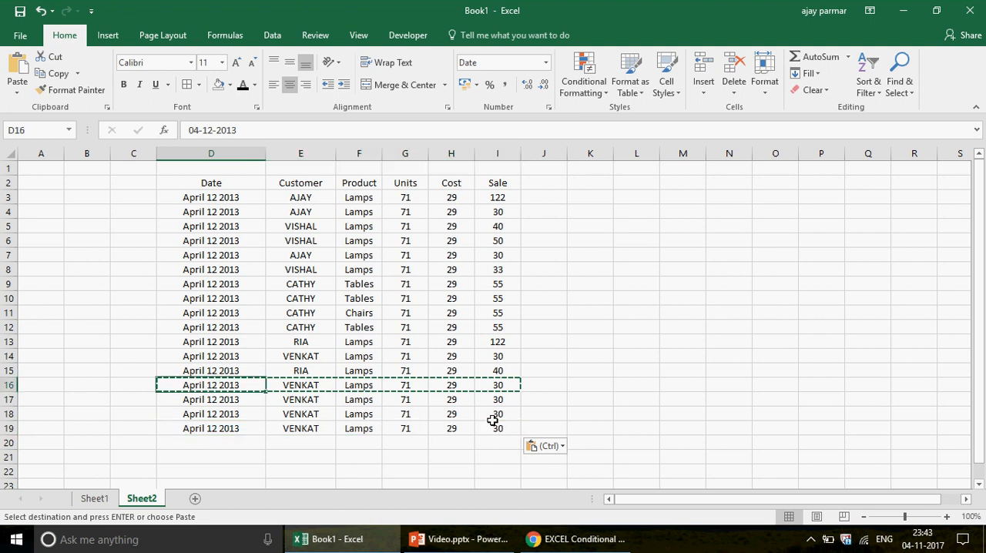
left_click(493, 420, "shift")
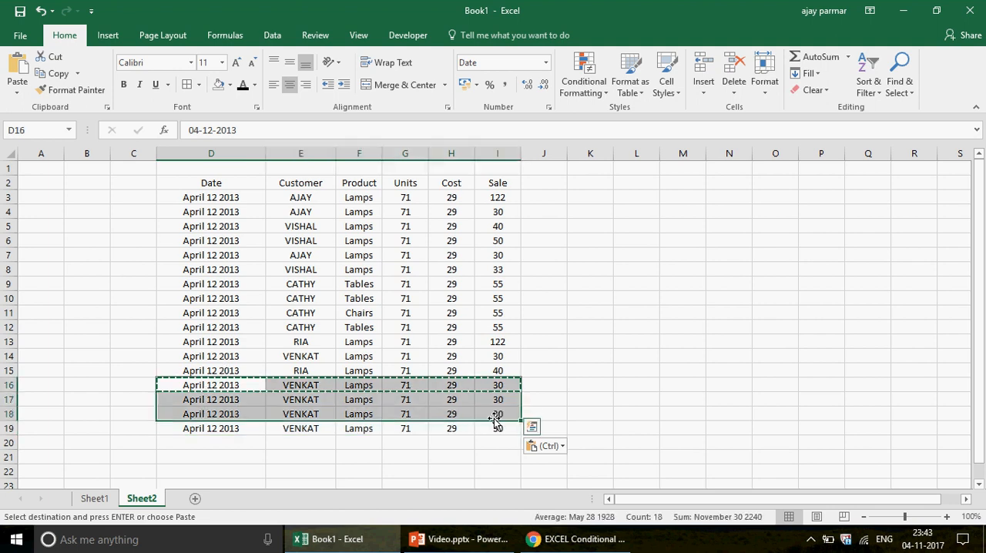
left_click(518, 428)
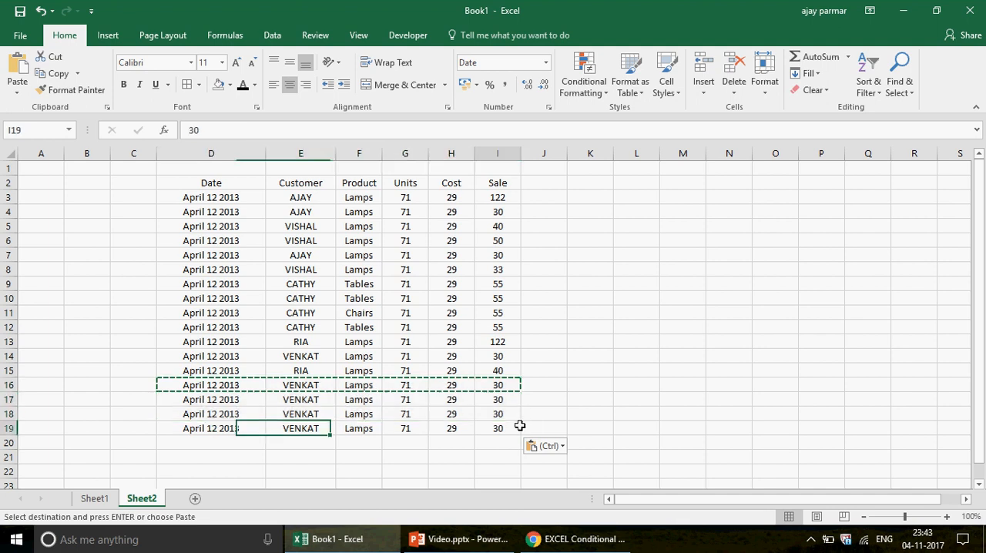
left_click(95, 499)
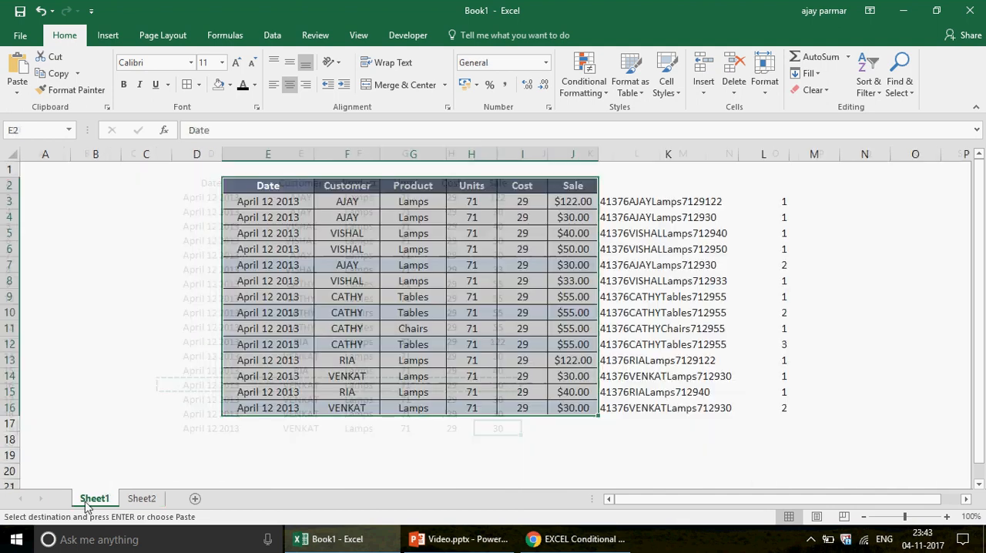
left_click(284, 396)
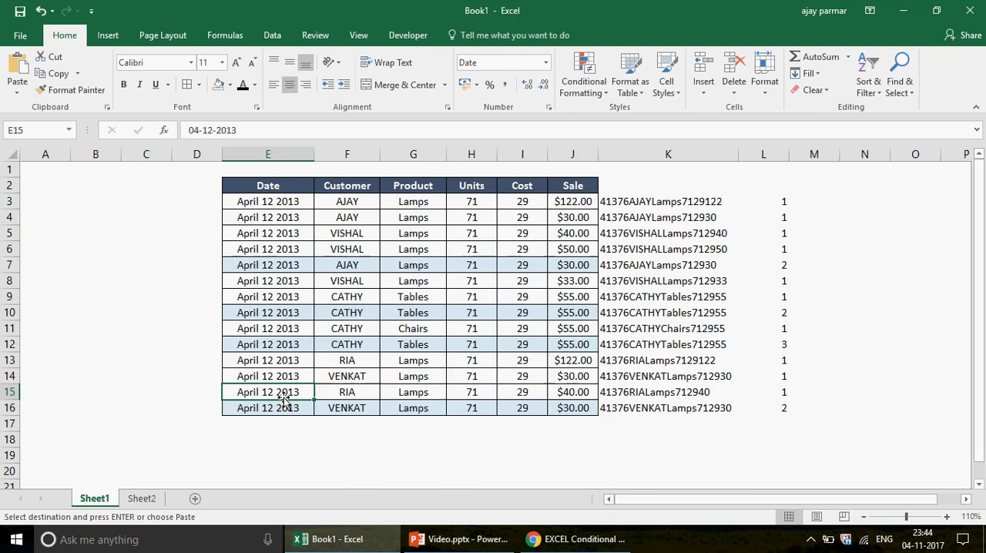
left_click(141, 498)
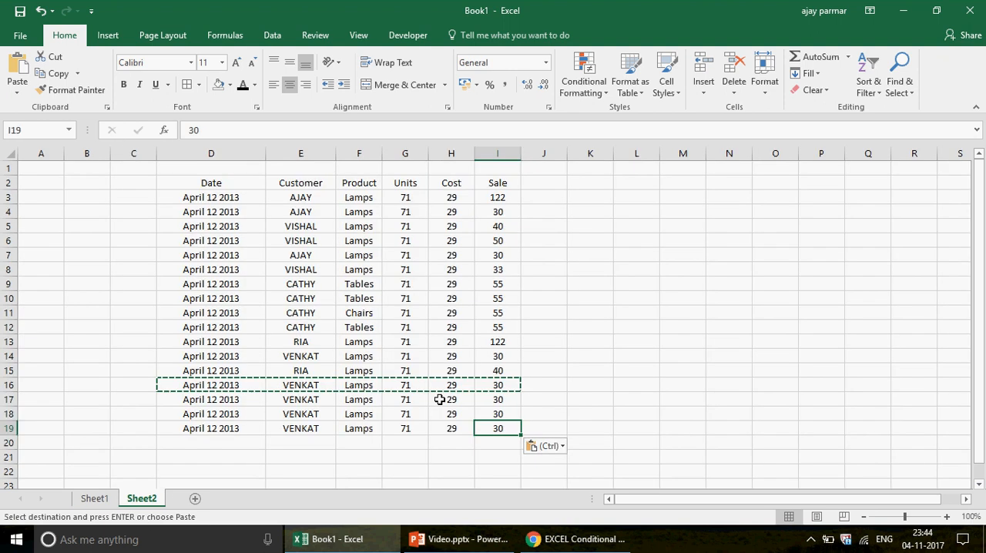
Apply borders around all cells of the extended table D2:I19
left_click(228, 182)
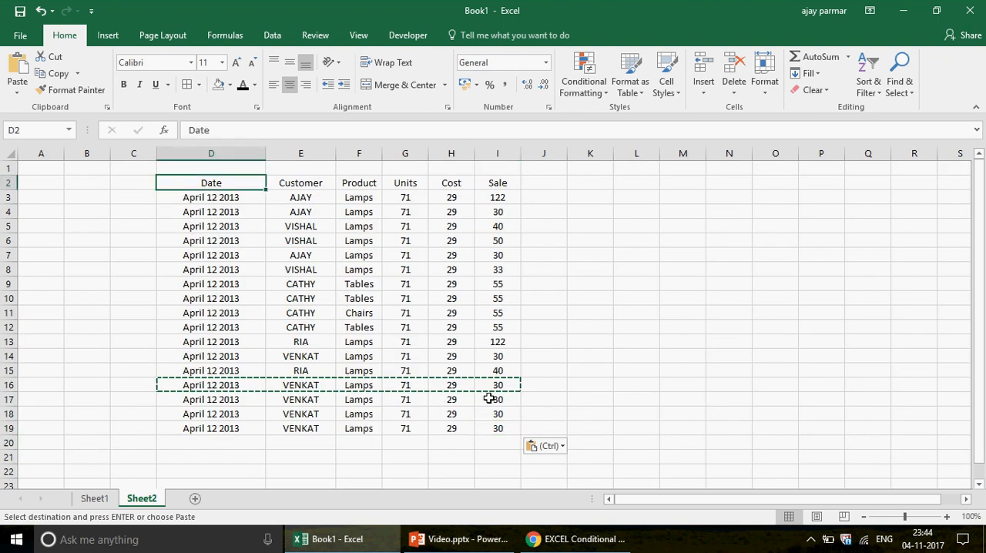
left_click(499, 433, "shift")
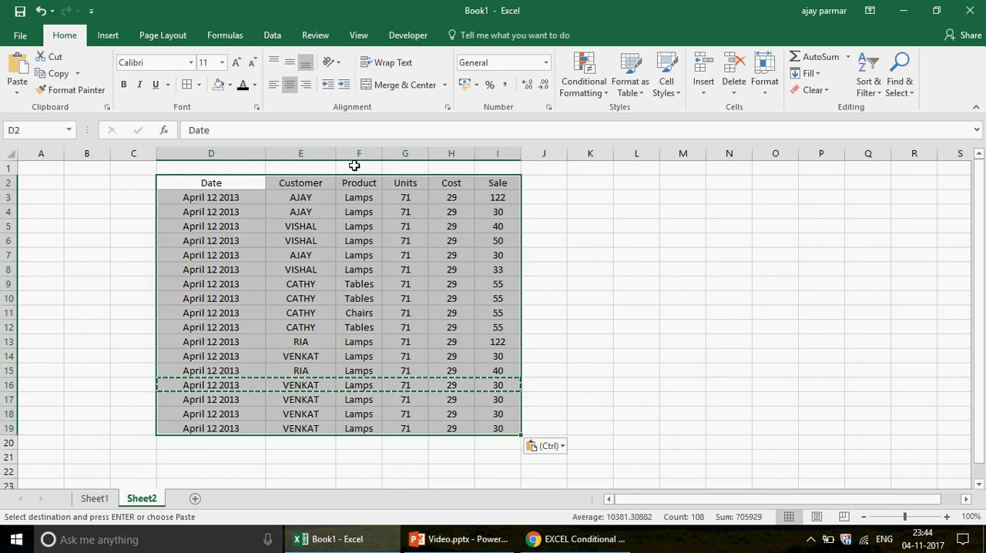
left_click(188, 84)
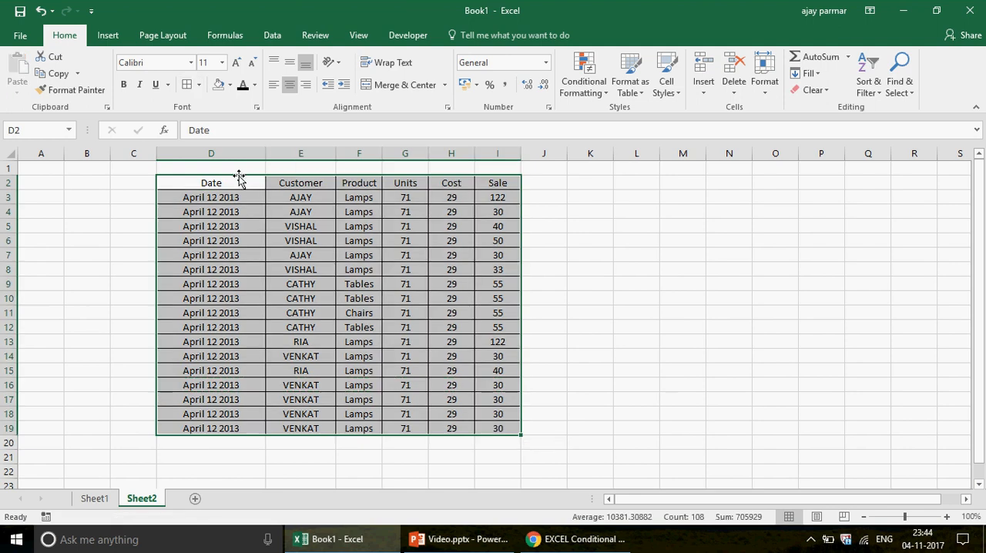
Make the header row D2:I2 of the table bold
left_click(237, 183)
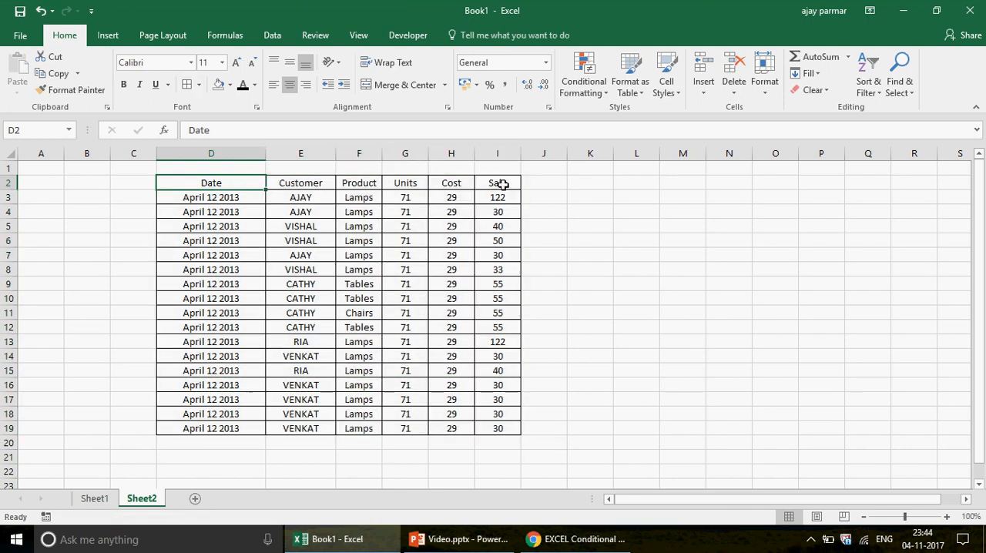
left_click(502, 184, "shift")
key("ctrl+b")
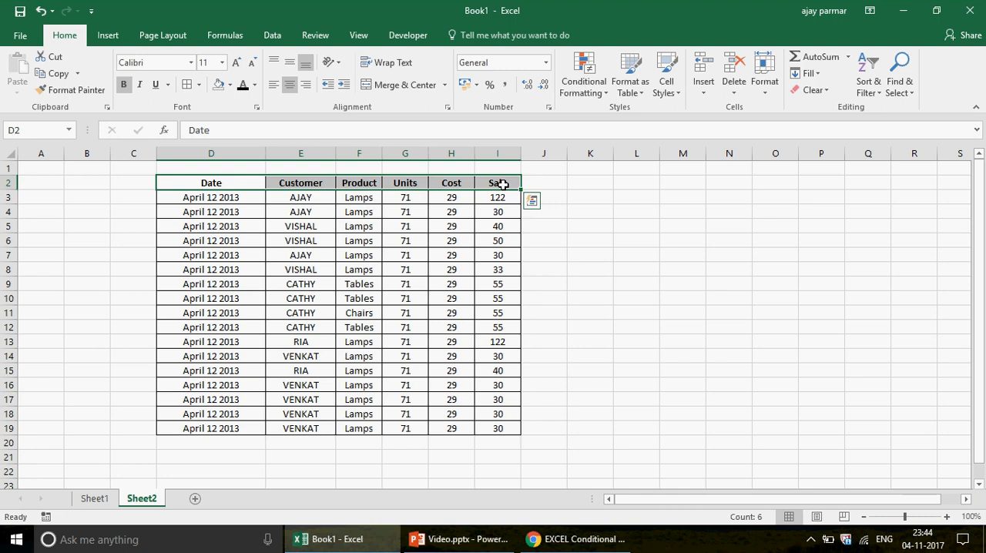
Enter =D3&E3&F3&G3&H3&I3 in J3 to join all fields of the first record
left_click(552, 196)
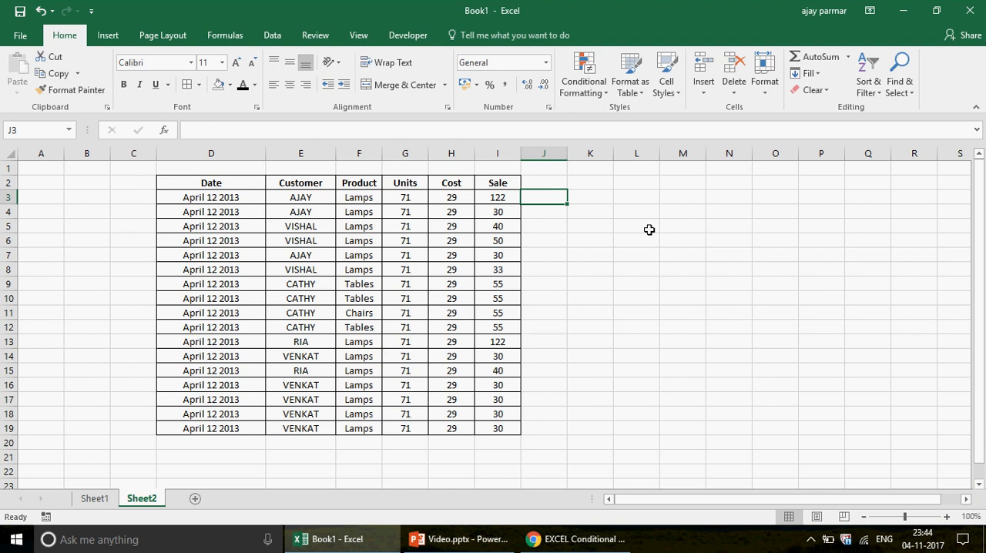
type("=")
key("Left")
key("Left")
key("Left")
key("Left")
key("Left")
key("Left")
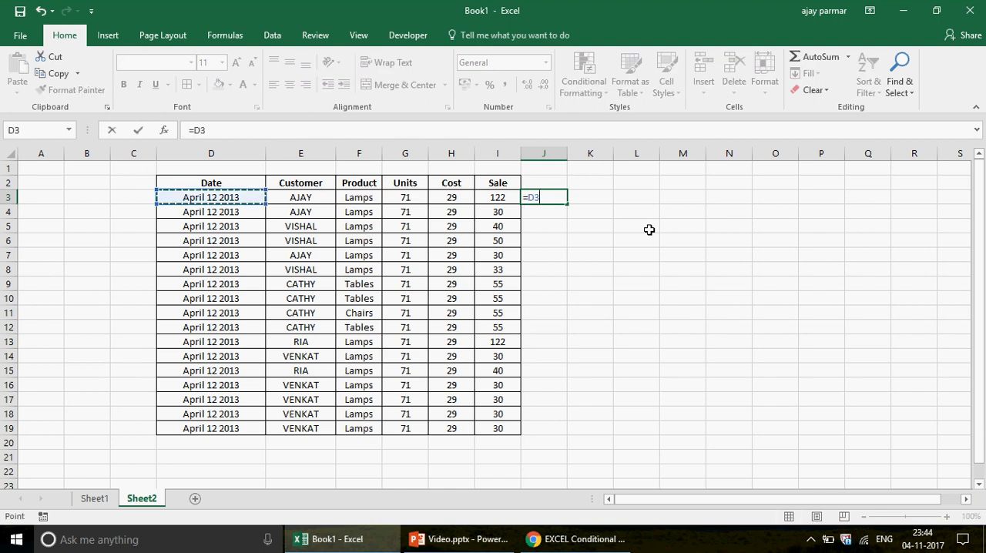
type("&")
key("Left")
key("Left")
key("Left")
key("Left")
key("Left")
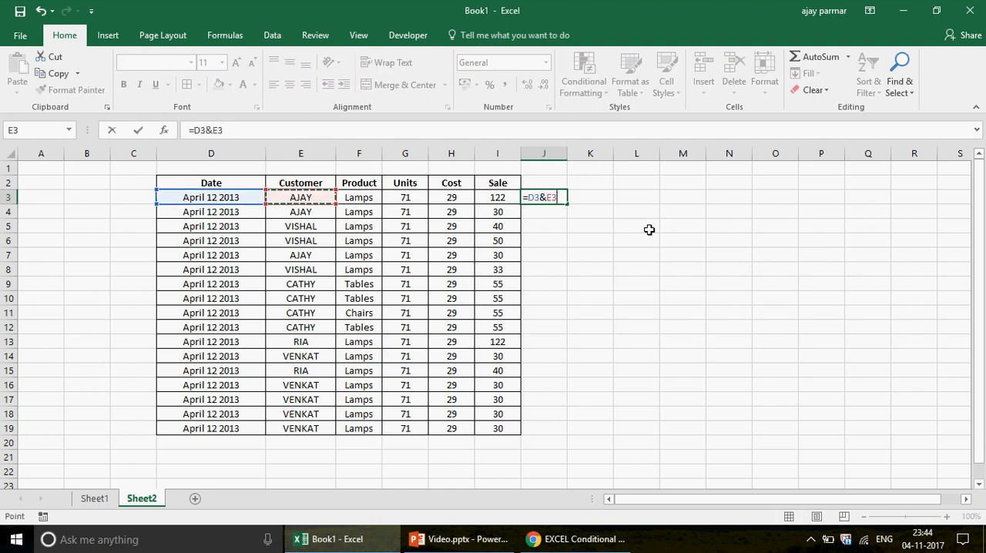
type("&")
key("Left")
key("Left")
key("Left")
key("Left")
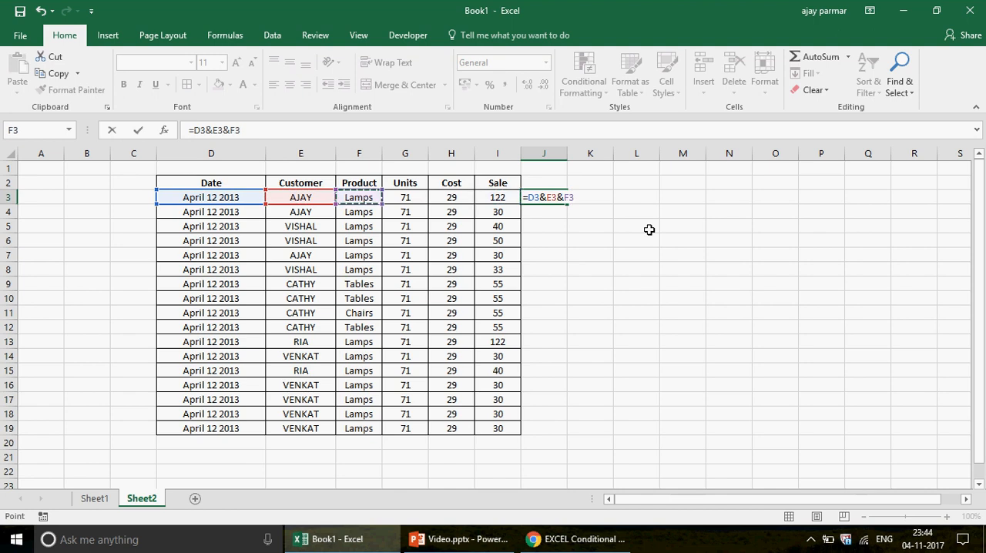
type("&")
key("Left")
key("Left")
key("Left")
type("&")
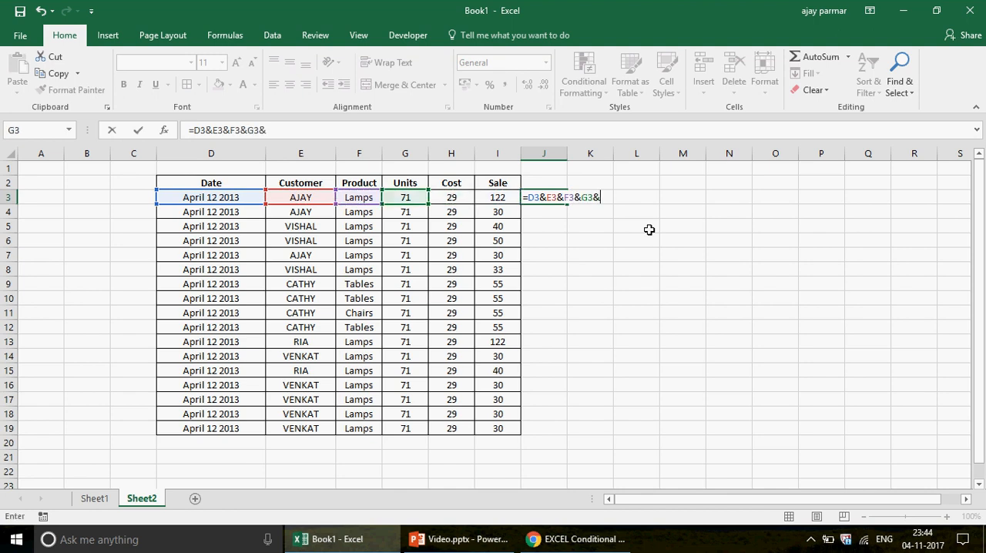
key("Left")
key("Left")
type("&H3")
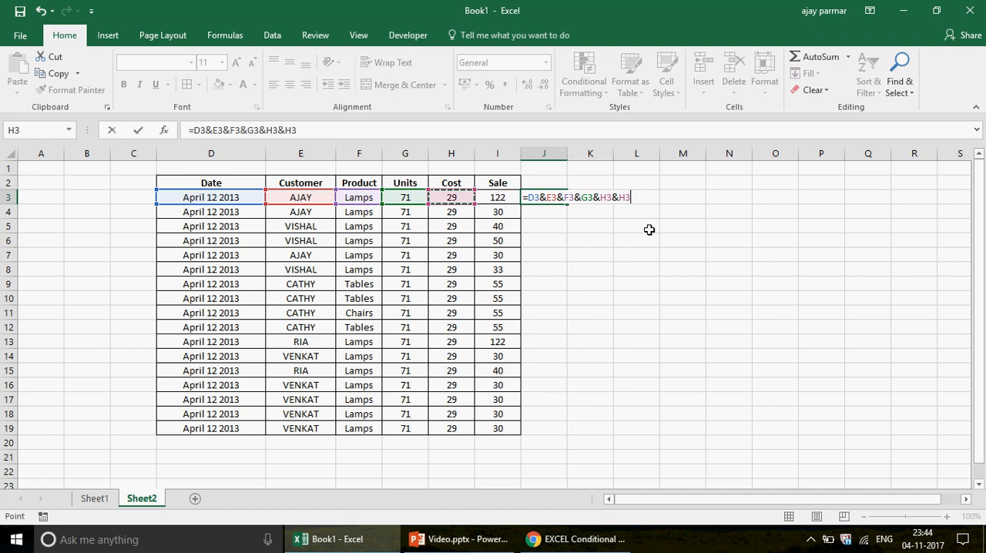
key("BackSpace")
key("BackSpace")
type("I3")
key("Return")
key("Up")
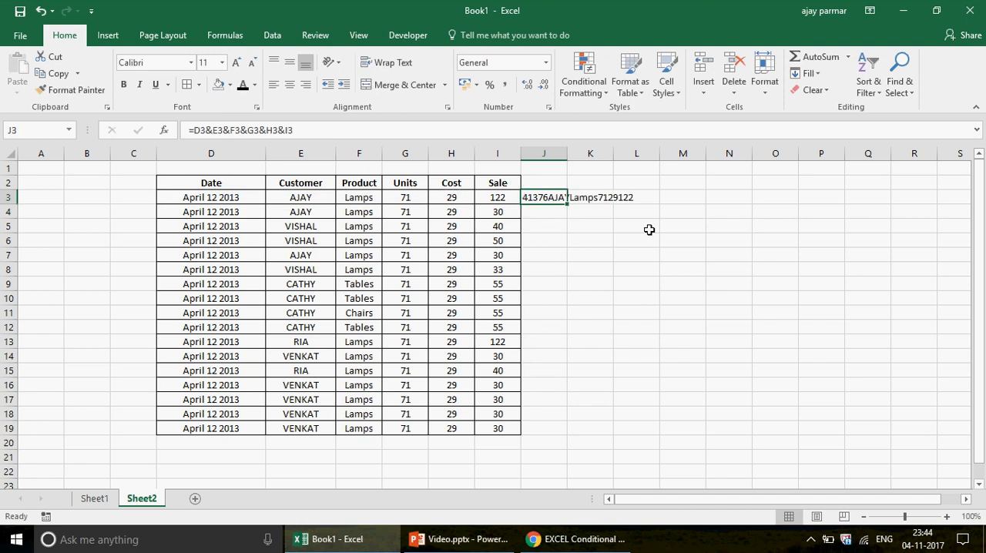
Fill the joining formula from J3 down to J19, and widen columns J and K
double_click(568, 206)
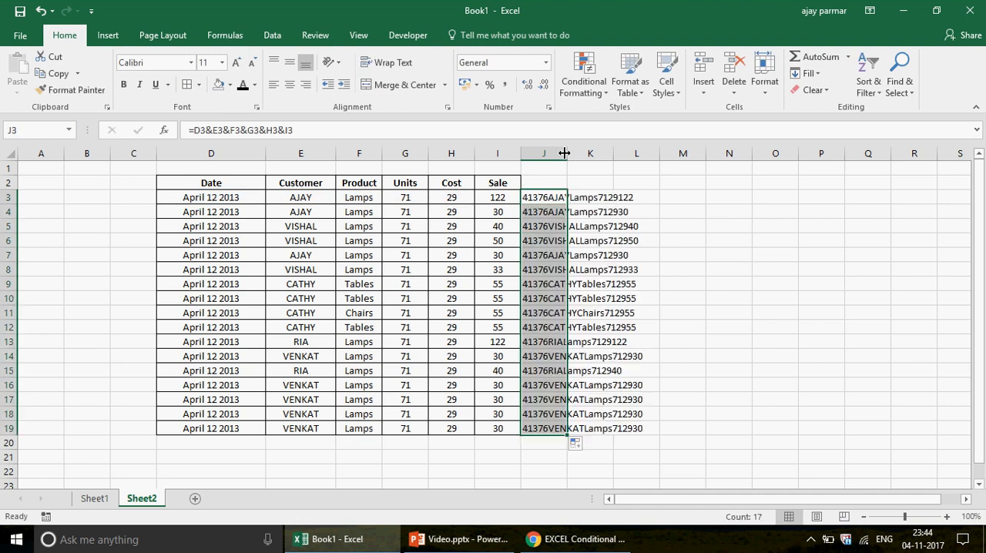
double_click(566, 153)
left_click(682, 202)
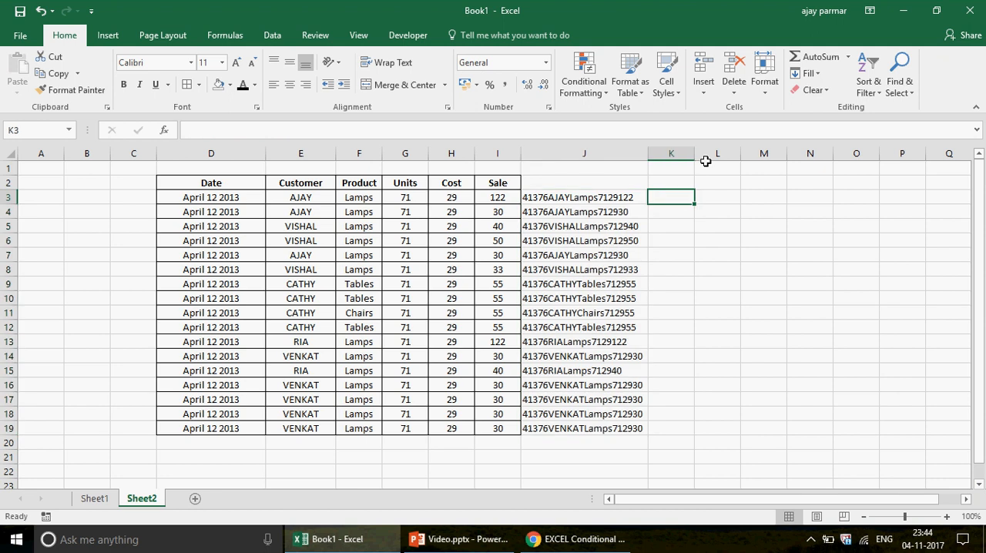
left_click_drag(705, 161, 753, 164)
left_click(742, 207)
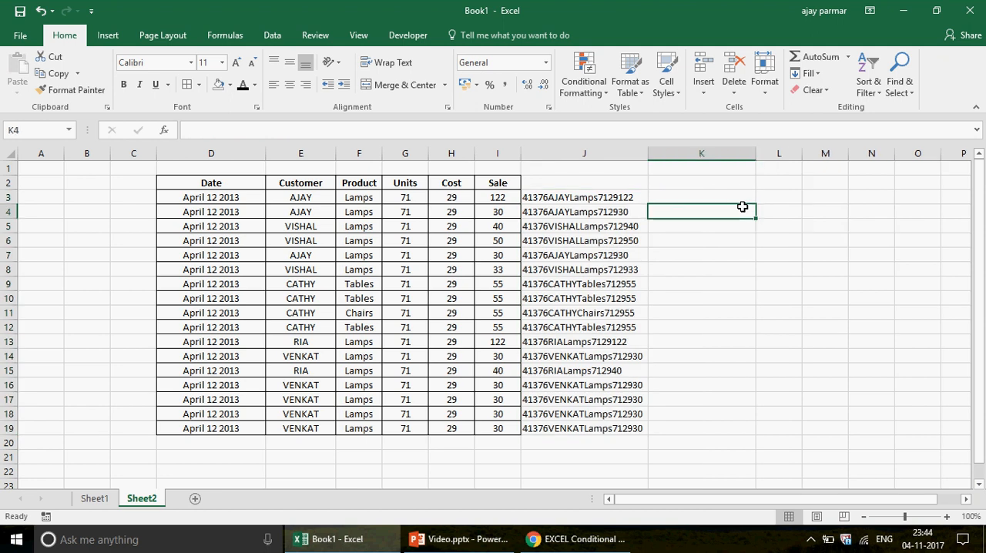
Enter =COUNTIF(J3:J3,J20) in K3 beside the first joined record
left_click(708, 194)
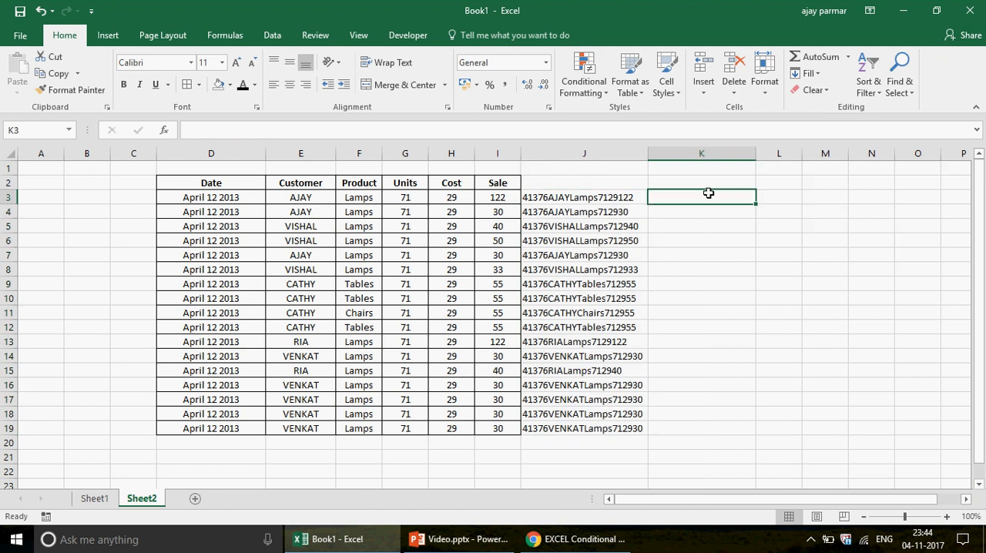
type("=co")
type("u")
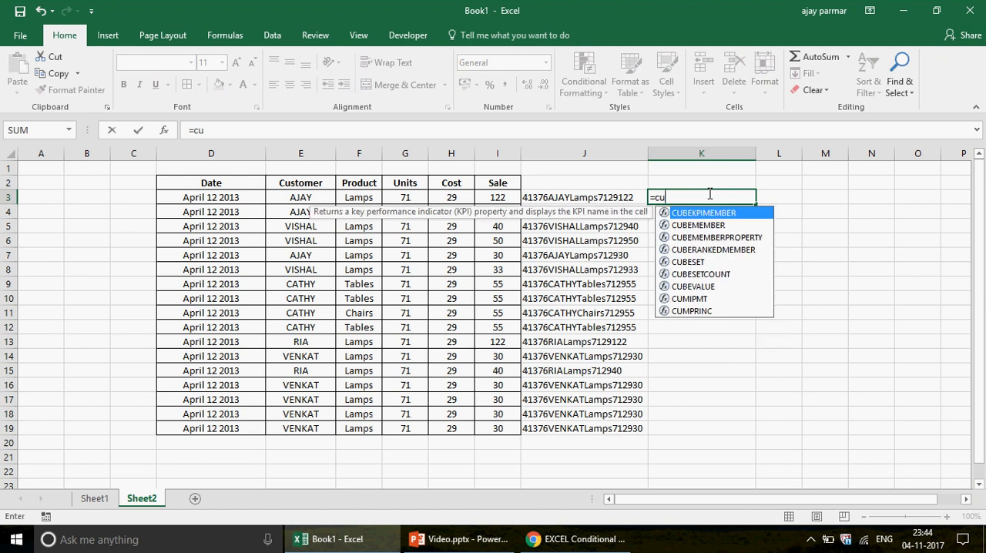
type("ntif(")
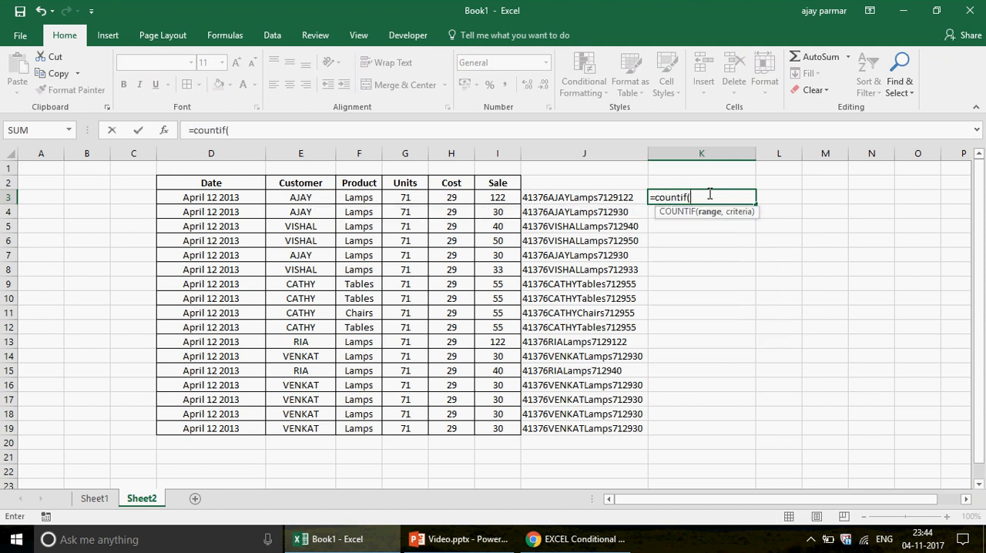
left_click(580, 198)
left_click(580, 198)
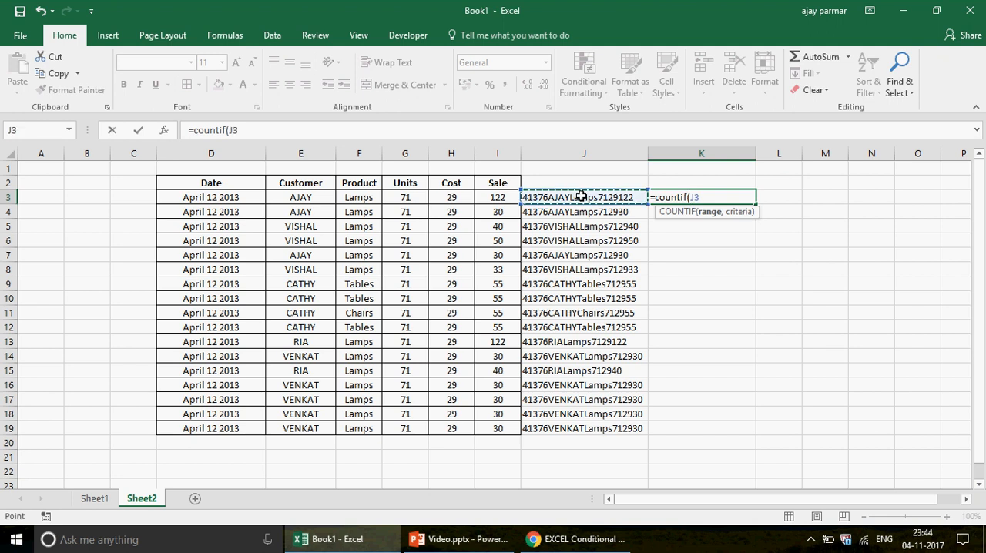
key("F8")
type(",")
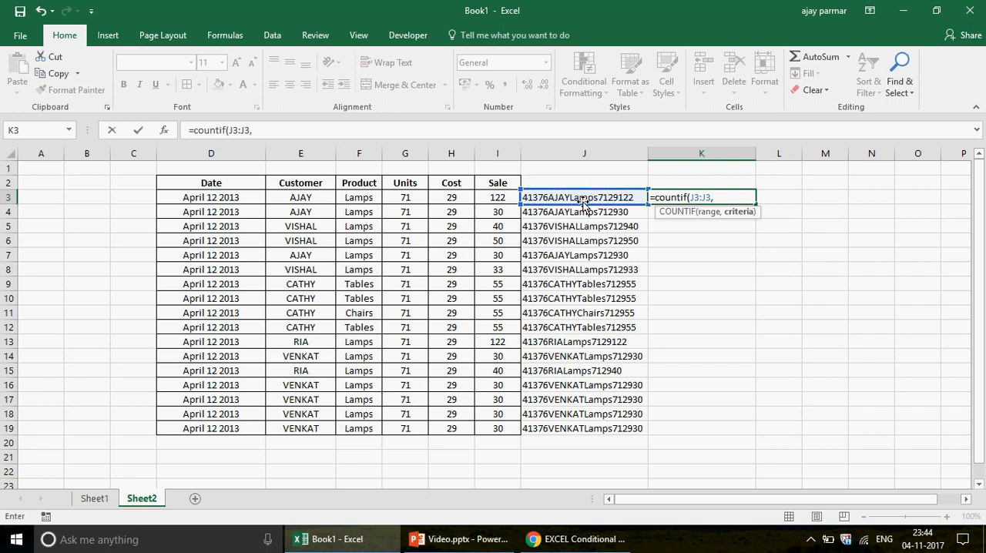
left_click(586, 199)
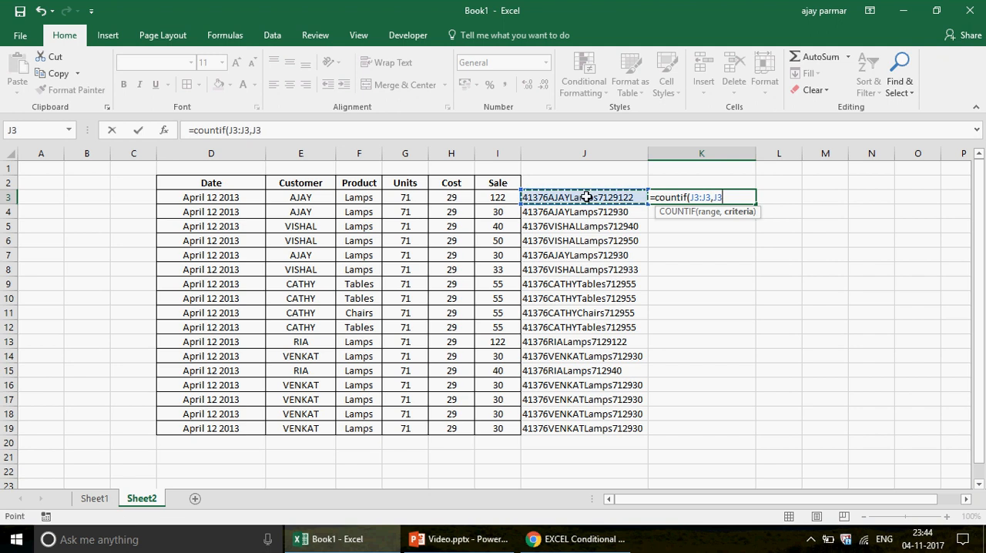
key("BackSpace")
type("20")
key("Return")
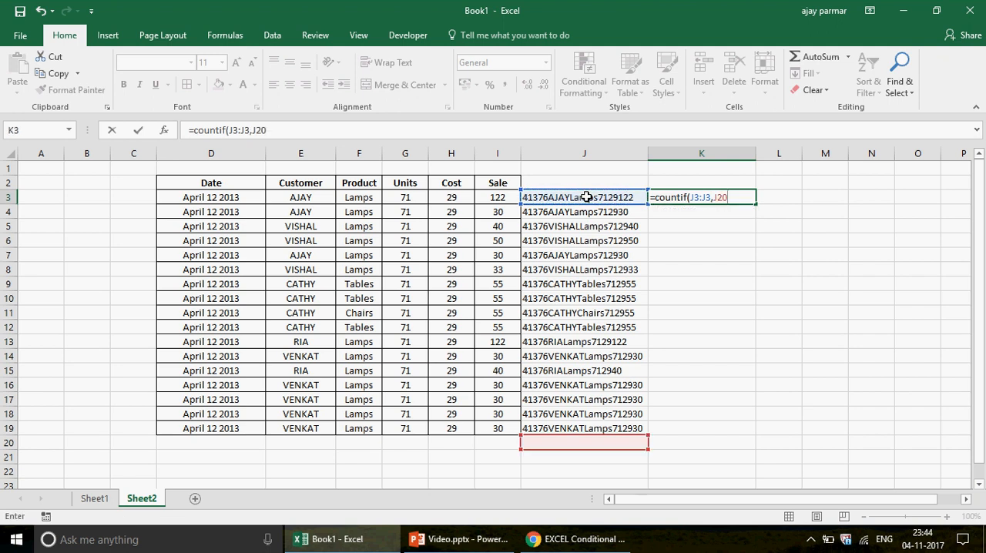
Change the criteria of the COUNTIF formula in K3 to J3
left_click(587, 197)
left_click(658, 197)
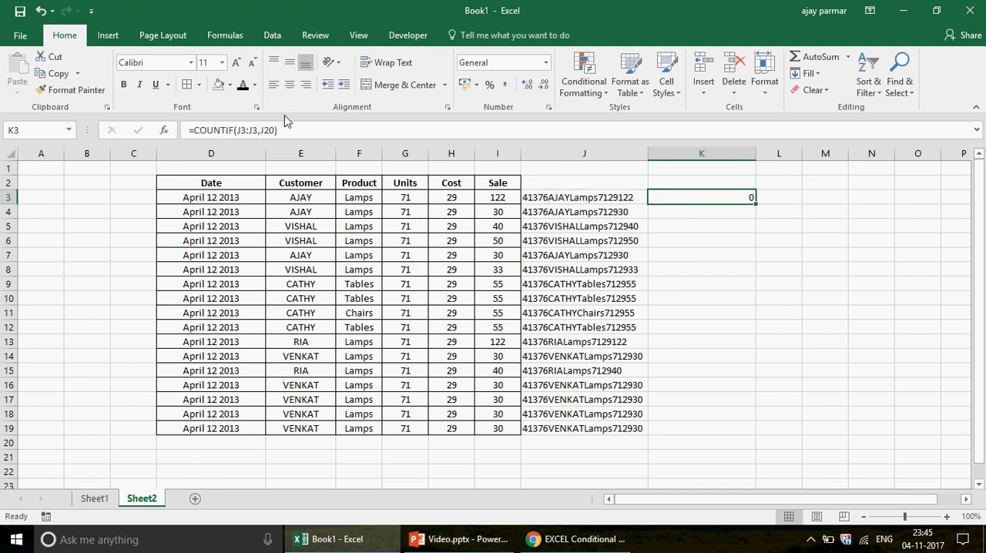
left_click(277, 130)
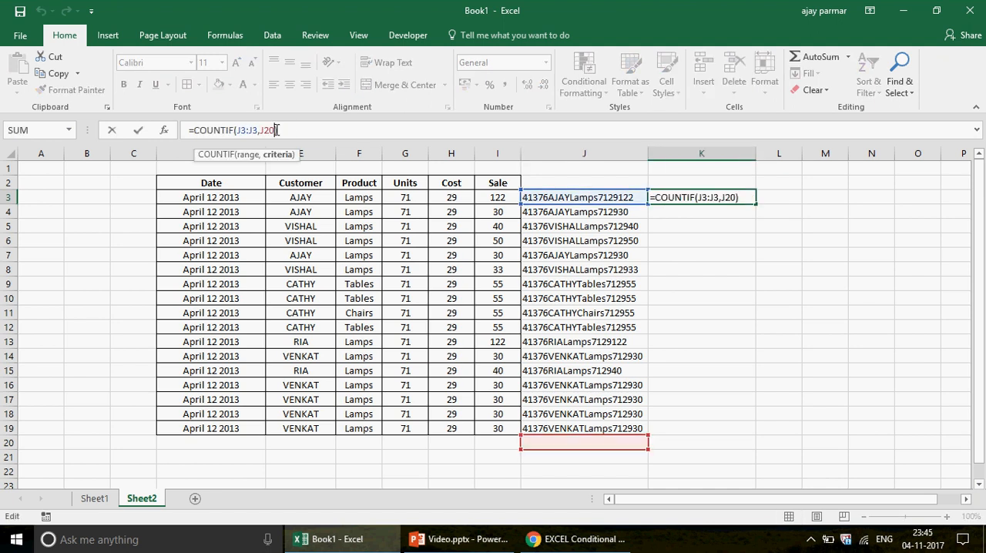
key("BackSpace")
key("BackSpace")
type("3")
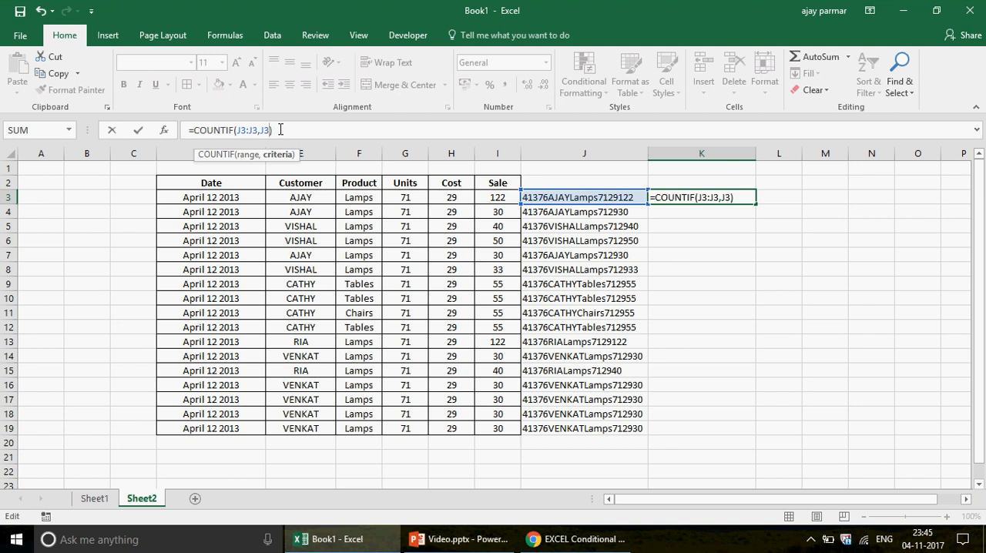
key("Return")
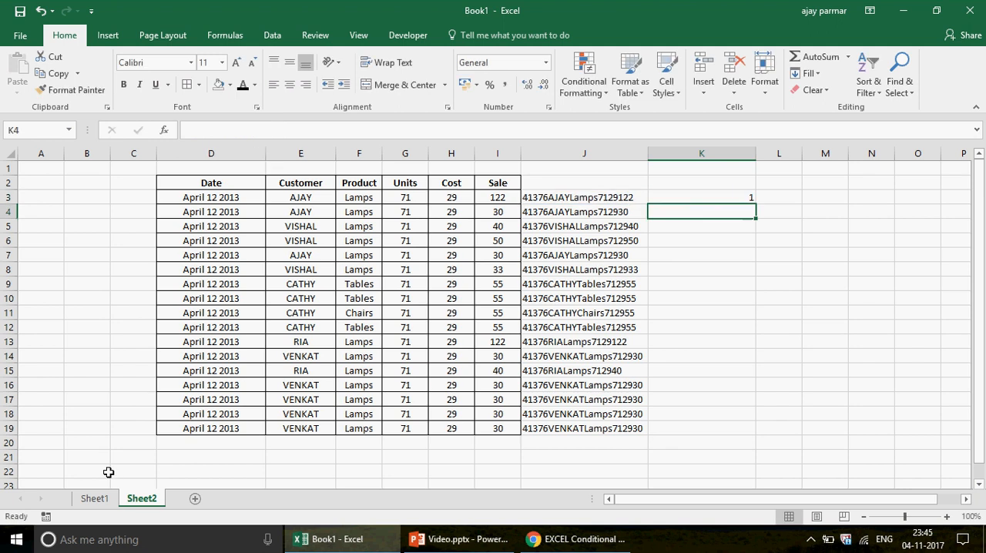
Review the running COUNTIF formulas in L3, L9, L10 and L12 on Sheet1, and return to Sheet2
left_click(93, 498)
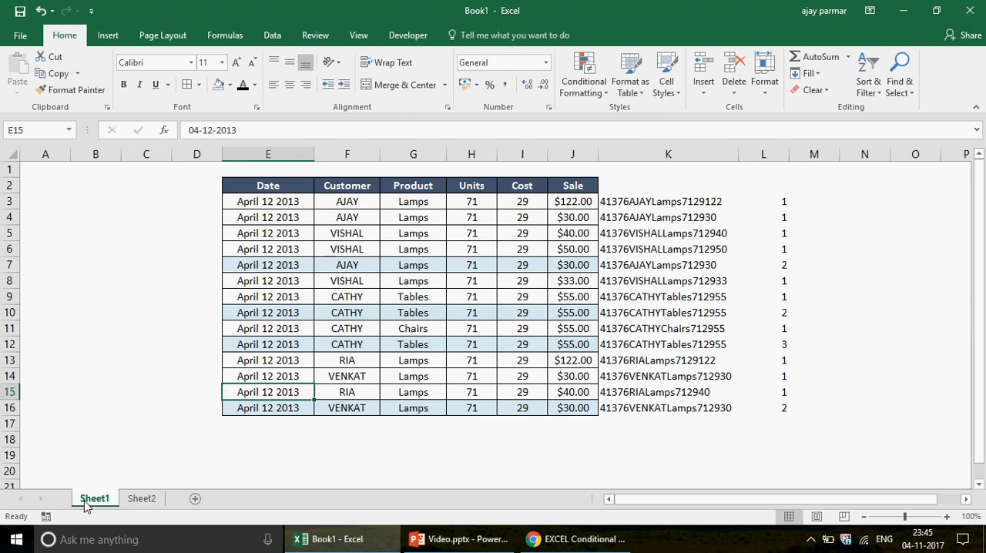
left_click(777, 200)
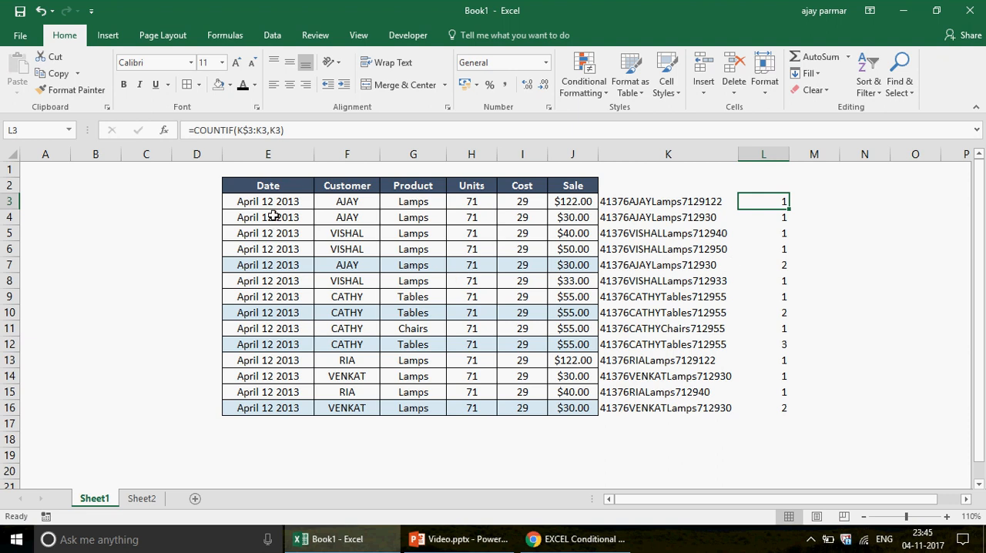
left_click(783, 297)
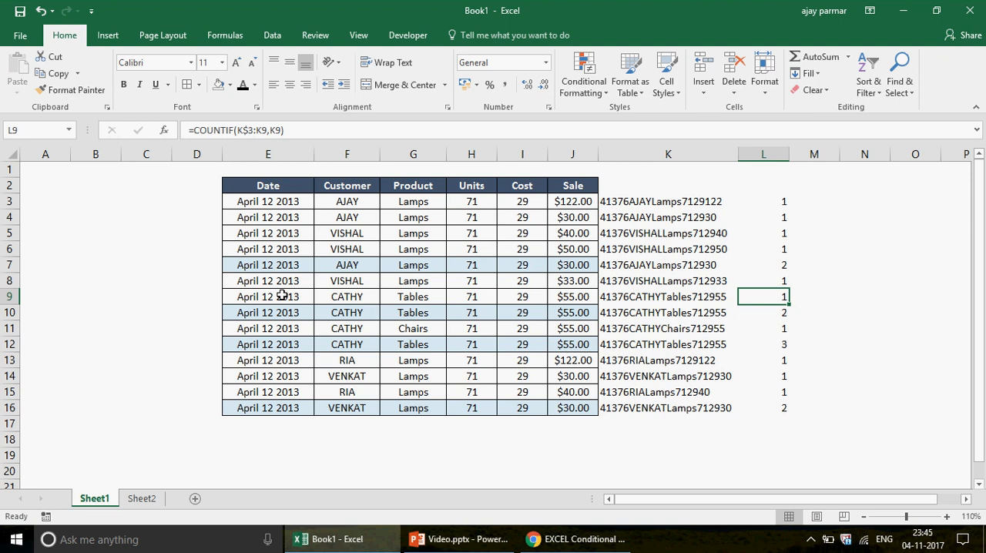
left_click(780, 309)
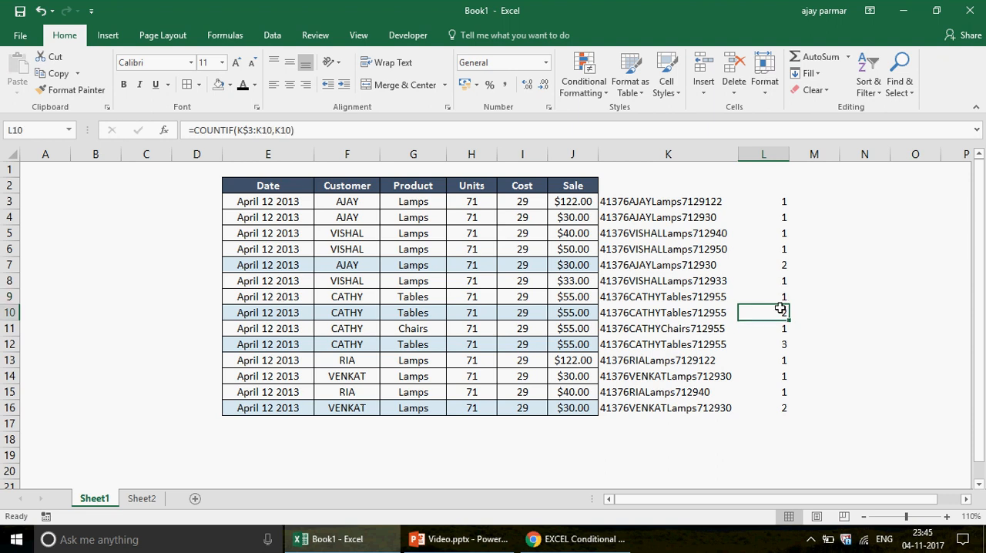
left_click(783, 341)
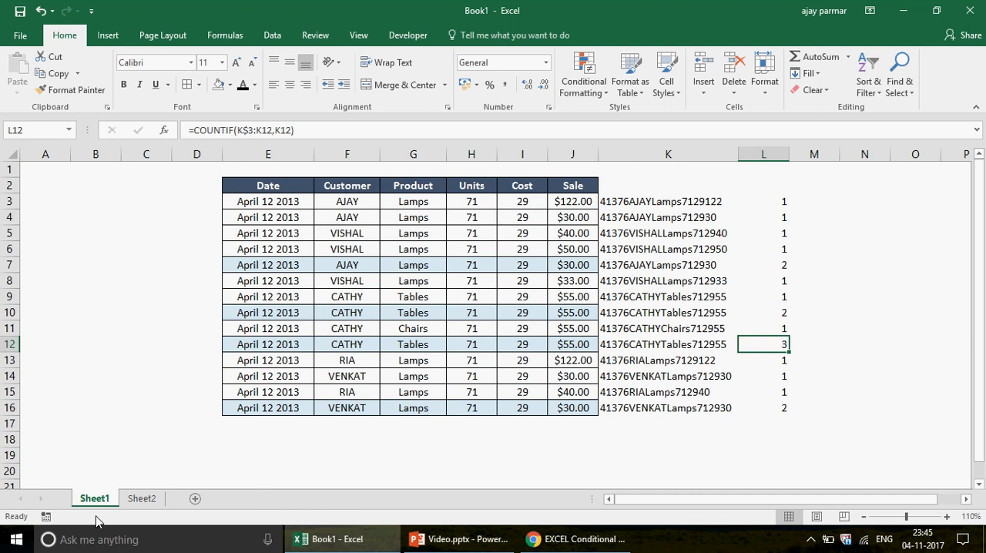
left_click(142, 498)
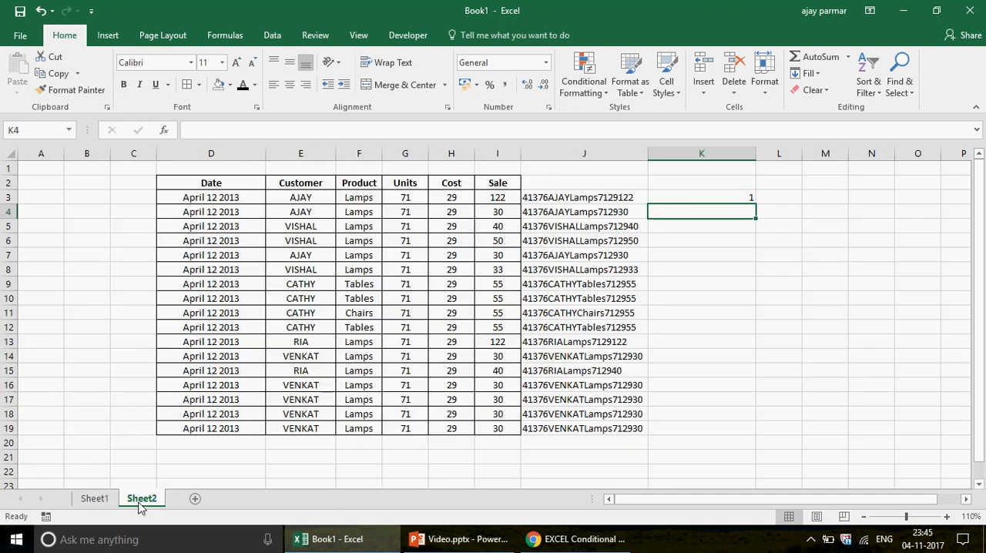
Make the end of the counting range in K3 absolute, so the formula reads =COUNTIF(J3:$J$3,J3)
left_click(737, 197)
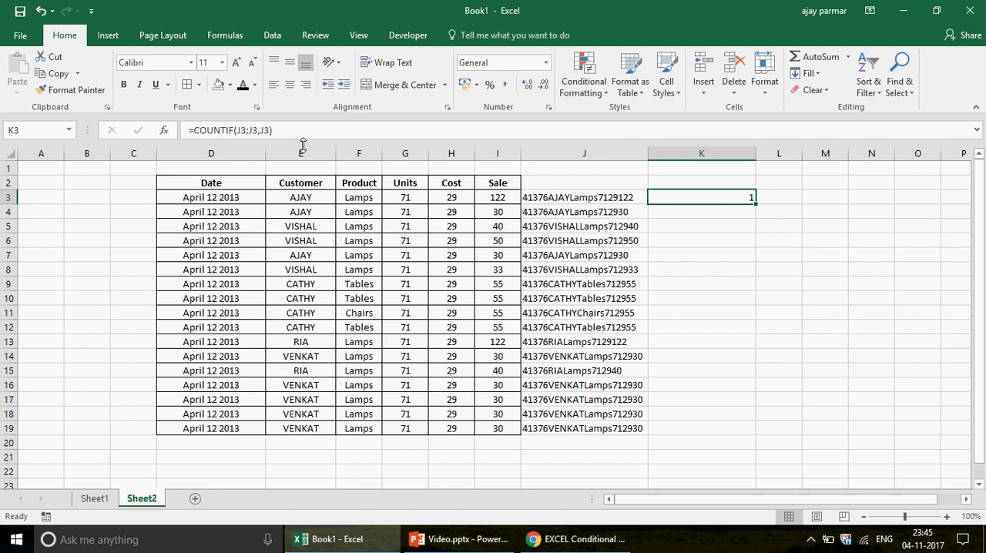
left_click(243, 131)
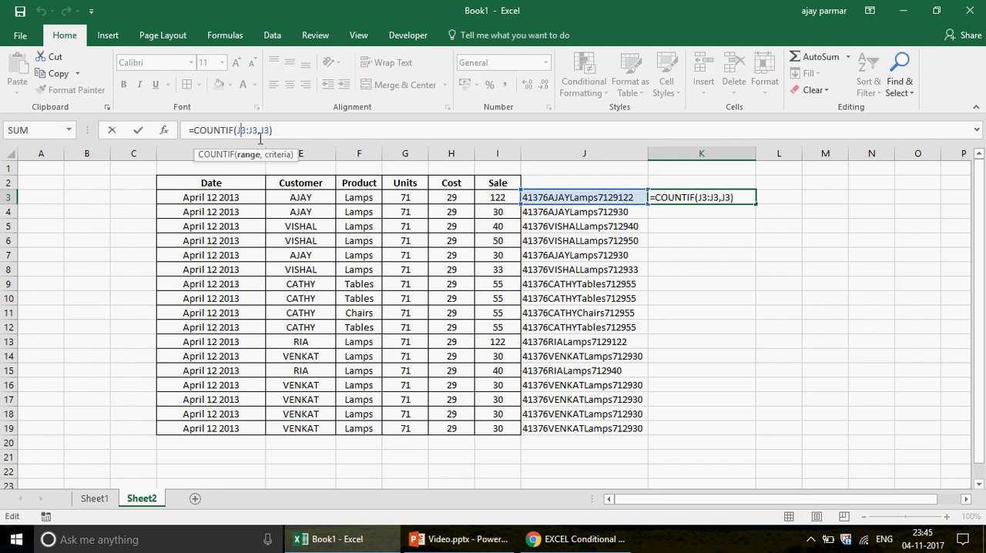
left_click(257, 130)
left_click(265, 131)
key("F4")
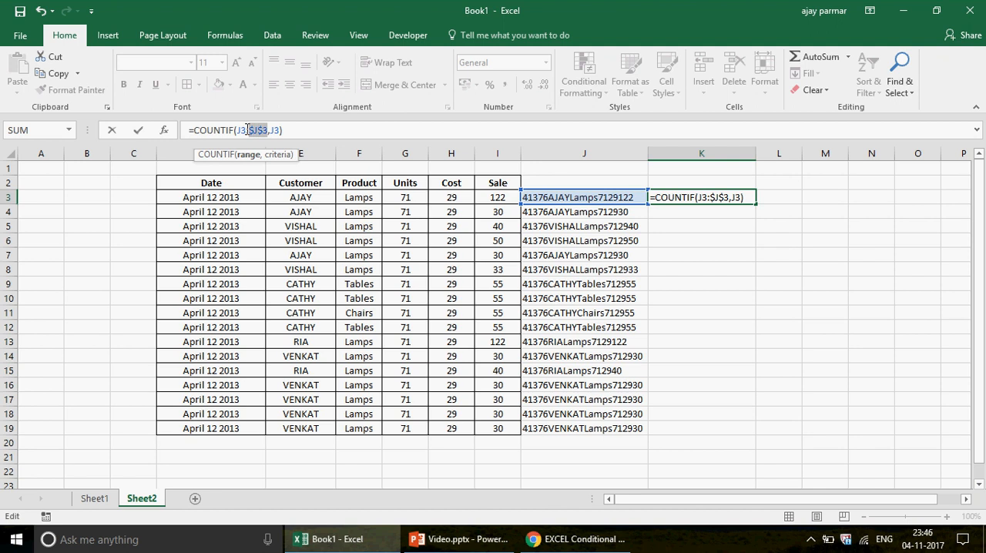
key("ctrl+Return")
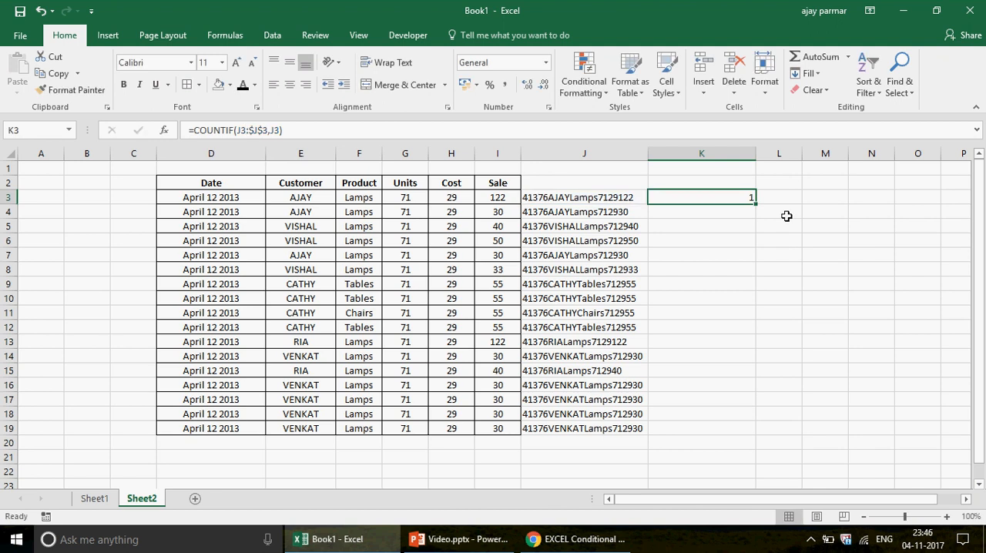
Fill the COUNTIF formula from K3 down to K19 and inspect the copied formula in K4
left_click_drag(756, 206, 751, 435)
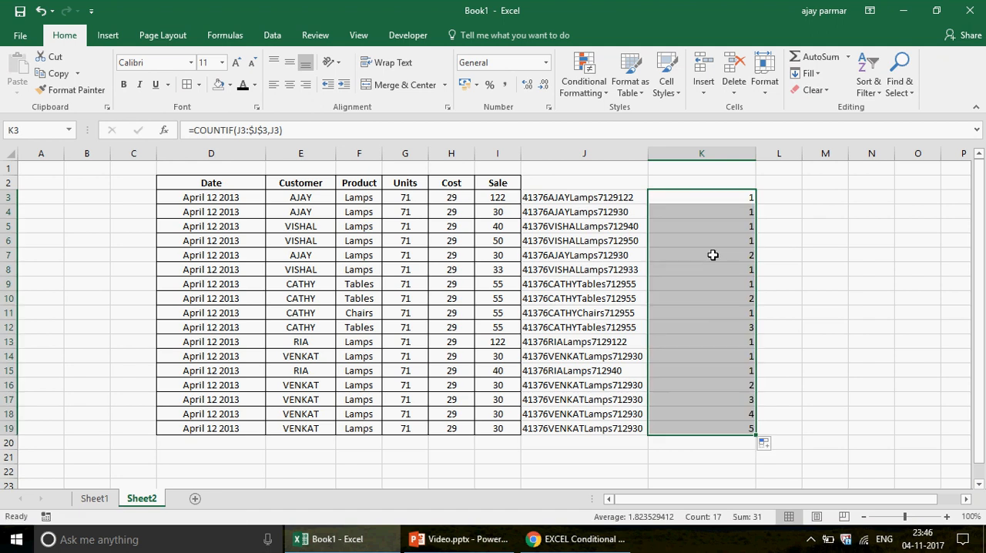
left_click(716, 201)
key("Down")
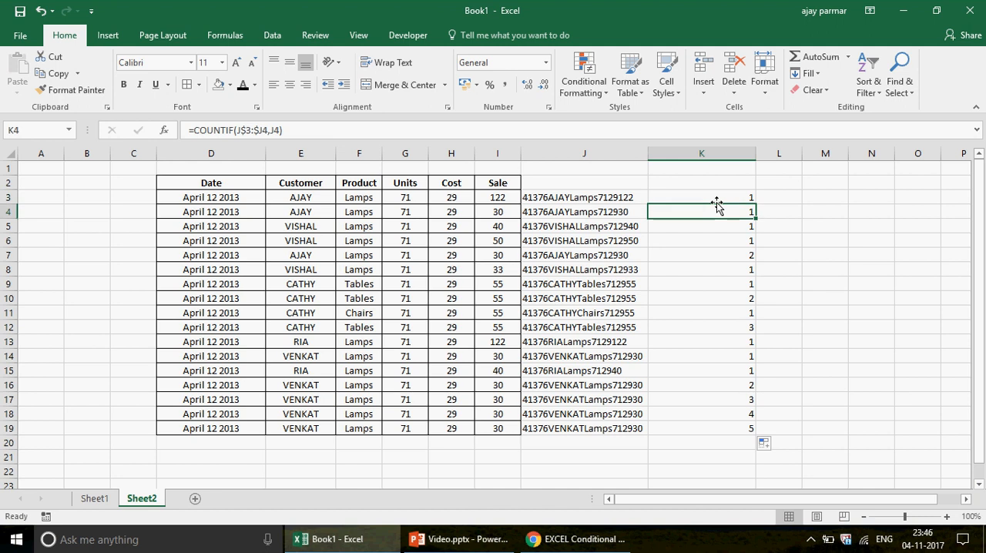
Review the copied running COUNTIF formulas in column K from K5 down to K11
key("Down")
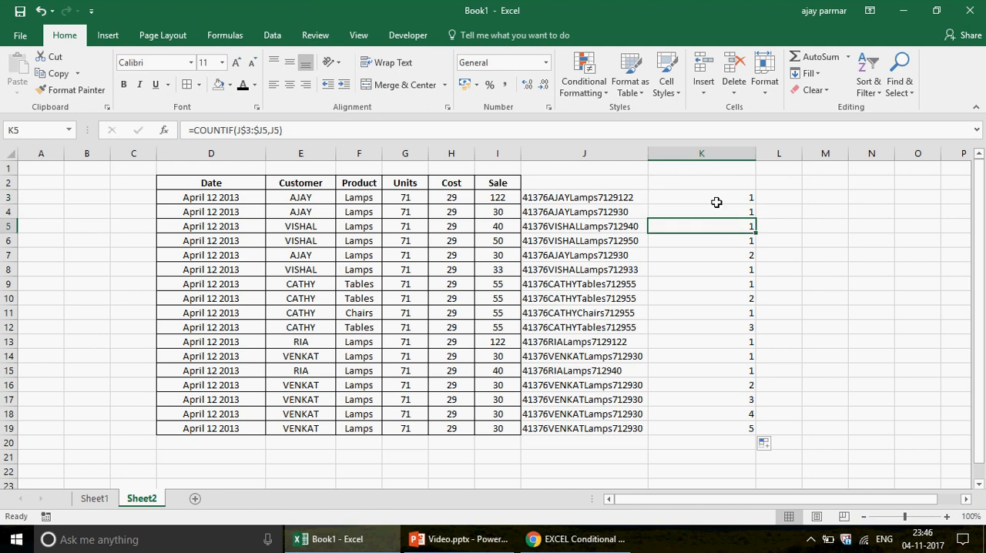
key("Down")
key("Down")
key("Down")
key("Down")
key("Down")
key("Down")
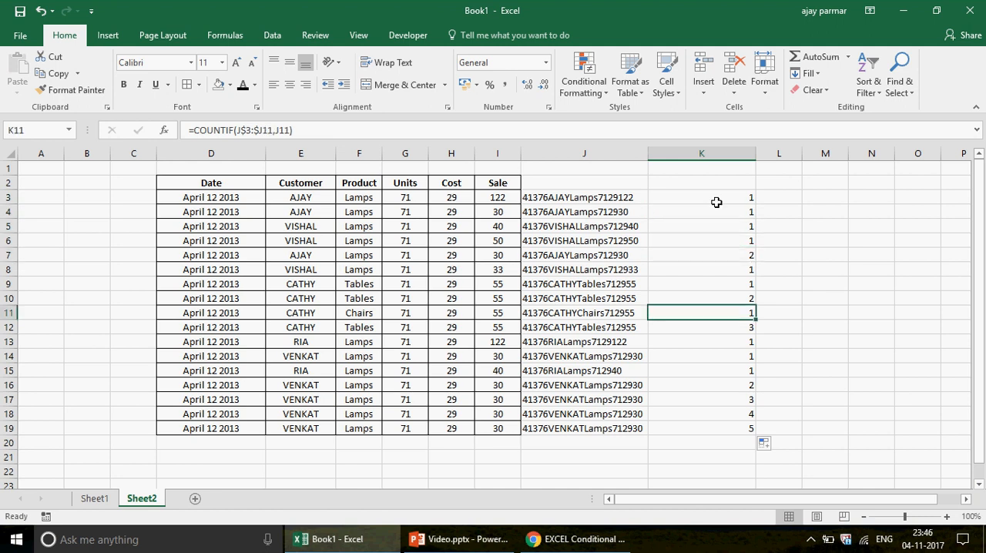
Compare the CATHY records in rows 9 to 12 of the sales table with the running count formula in K9
key("Left")
key("Left")
key("Left")
key("Left")
key("Left")
key("Left")
key("Up")
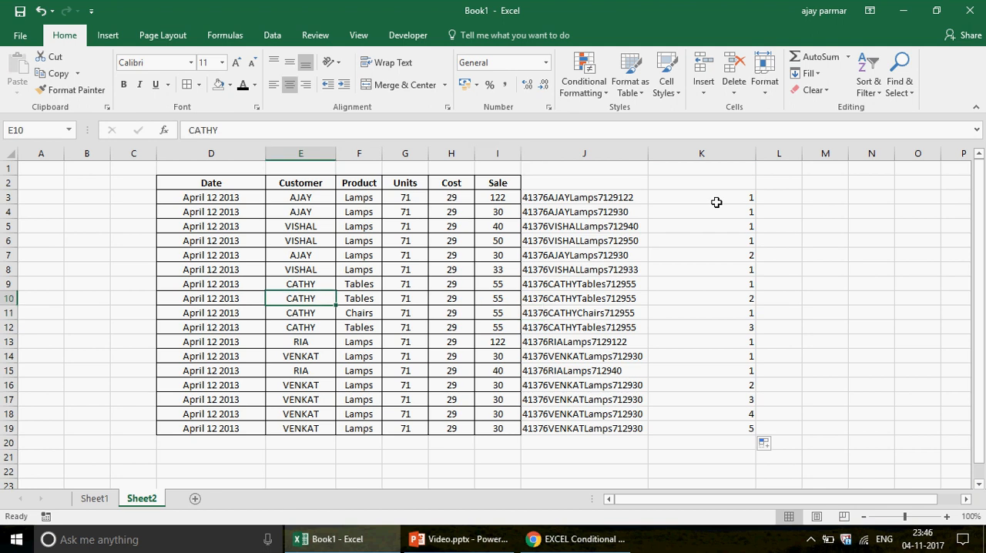
key("Left")
key("Up")
key("shift+Right")
key("shift+Right")
key("shift+Right")
key("shift+Right")
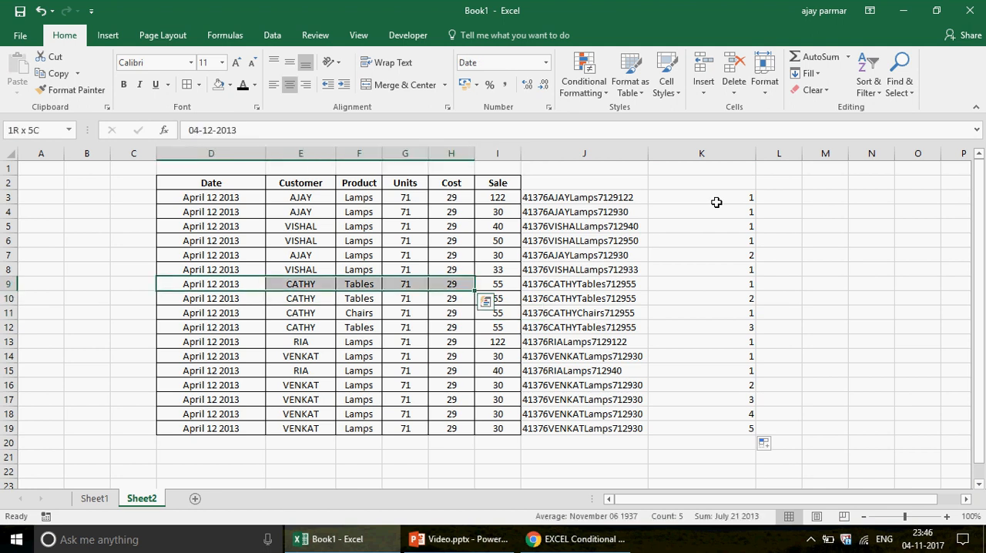
key("shift+Right")
key("shift+Down")
key("shift+Down")
key("shift+Down")
key("Right")
key("Right")
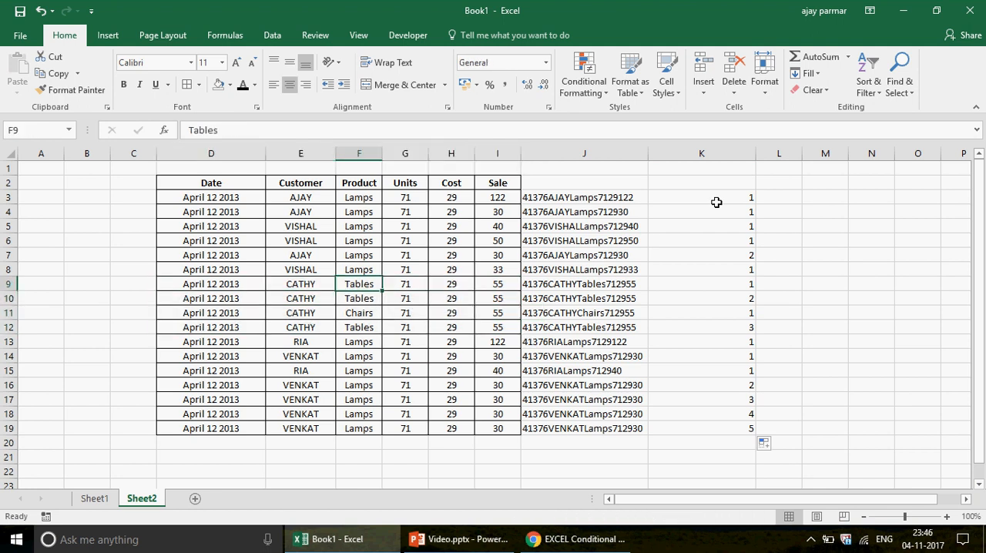
key("Right")
key("Right")
key("Right")
key("Right")
key("Right")
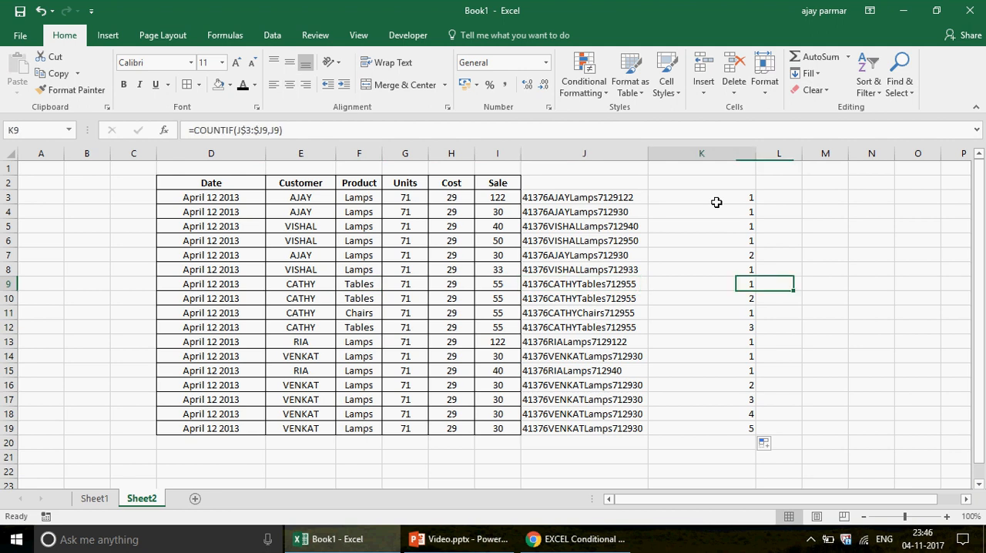
Clear the copied COUNTIF formulas from K4:K19, keeping the one in K3
left_click(717, 202)
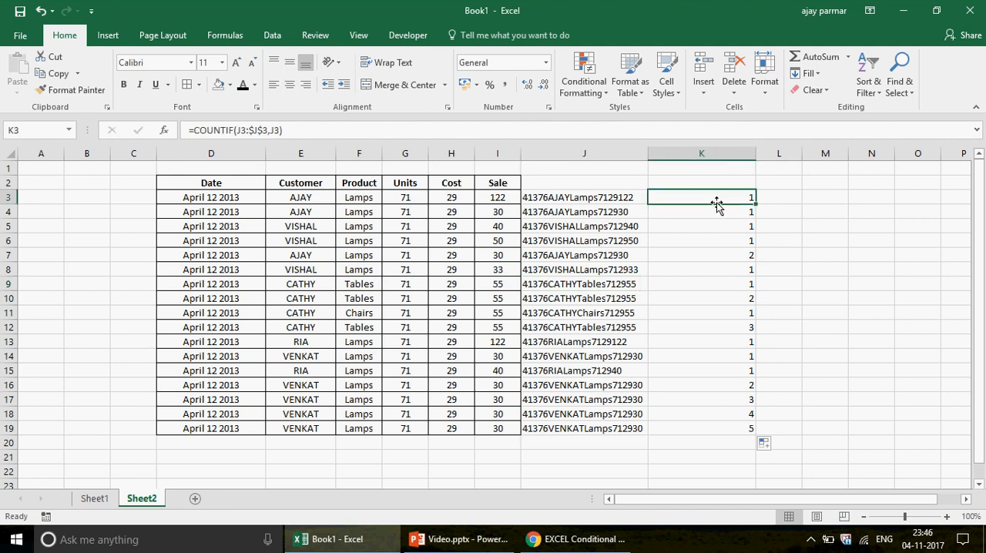
key("Down")
key("ctrl+shift+Down")
key("Delete")
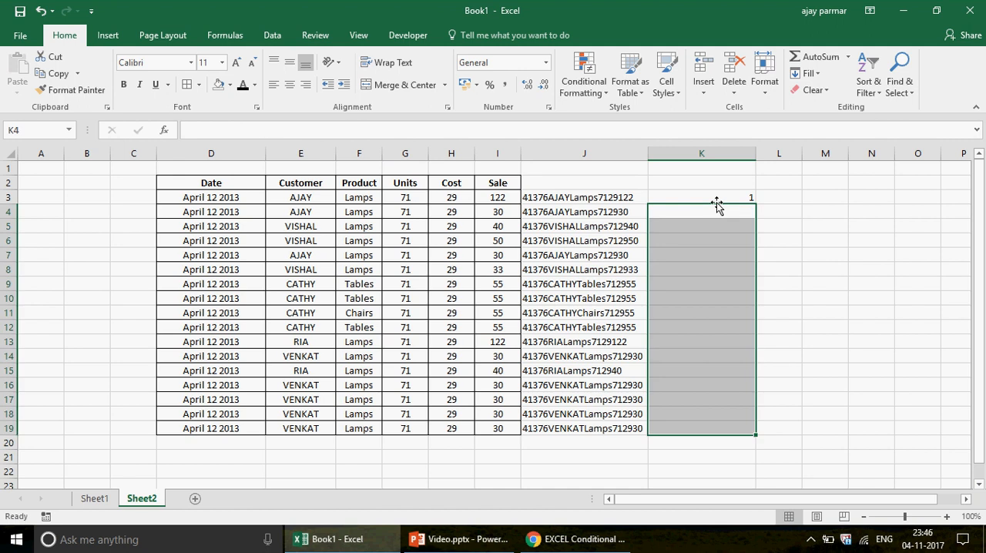
Extend the counting range in K3 to row 19, so the formula reads =COUNTIF(J3:$J$19,J3)
left_click(716, 198)
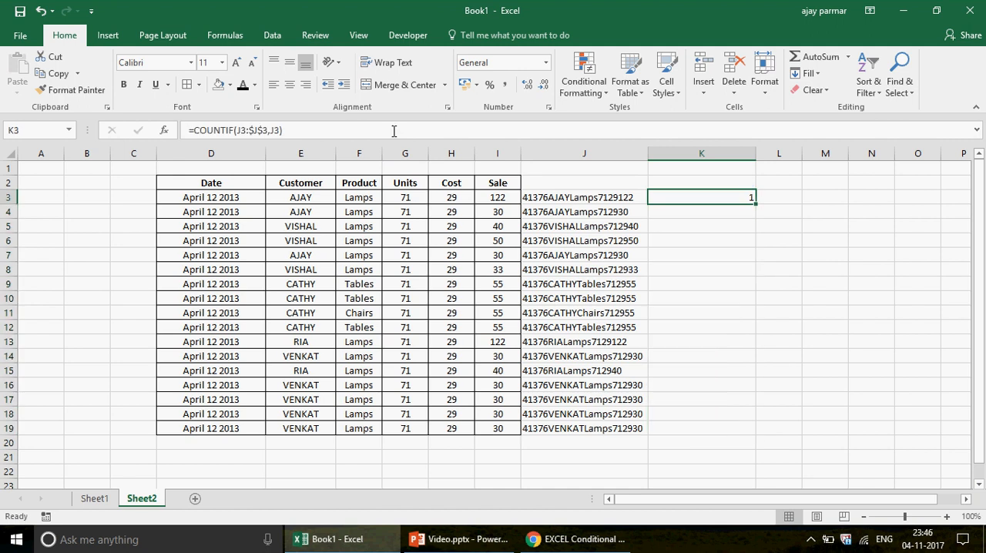
left_click(265, 131)
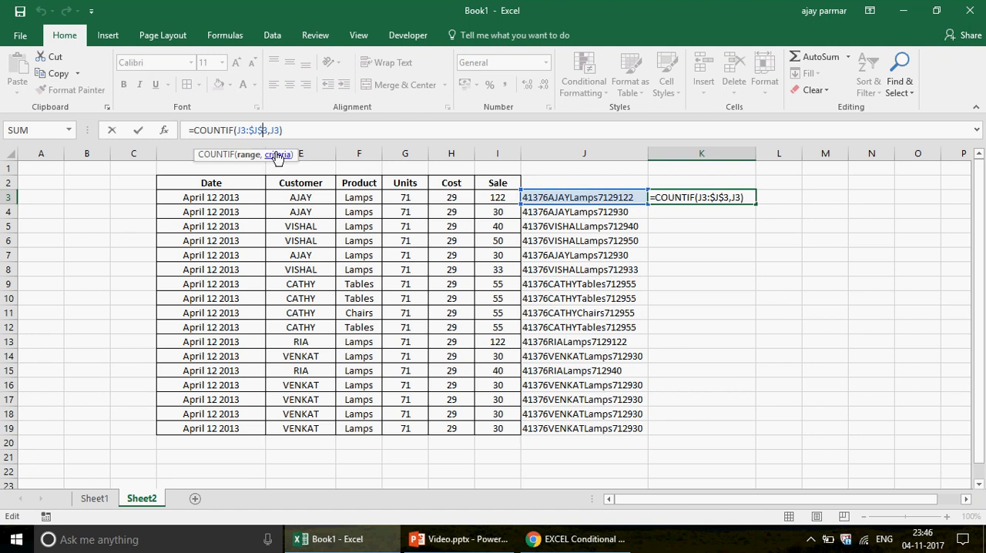
key("Delete")
type("19")
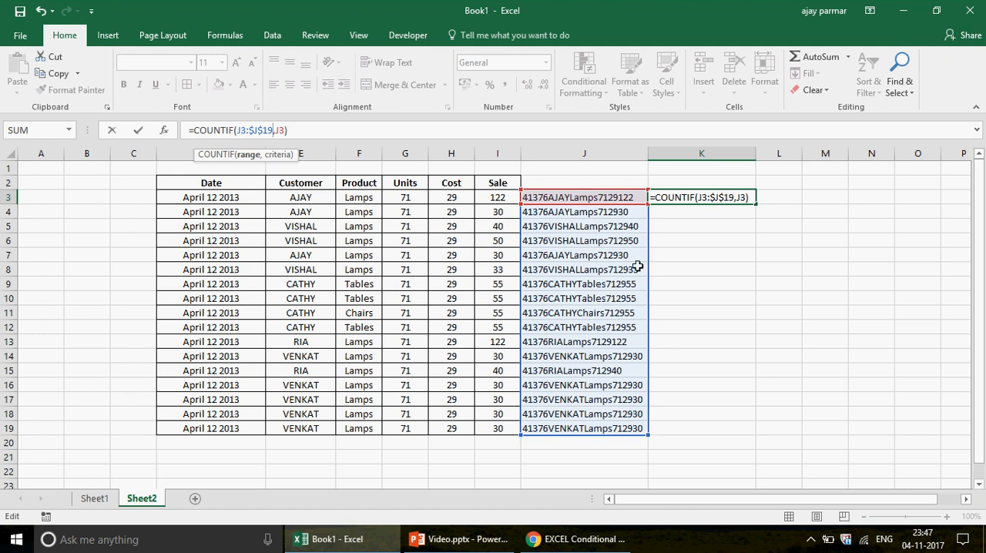
Enter the revised COUNTIF formula in K3 and fill it down through K19
key("Return")
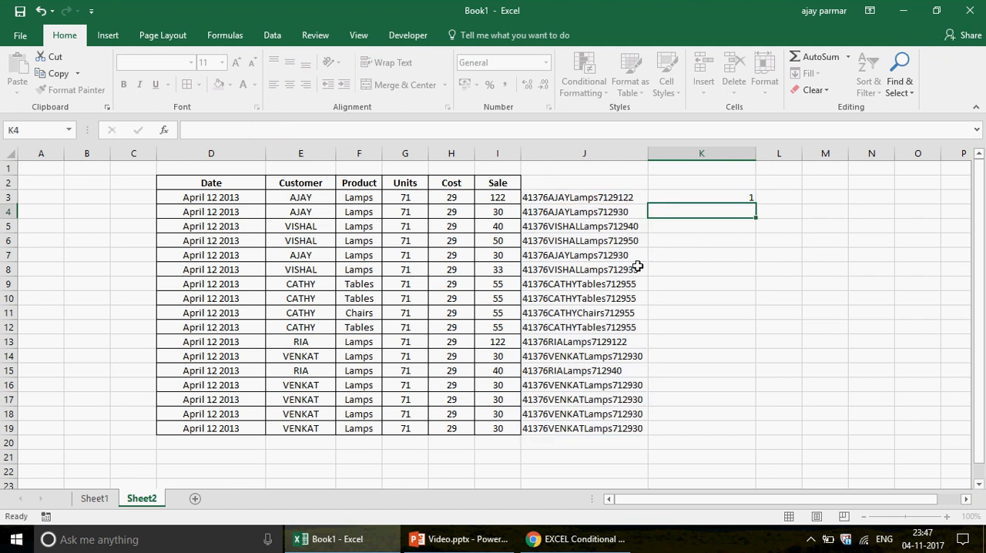
left_click(726, 198)
double_click(756, 204)
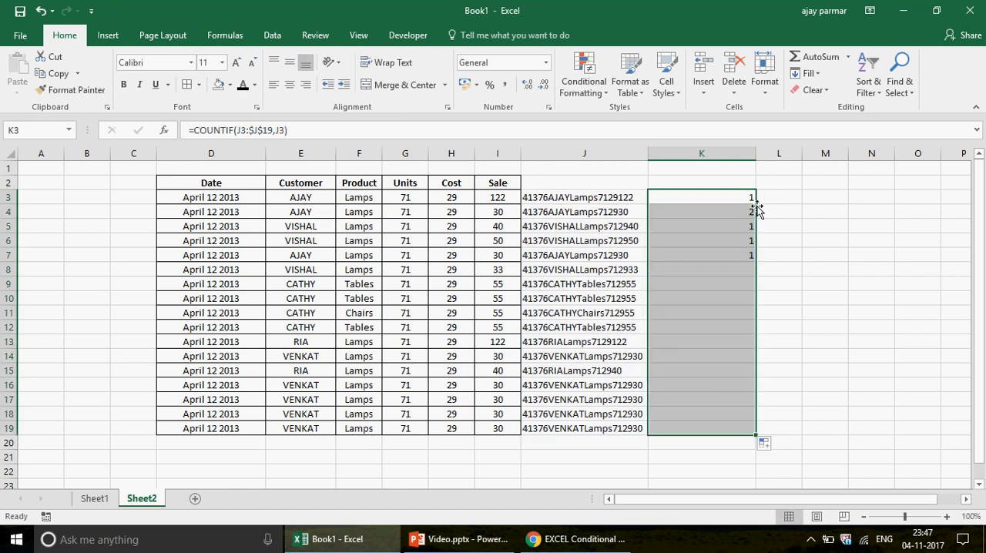
Compare the matching AJAY records in rows 4 and 7 and the VENKAT records in rows 16 to 18 with their counts in column K
left_click(691, 209)
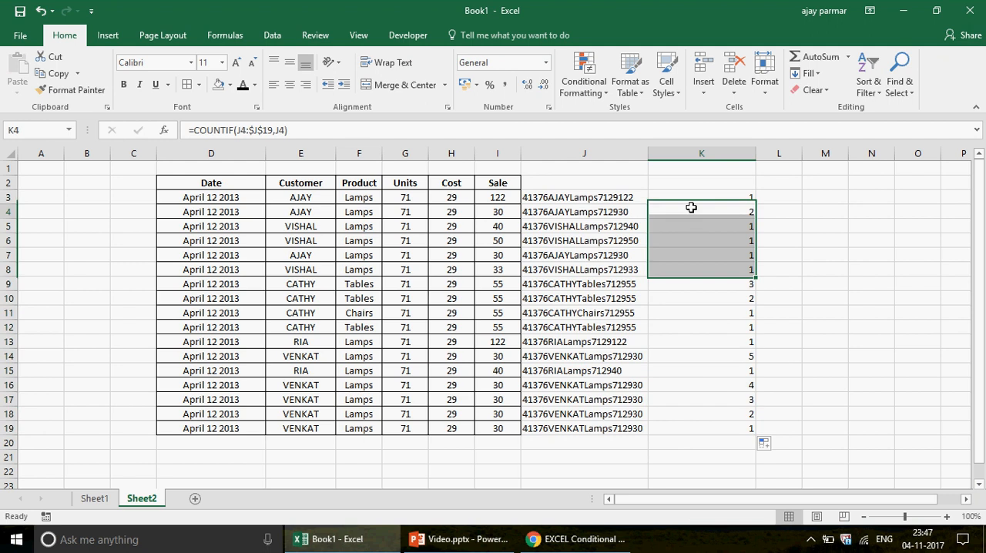
left_click(217, 209)
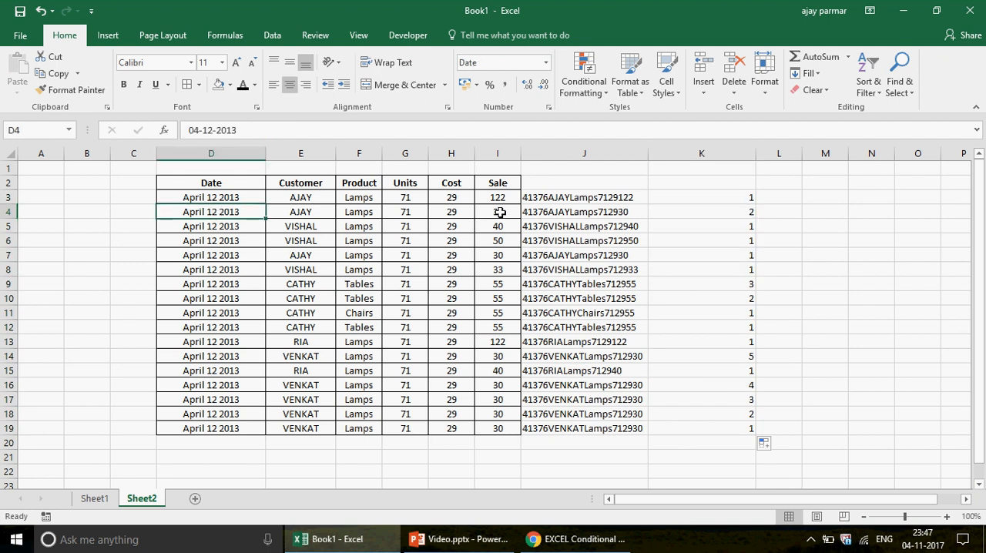
left_click(500, 212, "shift")
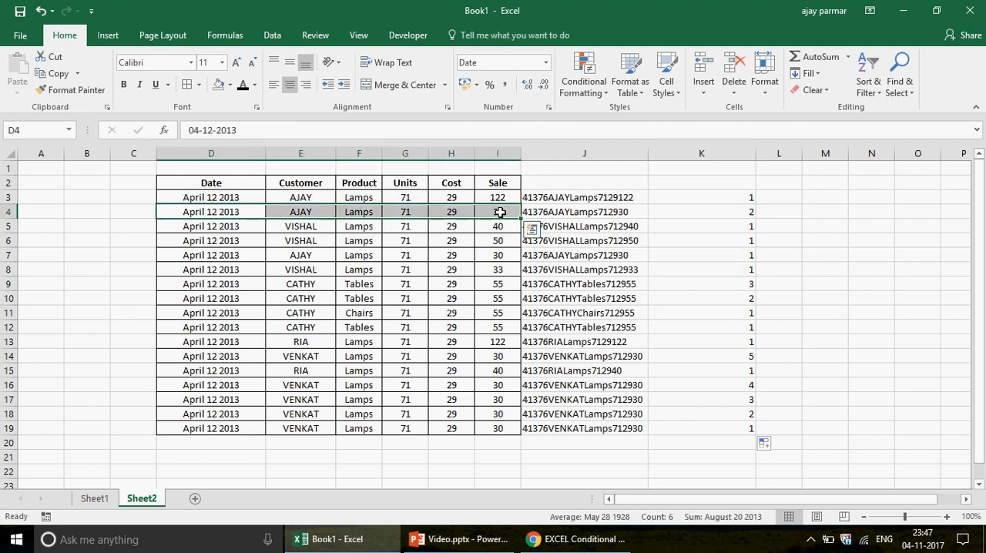
left_click(226, 257)
left_click_drag(226, 256, 495, 259)
left_click(729, 259)
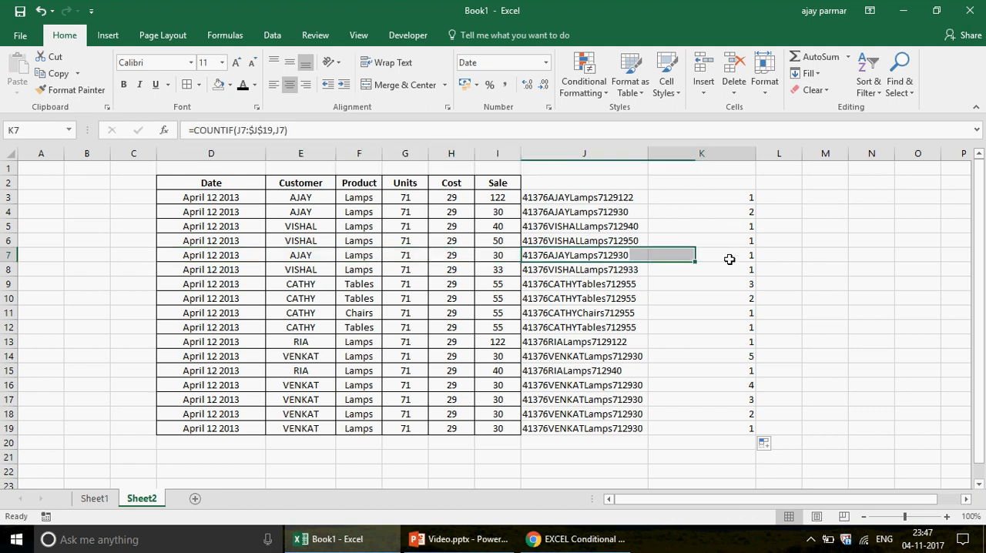
left_click(233, 384)
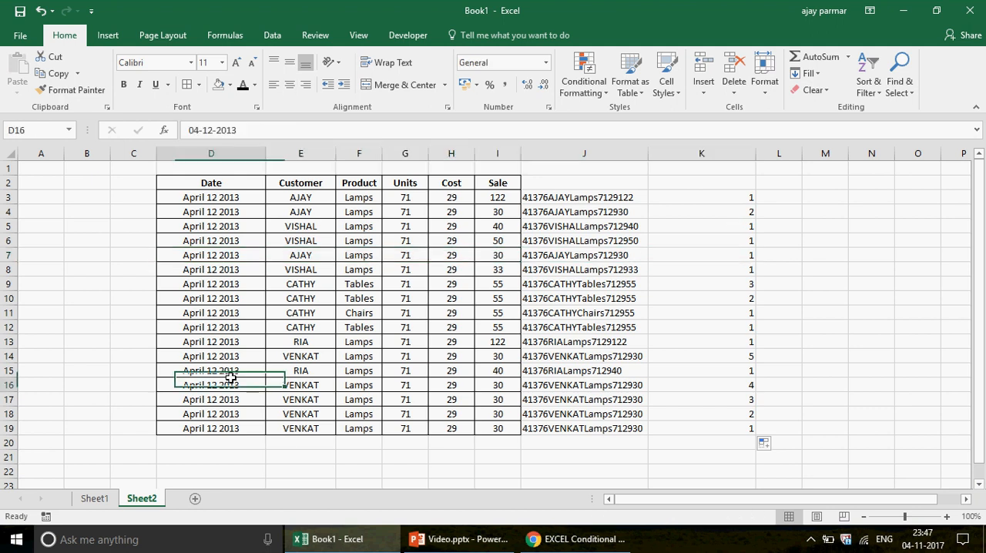
left_click(716, 385)
key("Down")
key("Down")
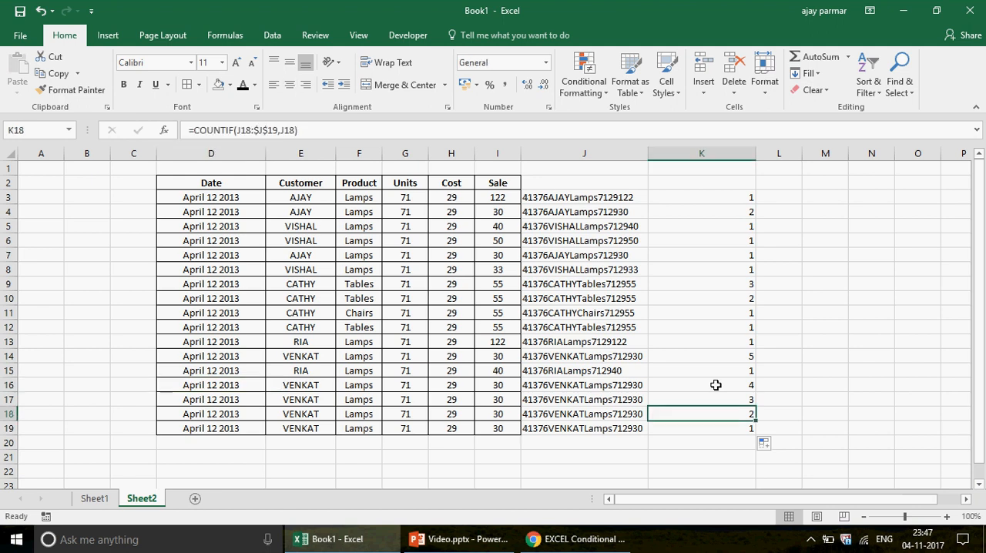
key("Up")
Compare the K3 formula with the joined record keys it counts in J3:J19
left_click(717, 195)
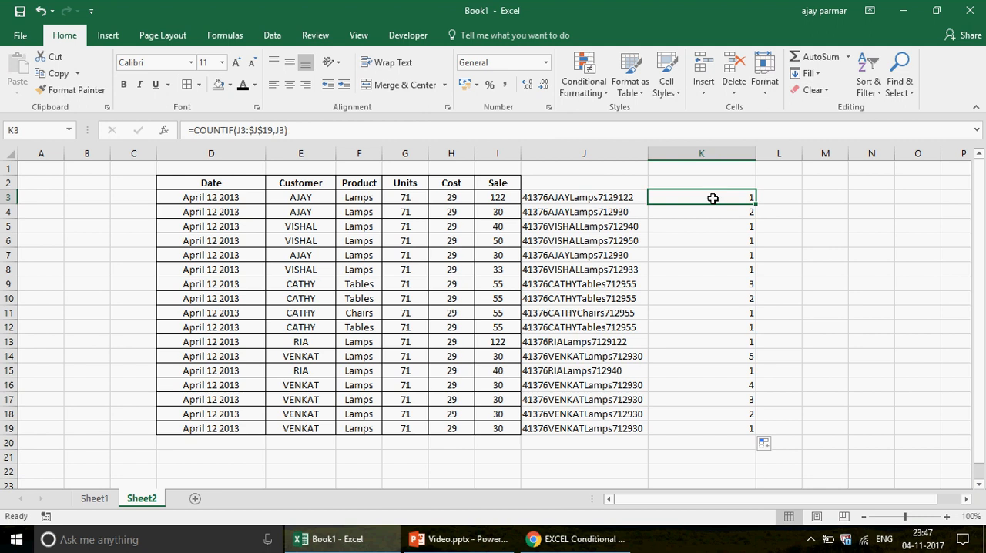
left_click(587, 198)
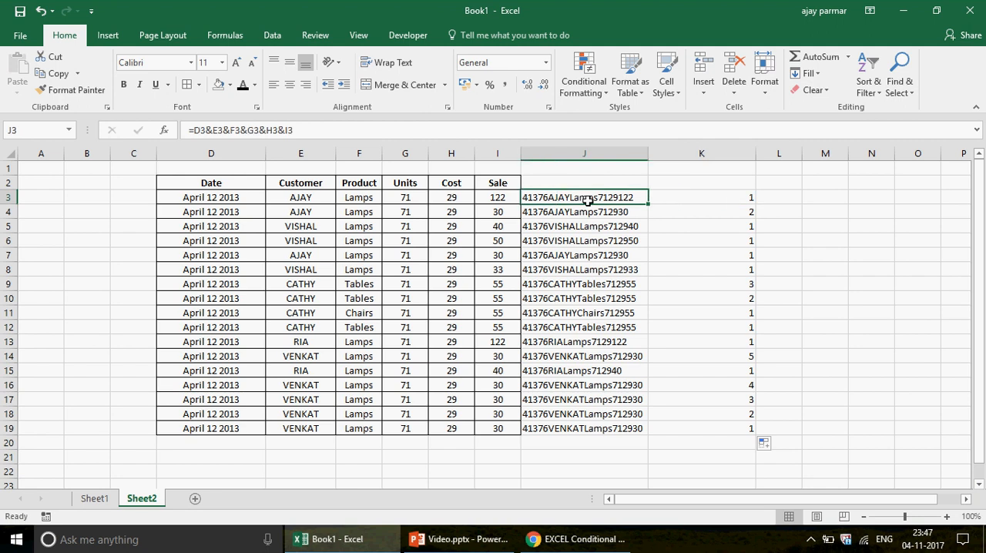
key("Down")
key("Up")
key("shift+Down")
key("shift+Down")
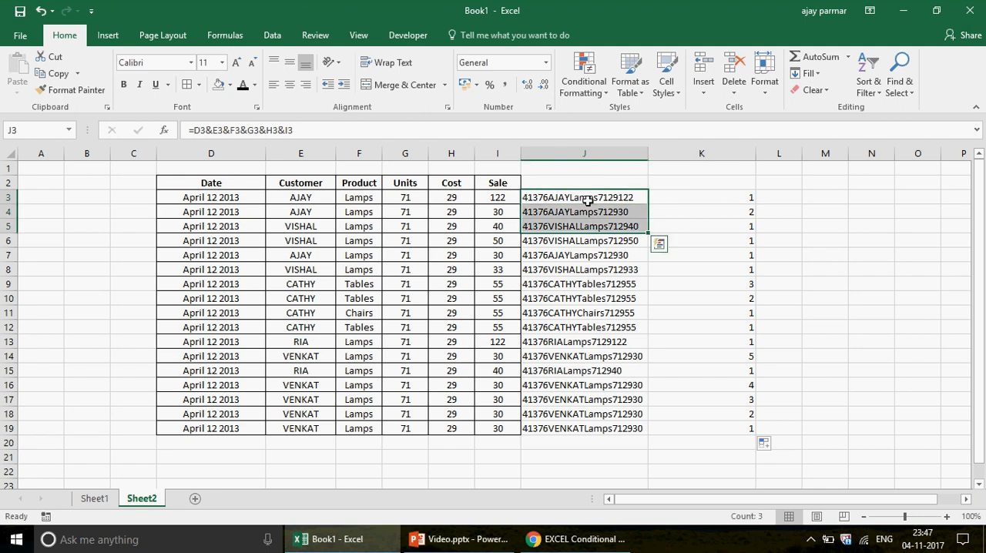
key("shift+Up")
key("shift+Down")
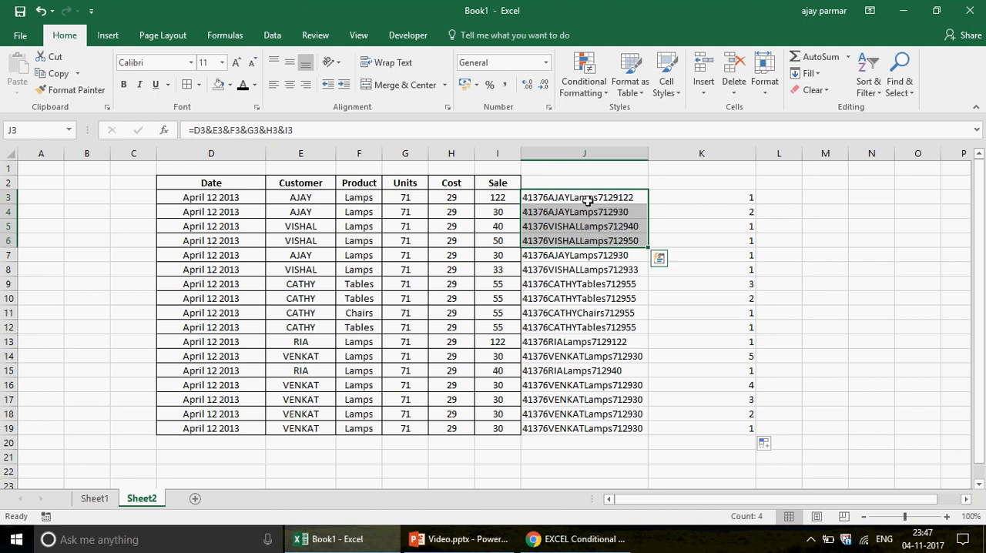
left_click(705, 192)
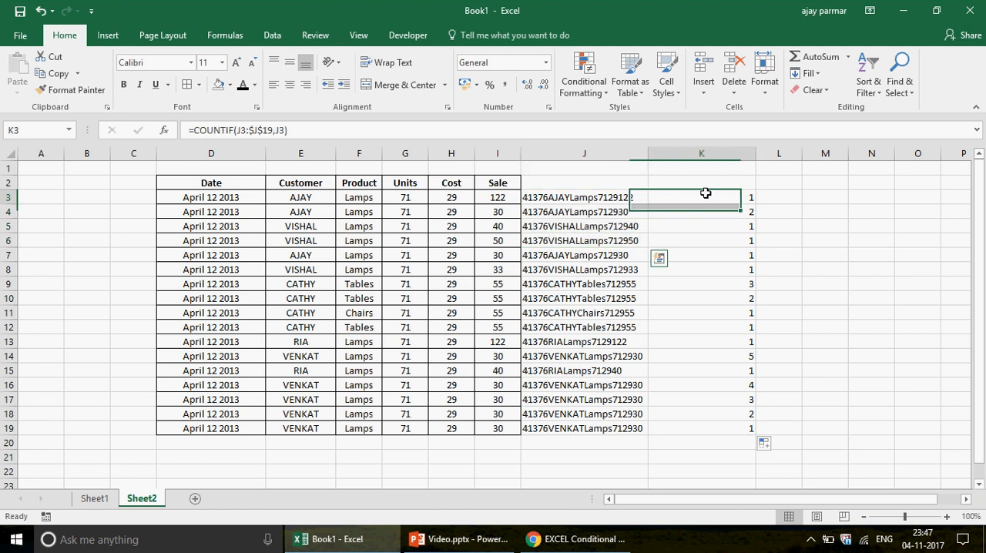
left_click(606, 199)
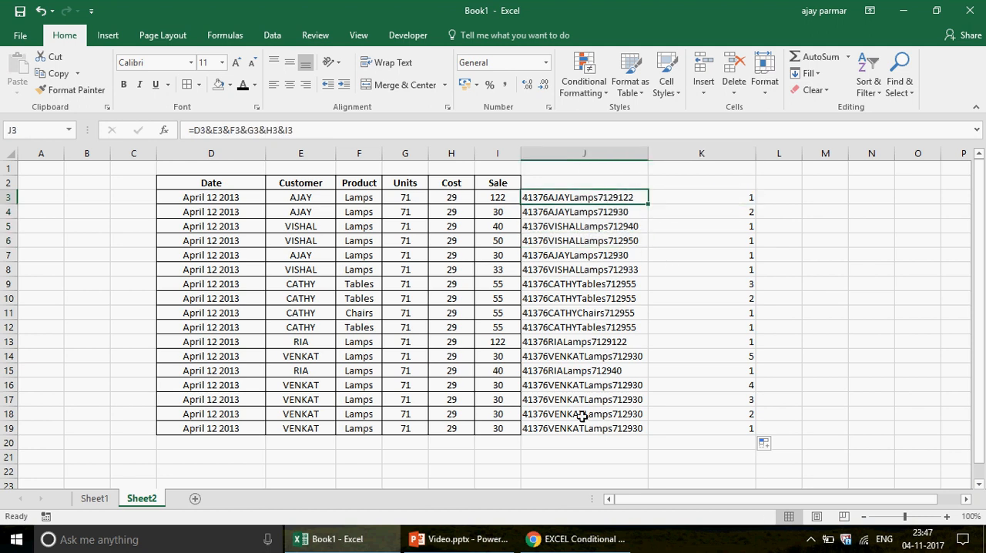
left_click(580, 426, "shift")
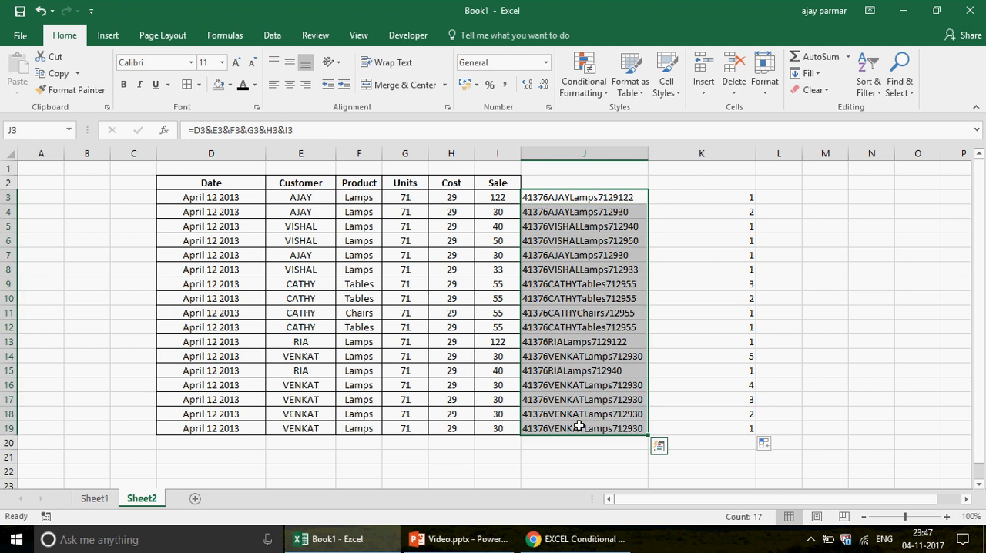
Trace the counting range in column J as its starting cell moves down from J4 to J9, ending at row 19
left_click(558, 211)
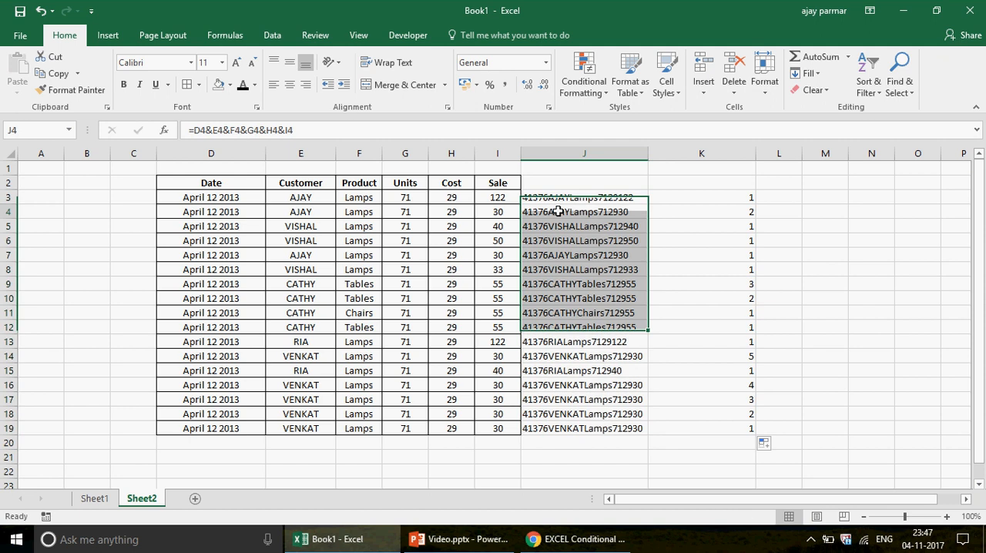
key("Down")
key("Down")
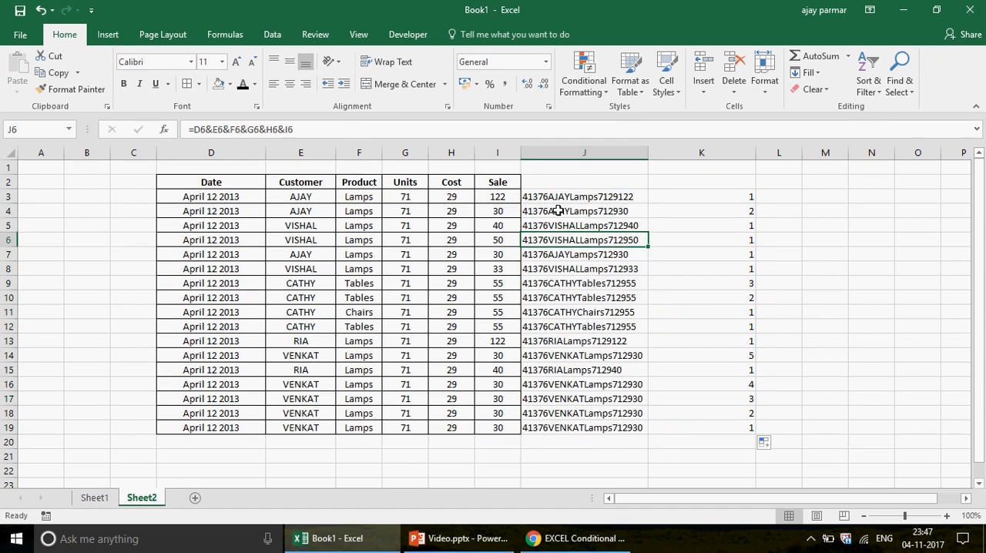
key("Down")
key("ctrl+shift+Down")
key("Down")
key("ctrl+shift+Down")
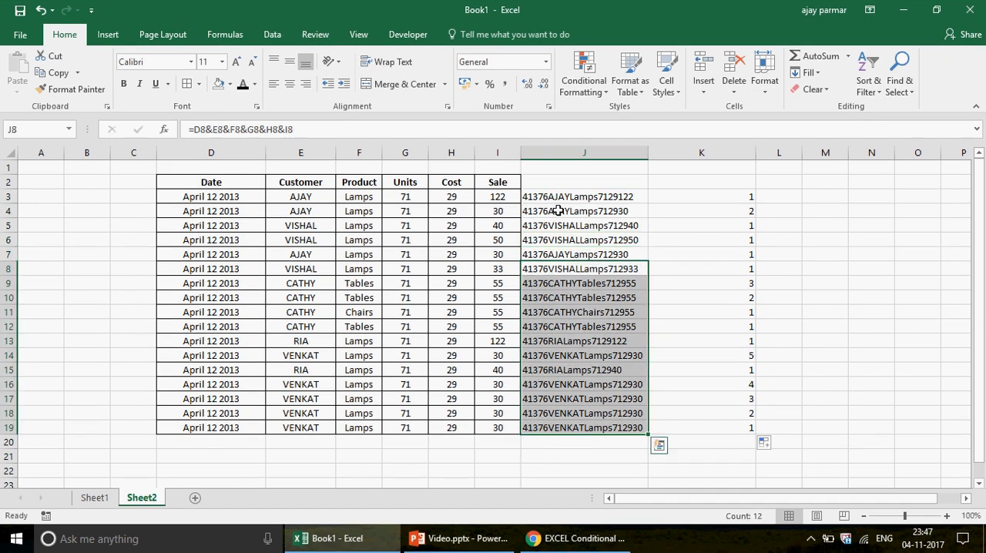
key("Down")
key("ctrl+shift+Down")
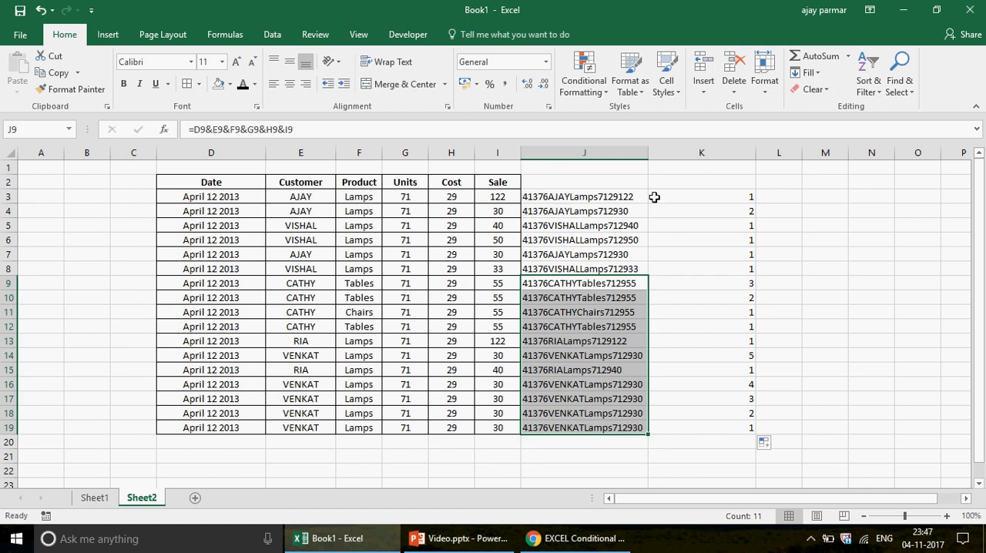
Review the COUNTIF formulas in column K from K3 down to K15, checking the range each one references
left_click(696, 194)
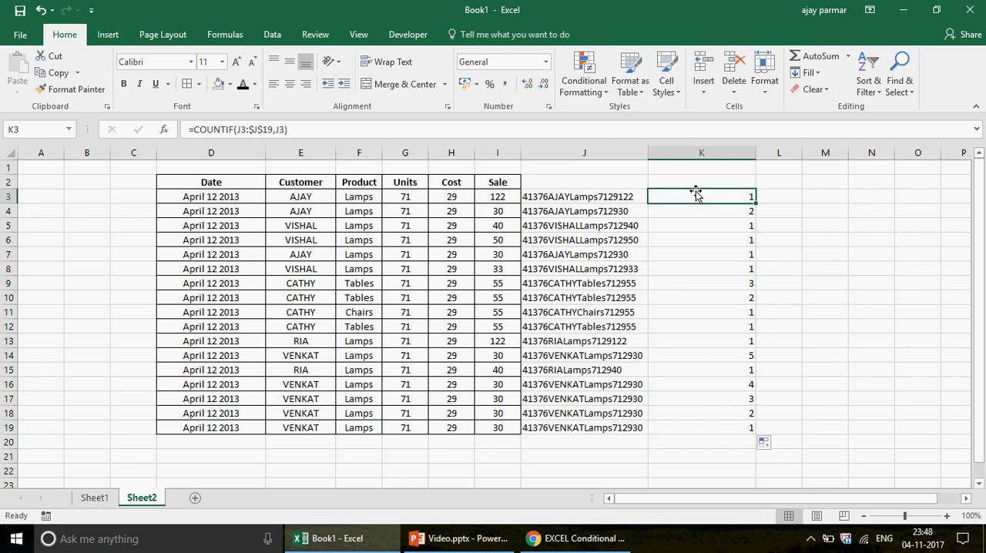
double_click(696, 194)
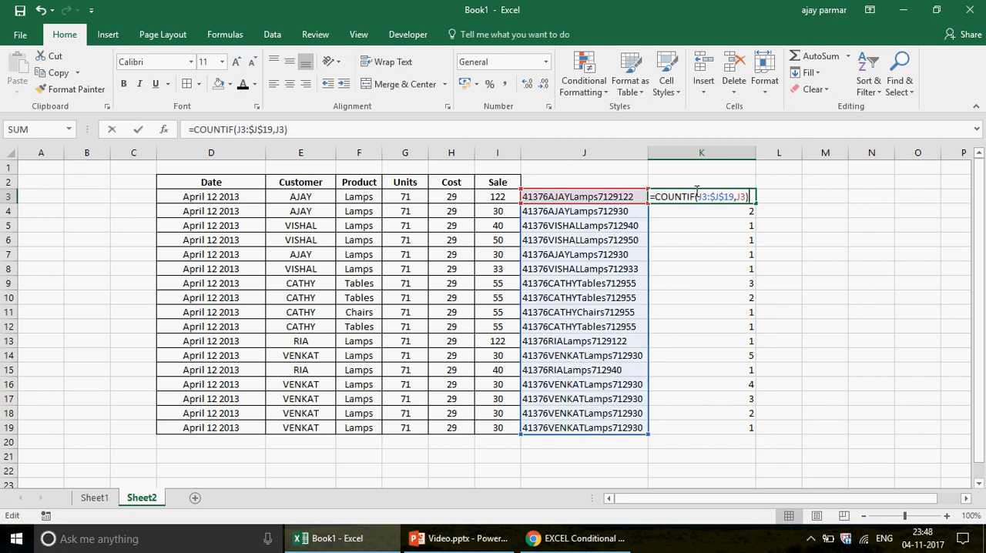
key("Return")
key("F2")
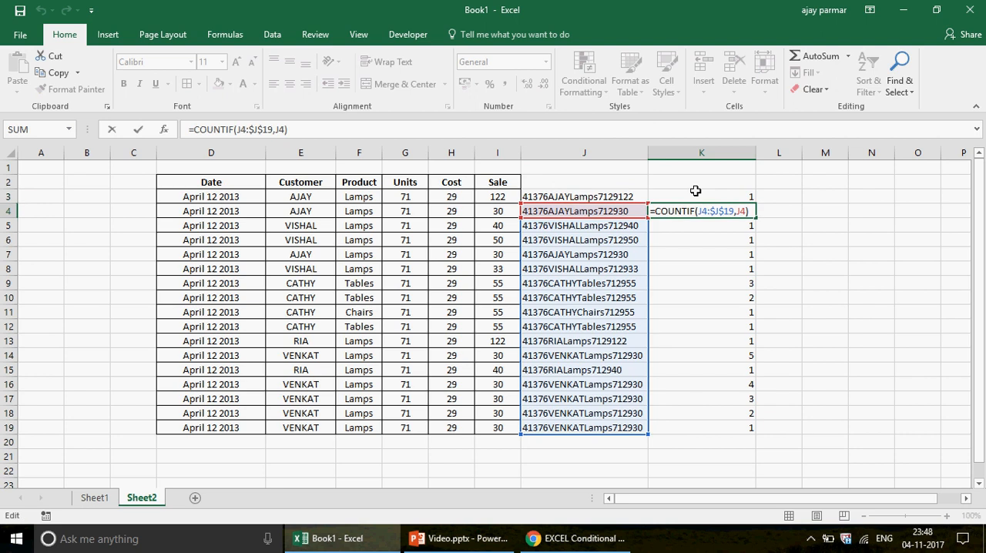
key("Return")
key("F2")
key("Return")
key("F2")
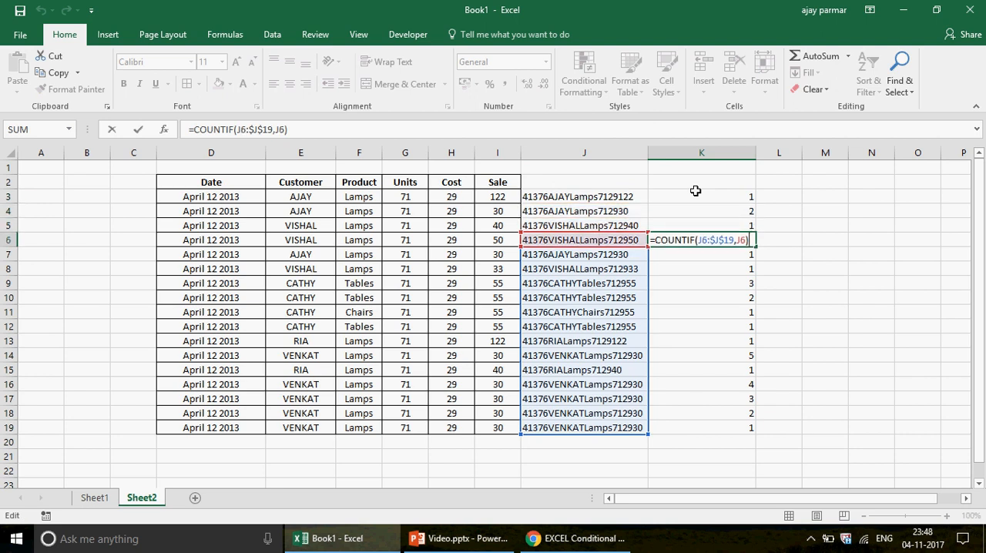
key("Return")
key("F2")
key("Return")
key("Return")
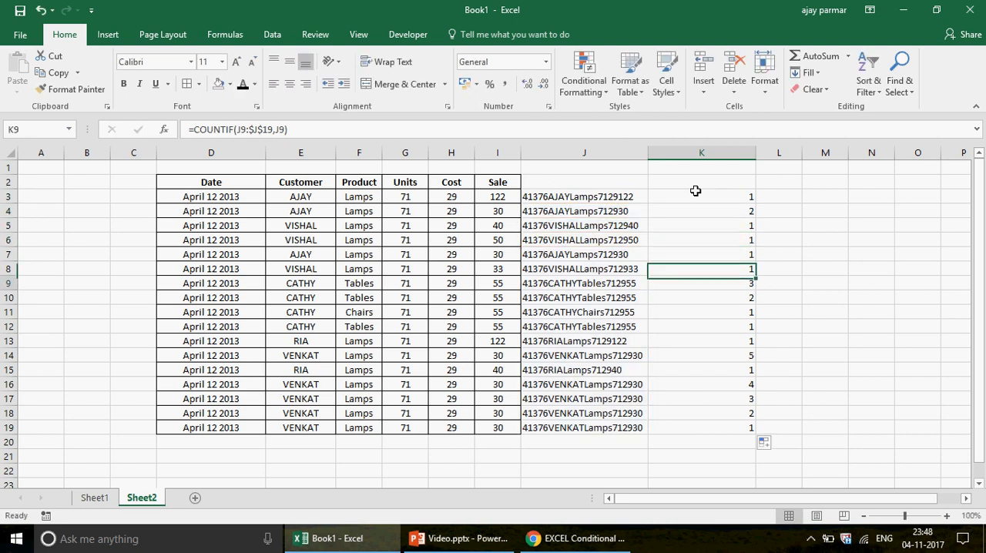
key("Return")
key("F2")
key("Return")
key("Return")
key("Return")
key("Return")
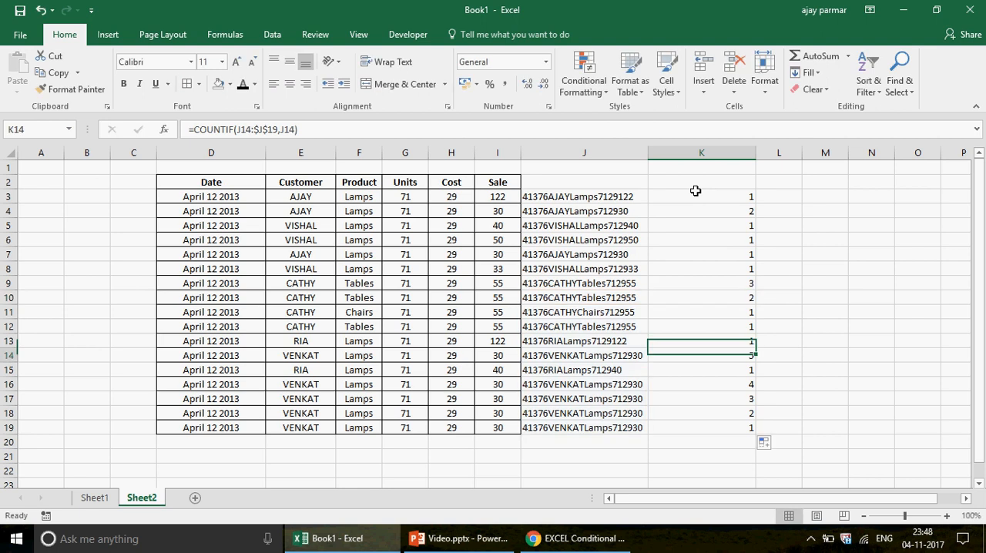
key("Return")
key("F2")
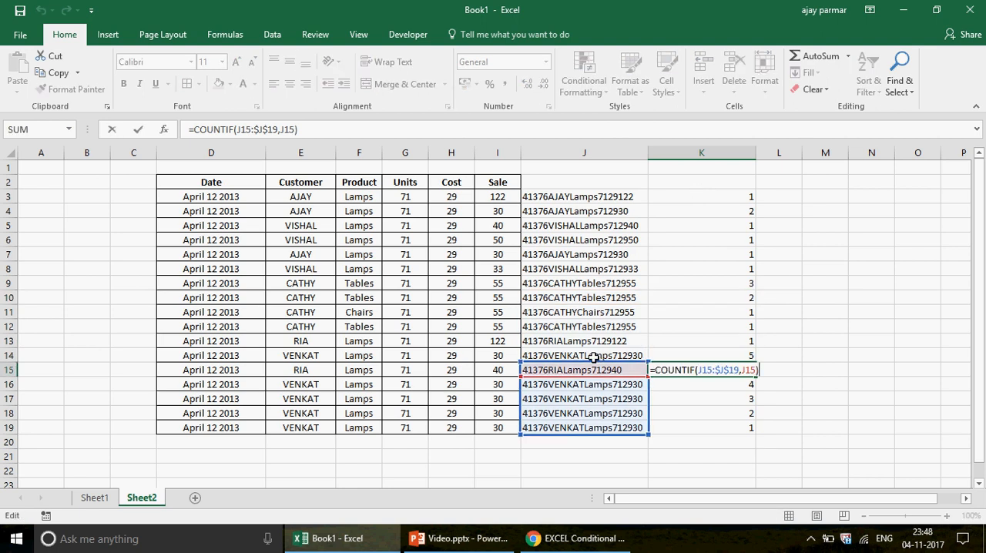
key("ctrl+Return")
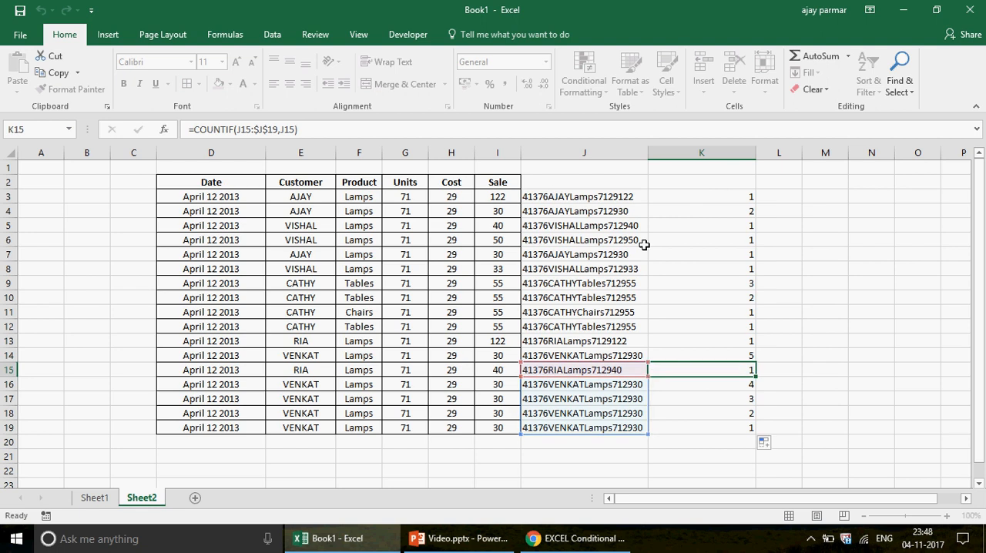
Start a new formula-based conditional formatting rule for the sales records in D3:I19
left_click(719, 199)
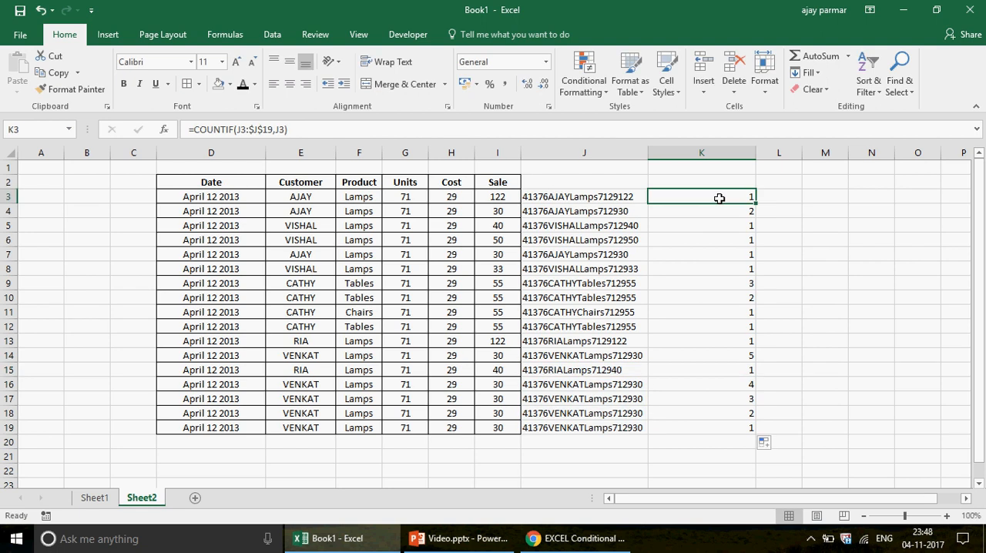
left_click(227, 195)
left_click(501, 426, "shift")
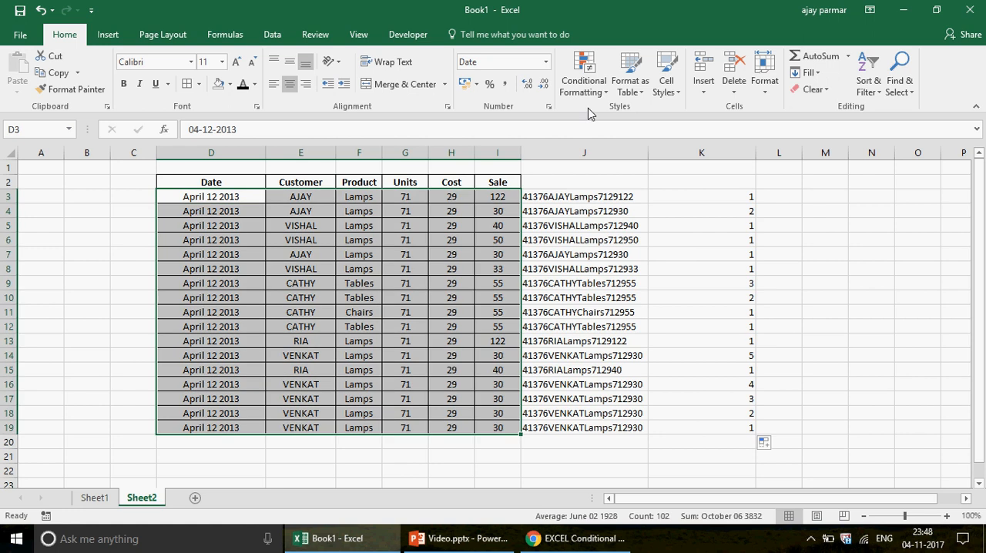
left_click(597, 102)
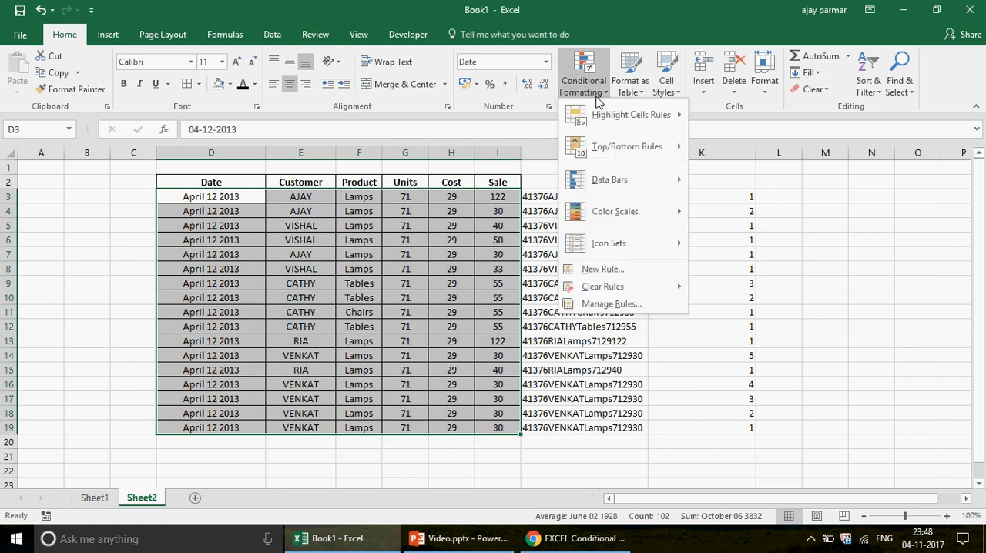
left_click(603, 269)
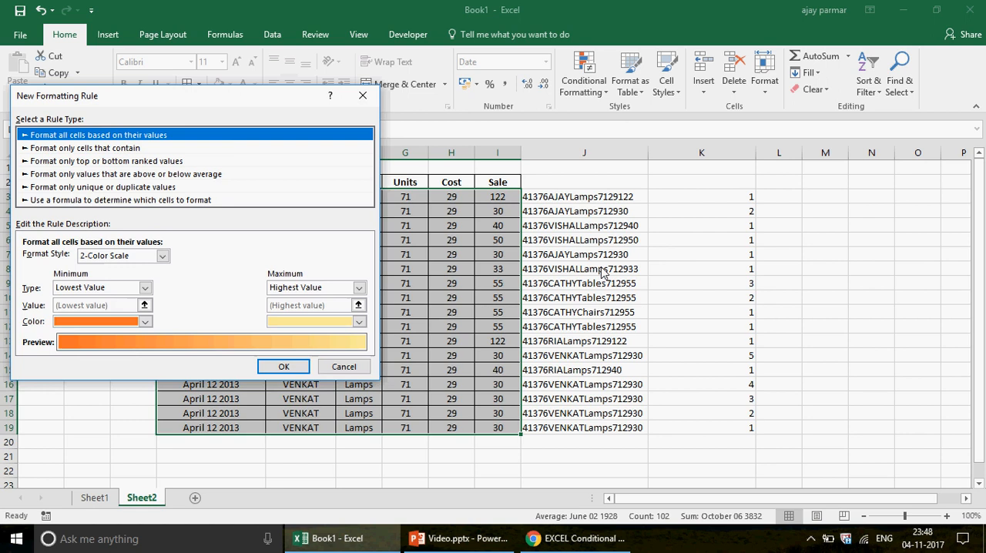
left_click(91, 200)
left_click(72, 260)
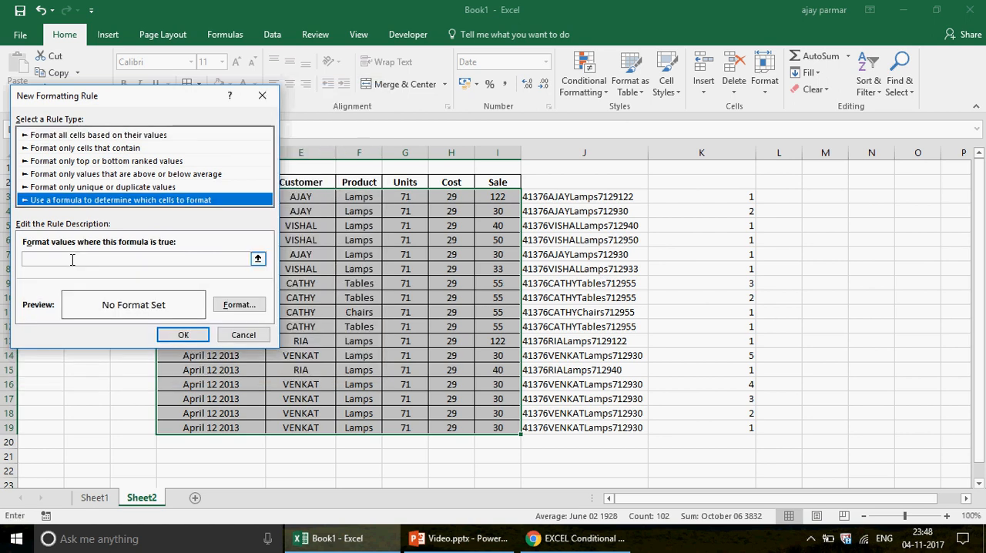
Set the rule's formula to =$K3>1, with only the column locked, and open its format settings
left_click(713, 192)
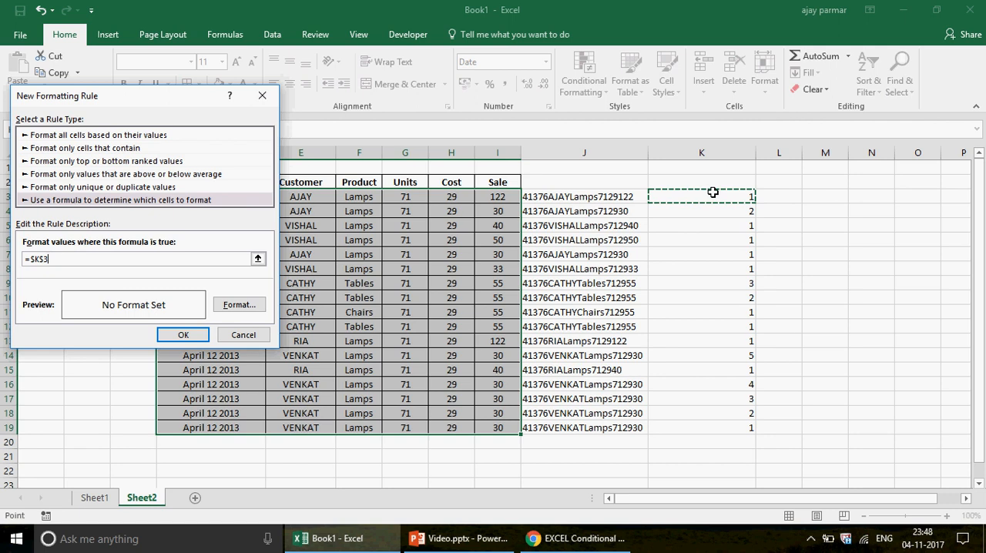
type("> 1")
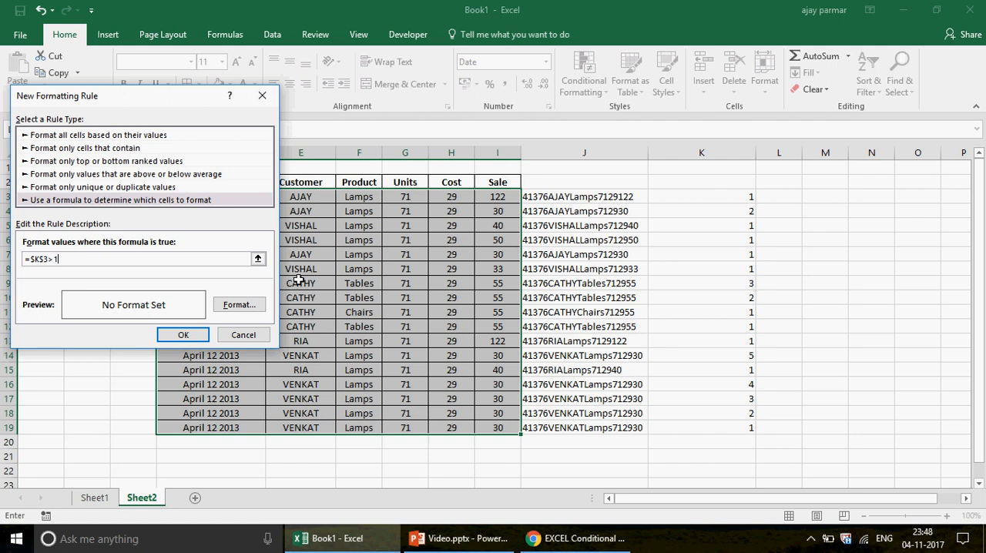
left_click(45, 259)
key("BackSpace")
left_click(245, 309)
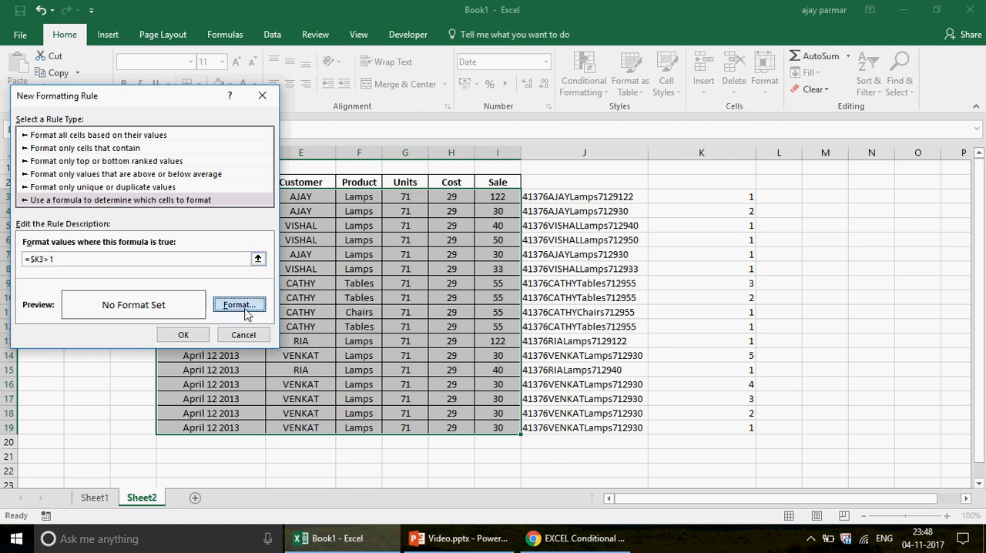
Give the rule a two-color horizontal gradient fill with standard yellow as Color 2 and apply the rule to the sales records
left_click(68, 231)
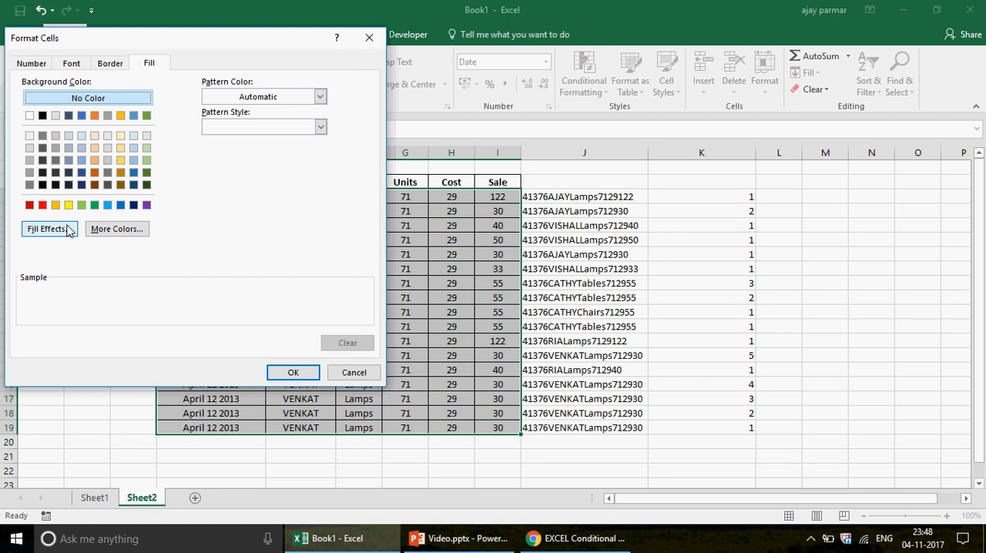
left_click(68, 205)
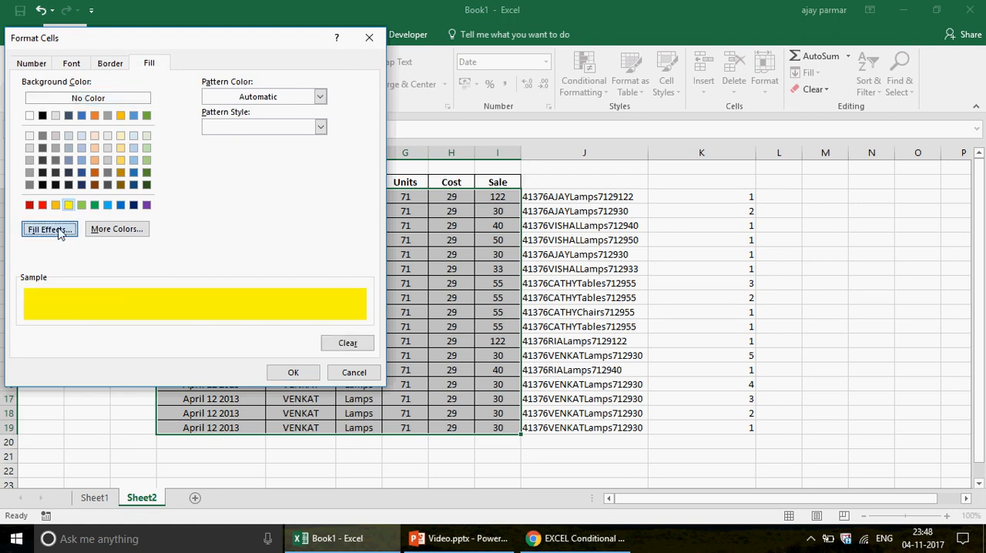
left_click(60, 230)
left_click(242, 150)
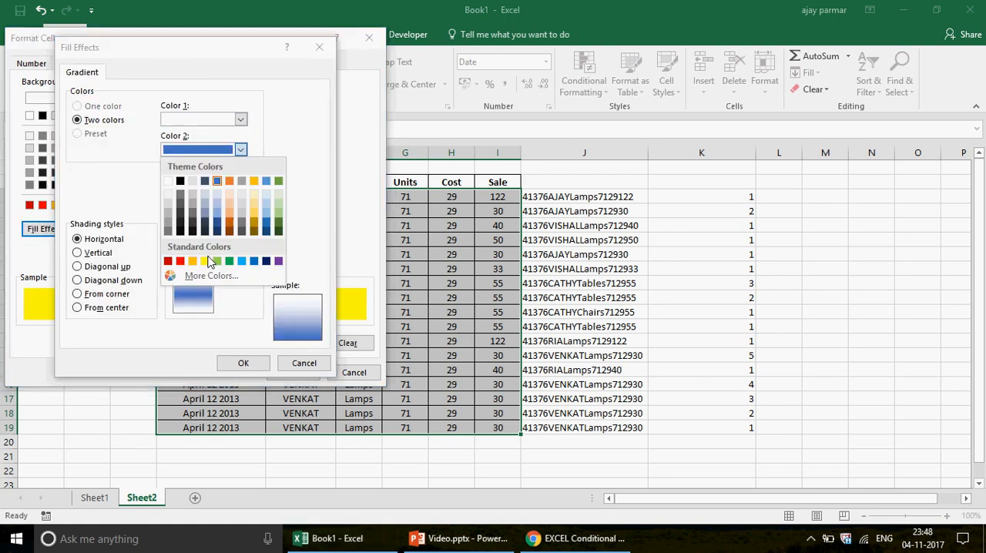
left_click(209, 261)
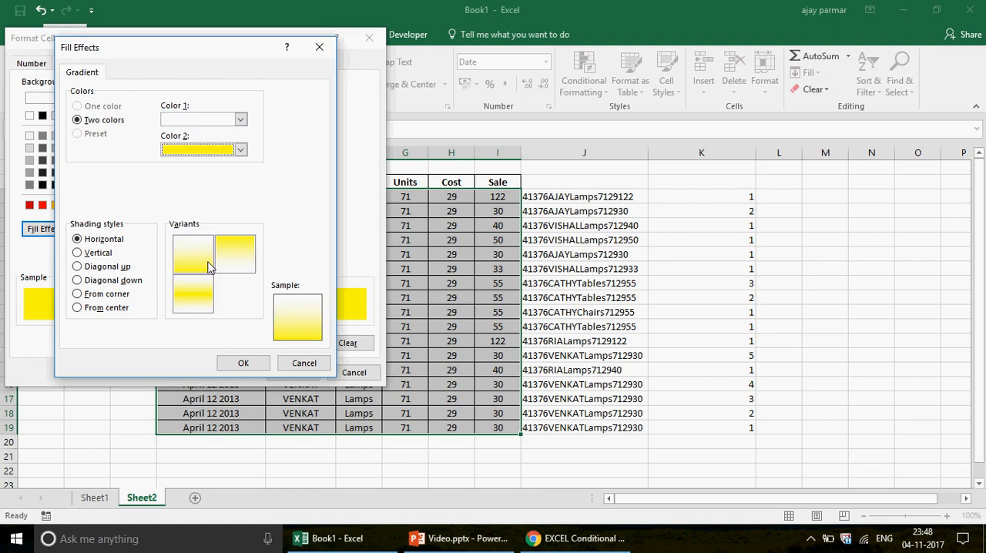
left_click(243, 364)
left_click(289, 374)
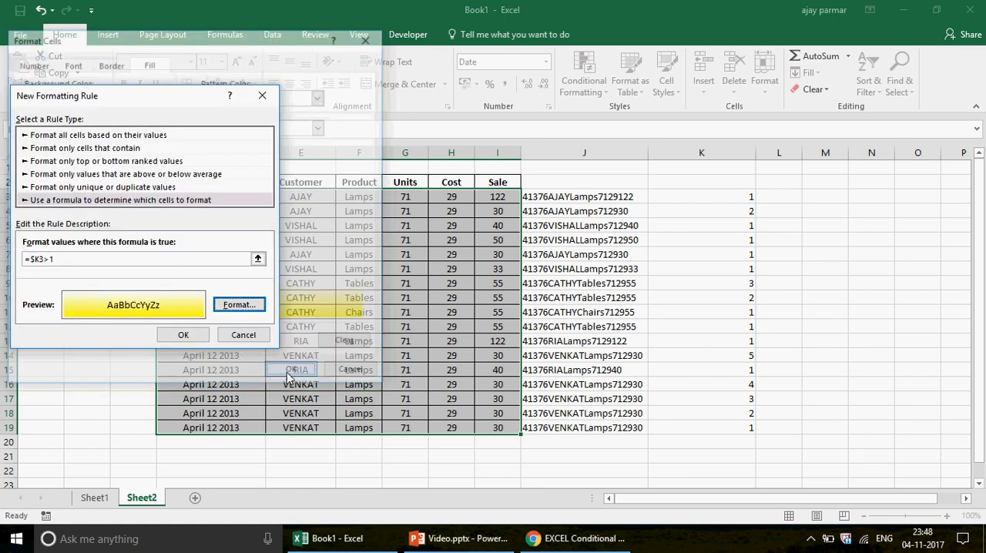
left_click(183, 336)
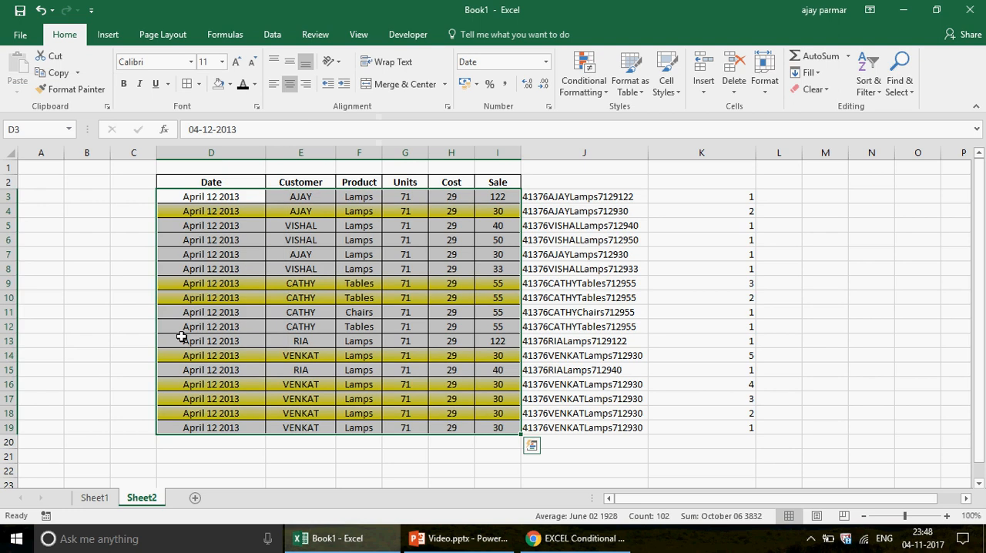
Compare the highlighted duplicates in rows 4, 9 and 10 with the last occurrences of those records in rows 7 and 12
left_click(207, 212)
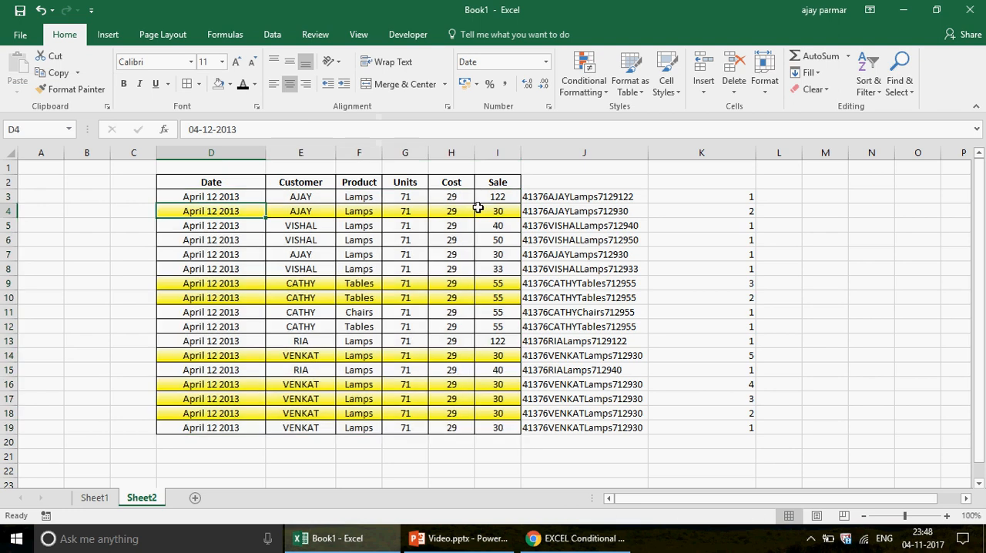
left_click_drag(477, 208, 500, 208)
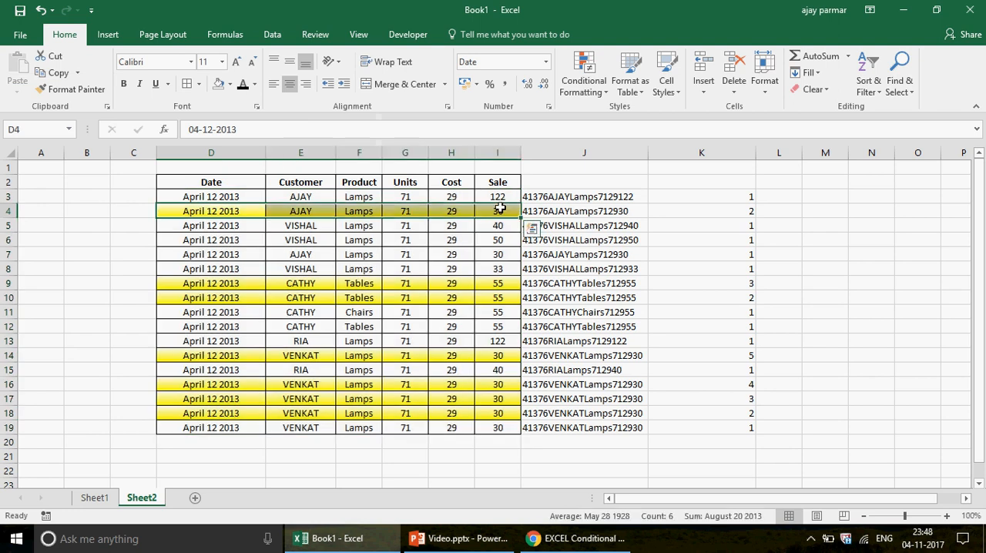
left_click(233, 252)
left_click_drag(479, 255, 497, 255)
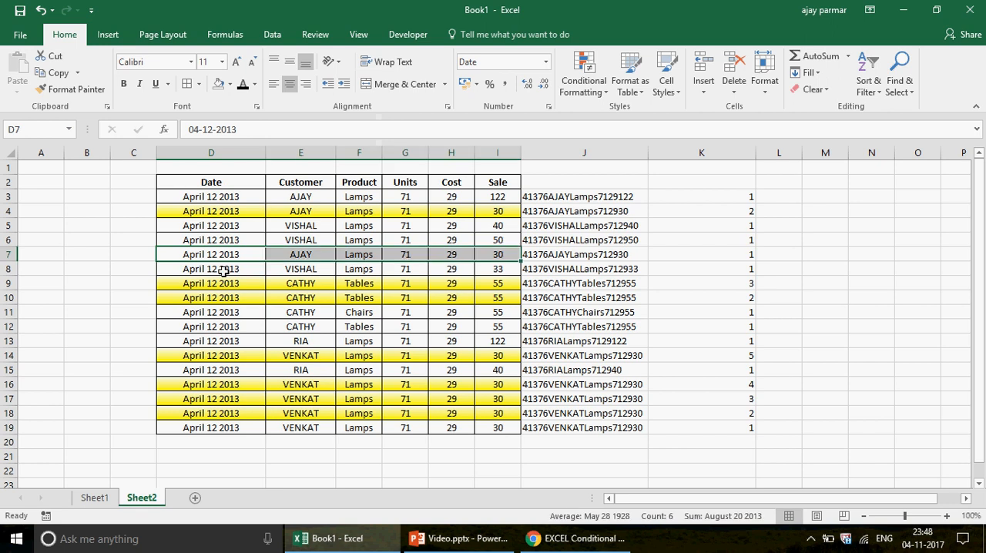
left_click_drag(223, 283, 497, 299)
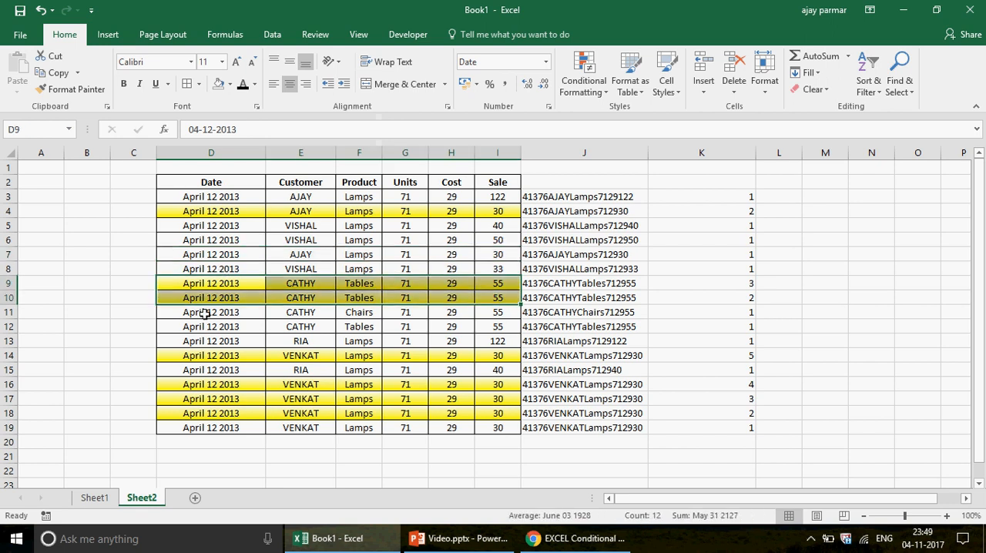
left_click(209, 327)
left_click(499, 328, "shift")
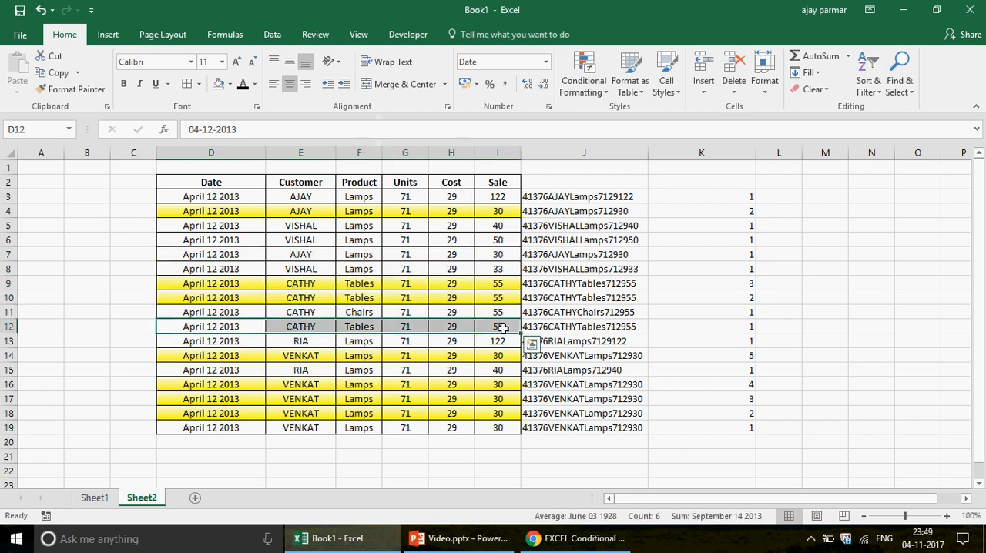
left_click(561, 152)
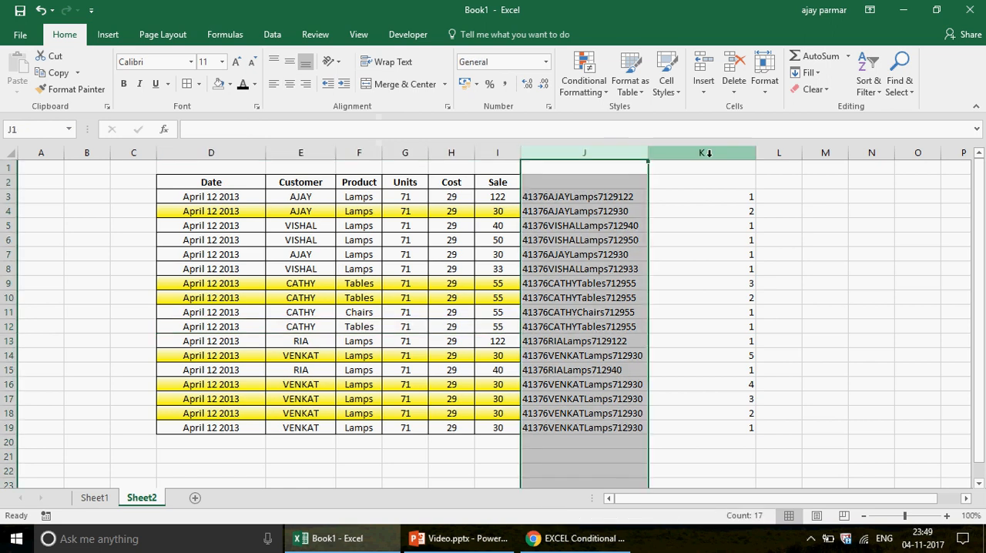
left_click(709, 152, "shift")
key("shift")
key("shift")
key("shift")
key("shift")
key("shift")
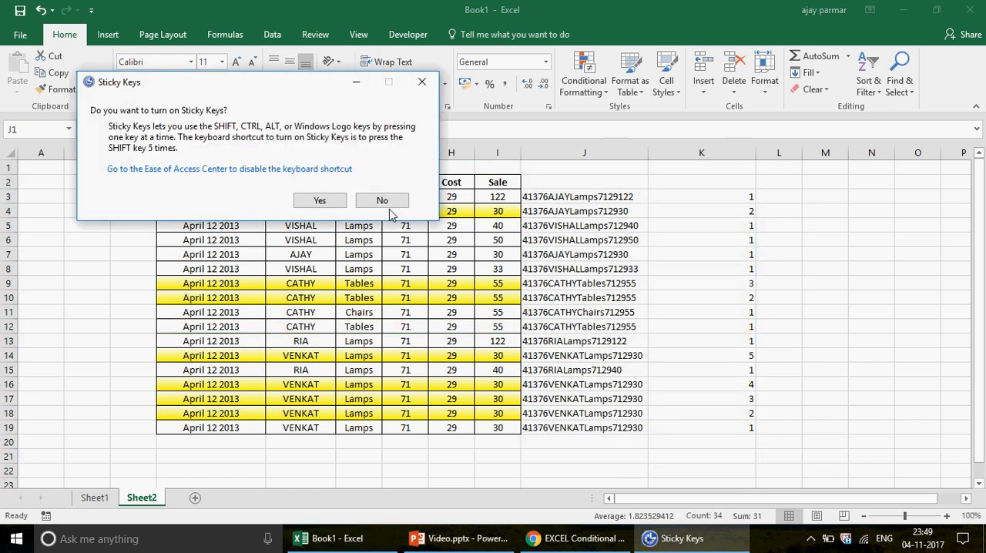
left_click(386, 204)
right_click(672, 186)
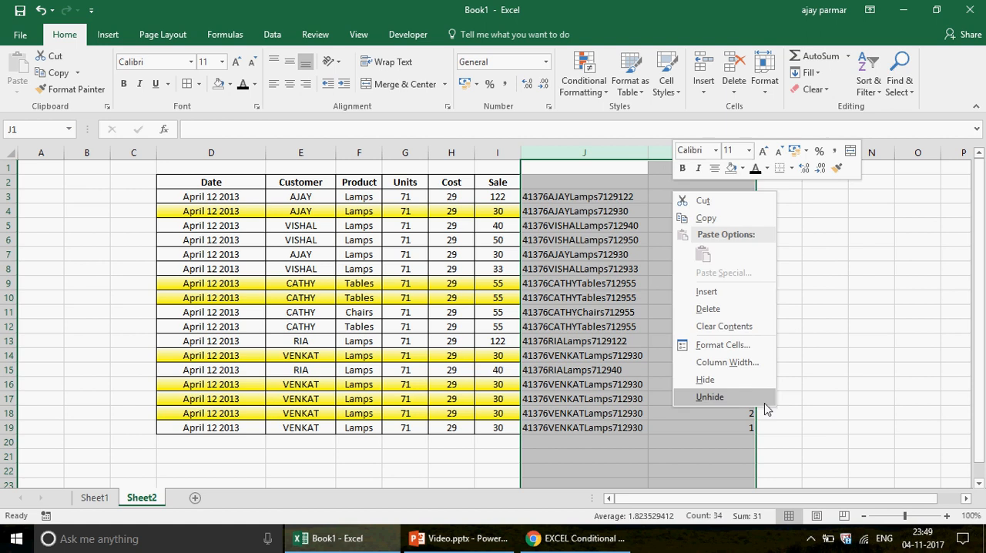
key("Escape")
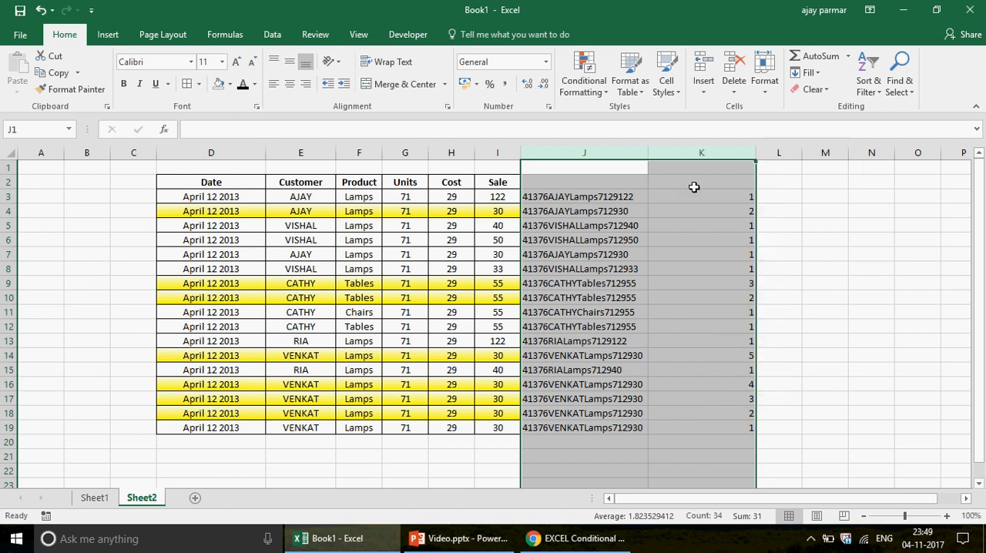
Remove the equals sign from the formula in K3 so the cell holds the text COUNTIF(J3:$J$19,J3)
left_click(698, 196)
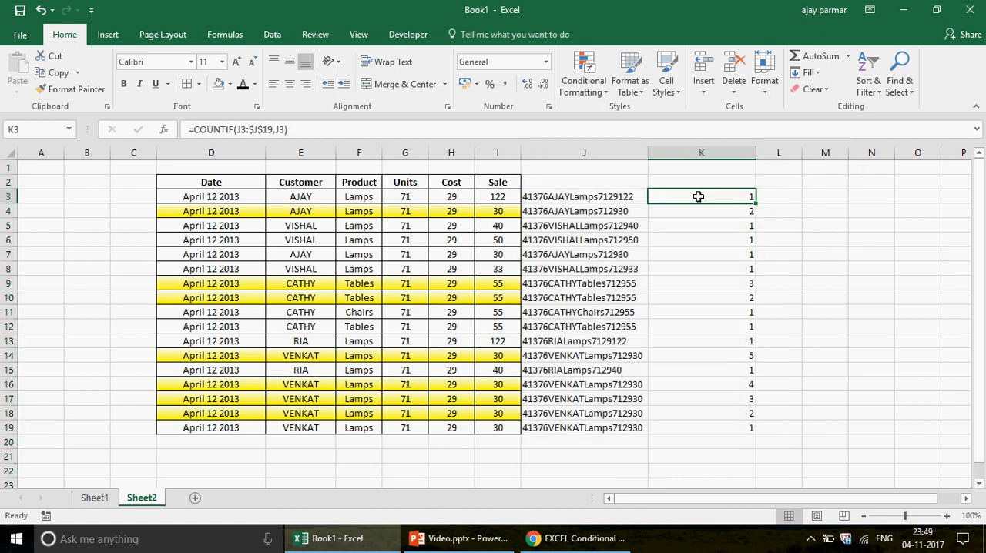
left_click(196, 129)
key("BackSpace")
key("Return")
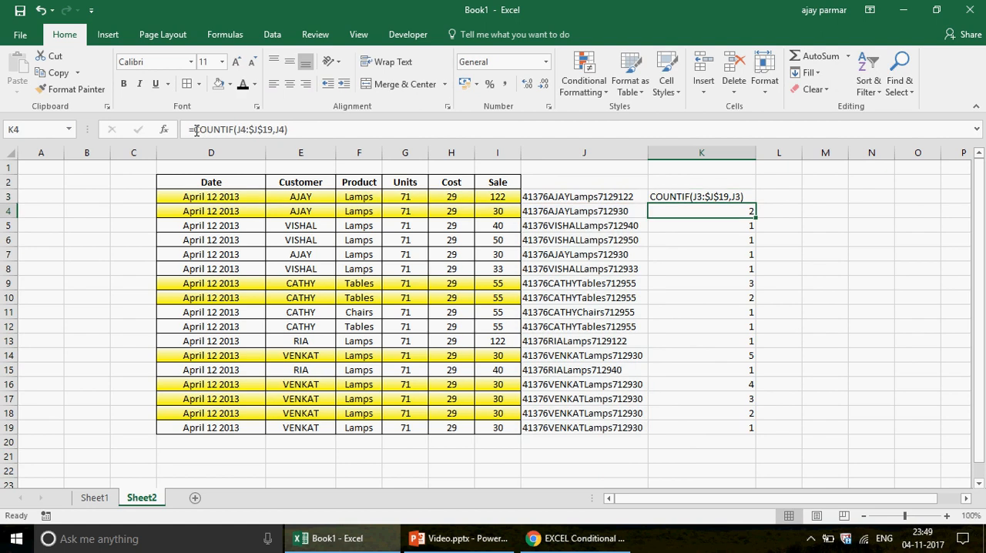
Turn the concatenation formula in J3 into the plain text D3&E3&F3&G3&H3&I3, with the sheet enlarged to 120%
left_click(948, 518)
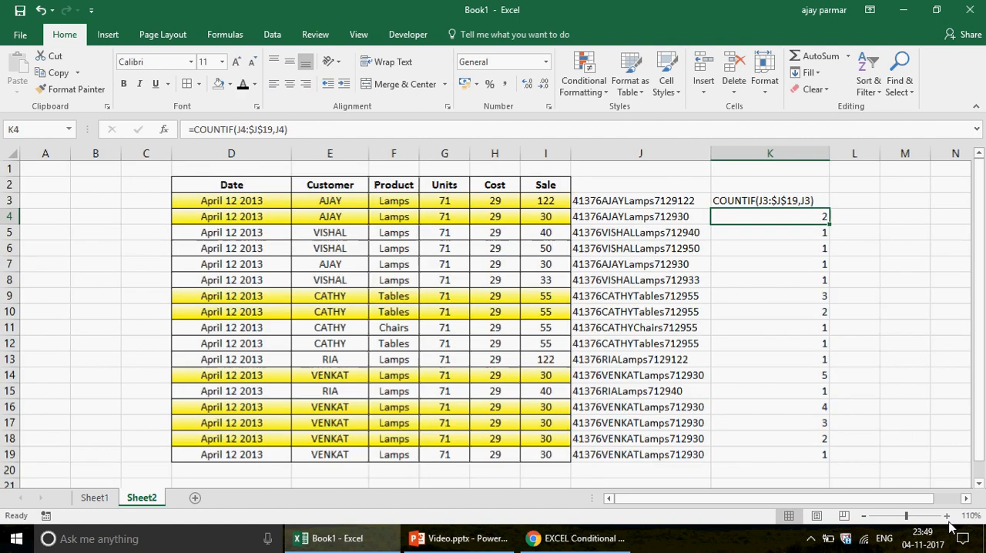
left_click(949, 518)
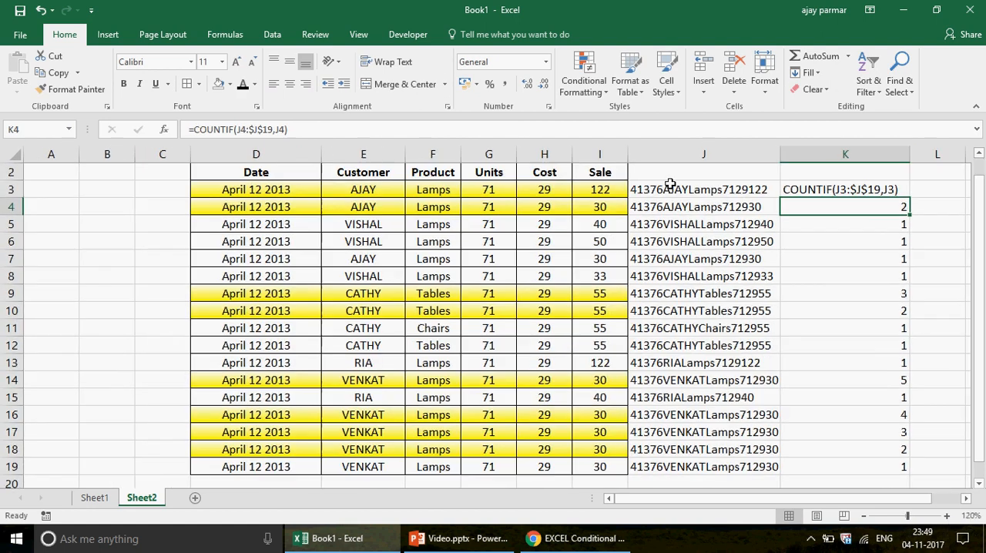
left_click(670, 185)
left_click(194, 131)
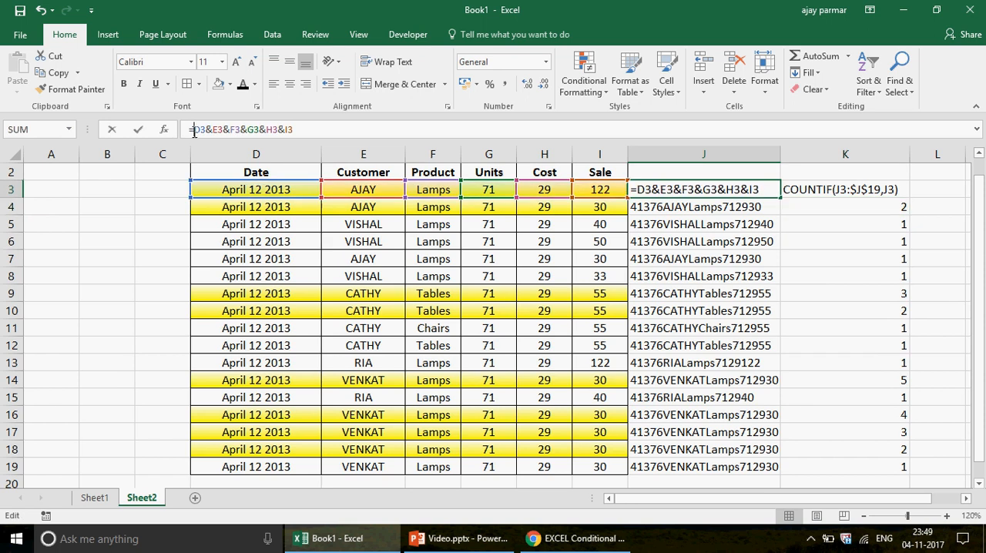
key("BackSpace")
key("Return")
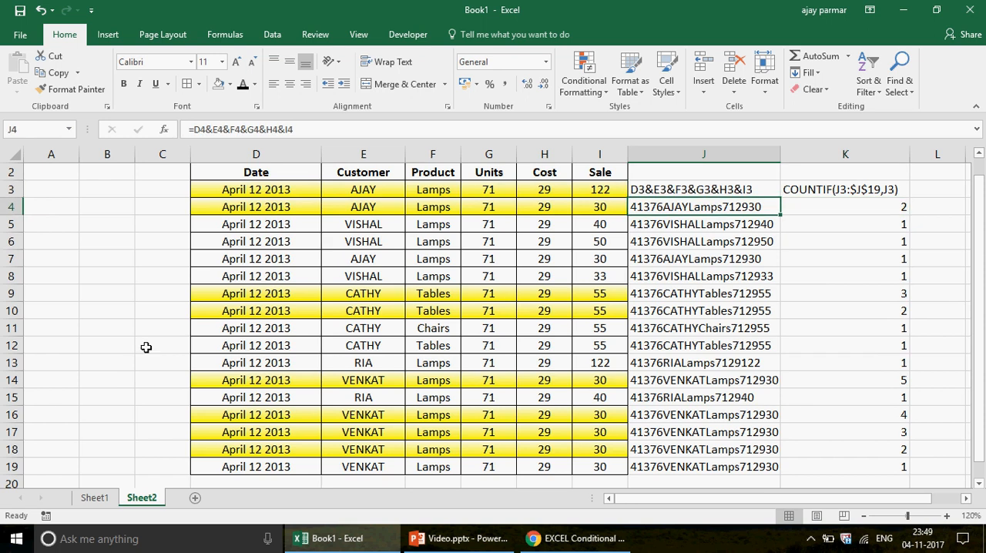
On Sheet1, turn the formula in L3 into the plain text COUNTIF(K$3:K3,K3)
left_click(94, 498)
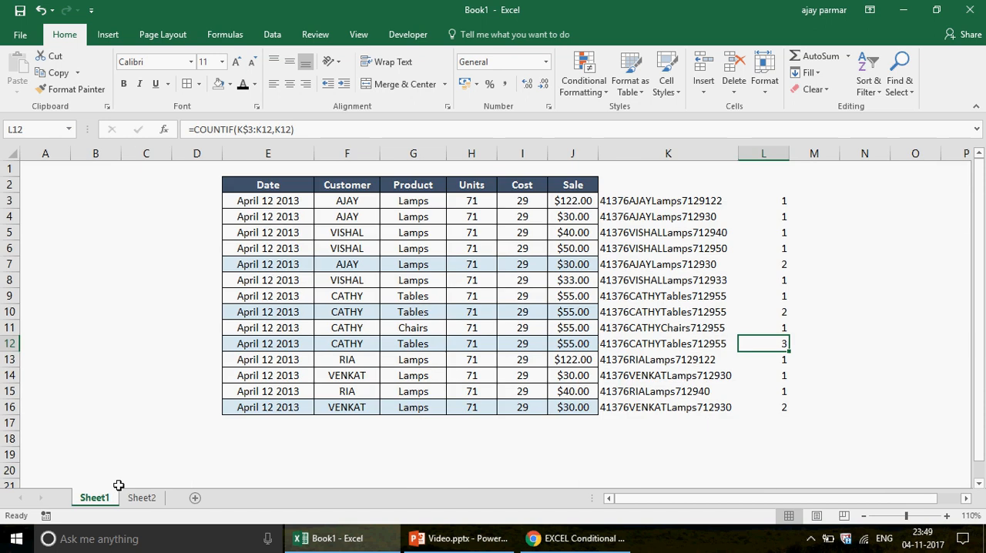
left_click(741, 198)
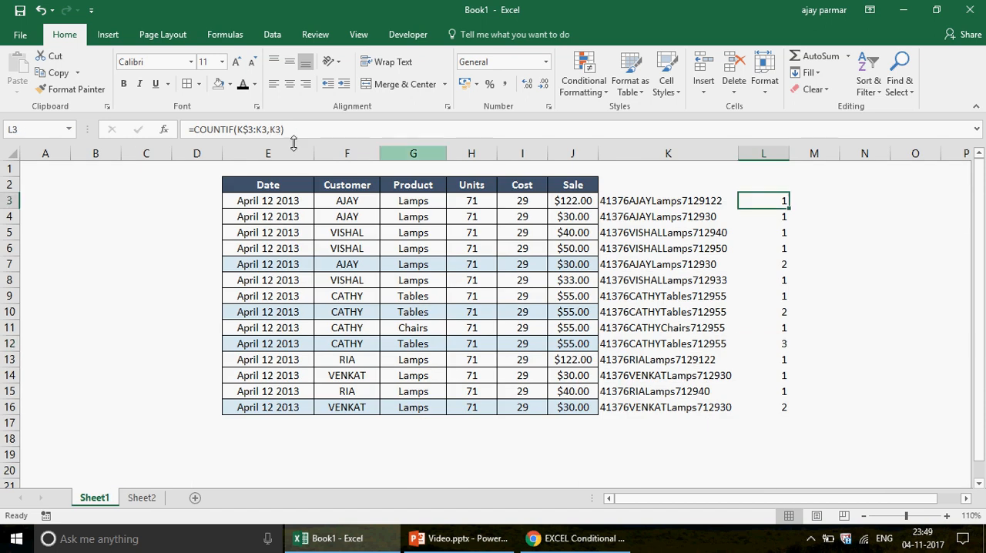
left_click(196, 130)
key("BackSpace")
key("Return")
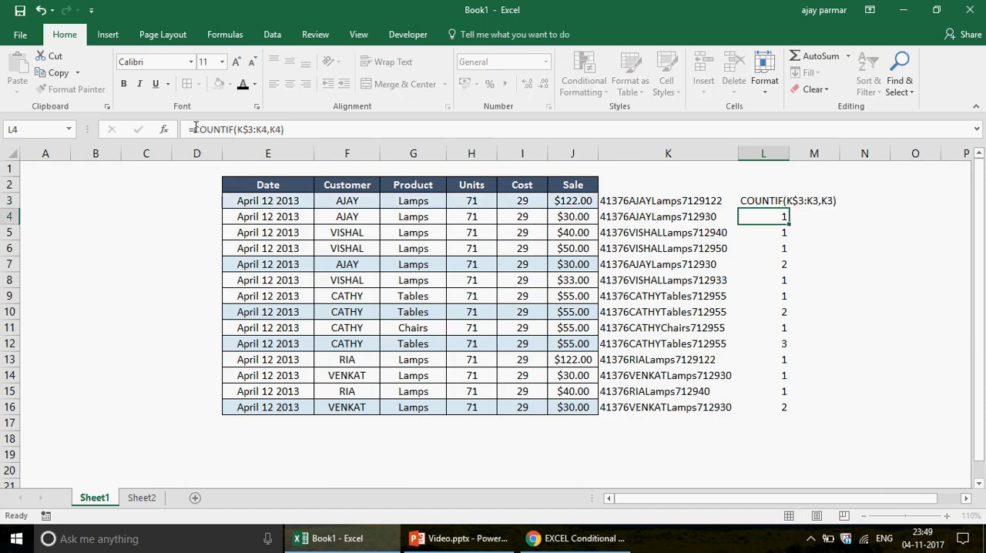
left_click(772, 198)
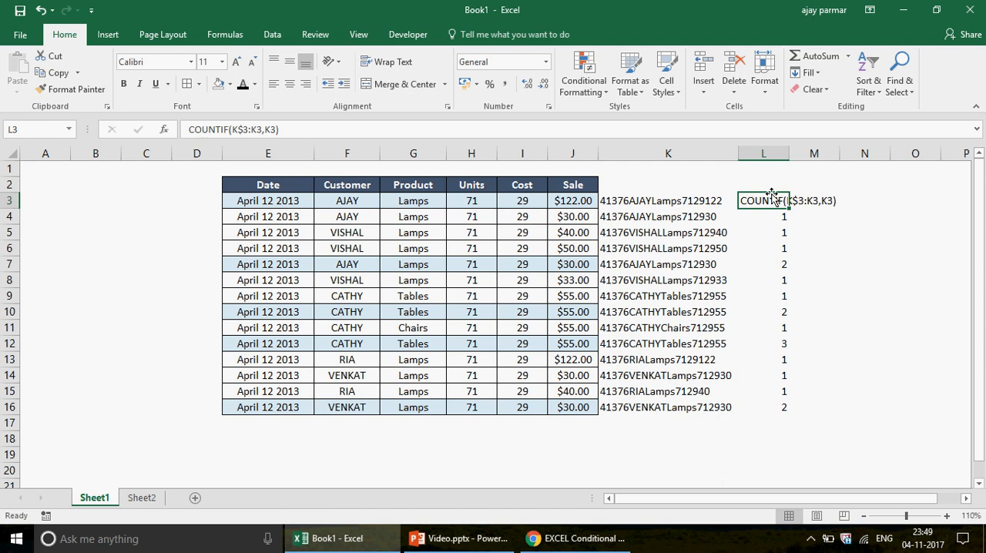
Switch to Chrome and look through the EXCEL Conditional Formatting playlist and the channel's other playlists on YouTube
left_click(574, 538)
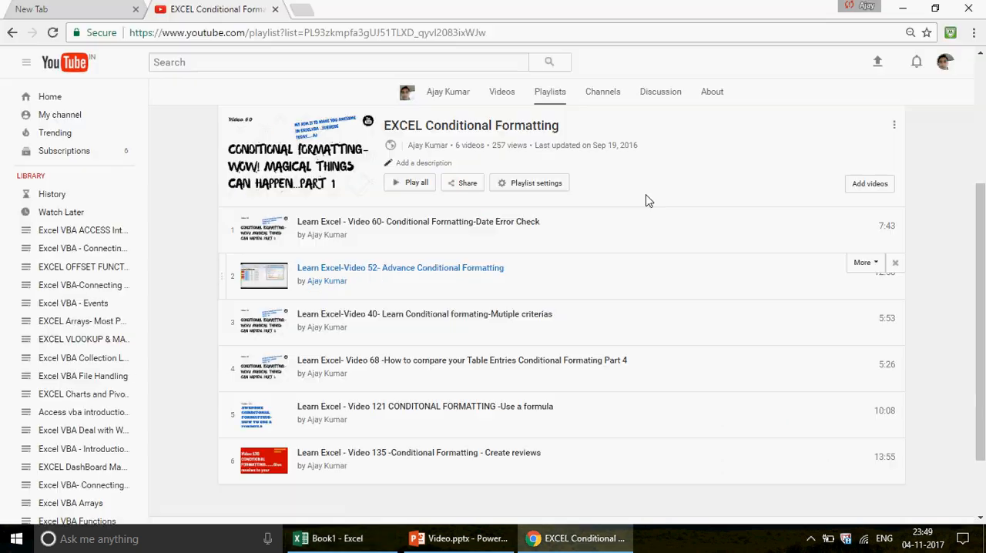
left_click_drag(984, 258, 982, 208)
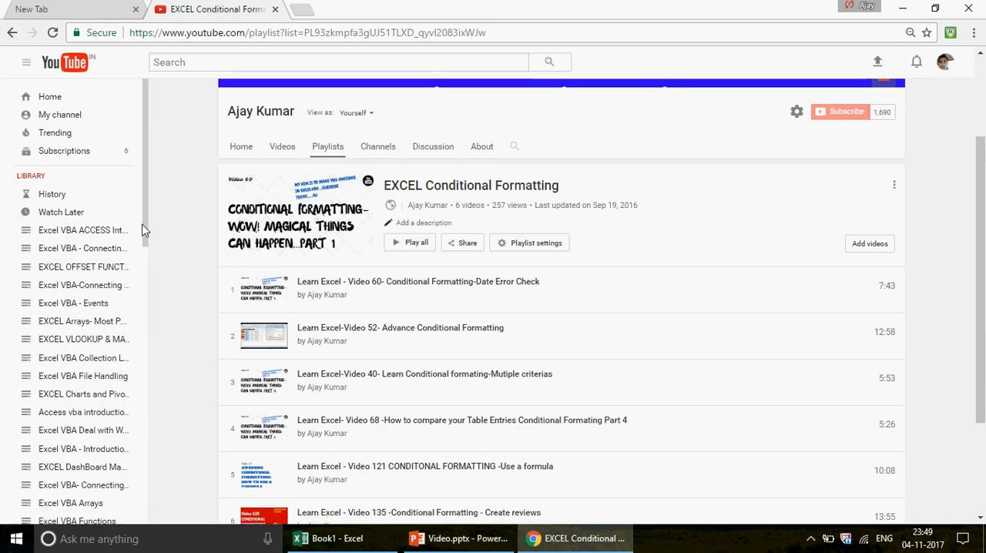
left_click_drag(143, 228, 156, 460)
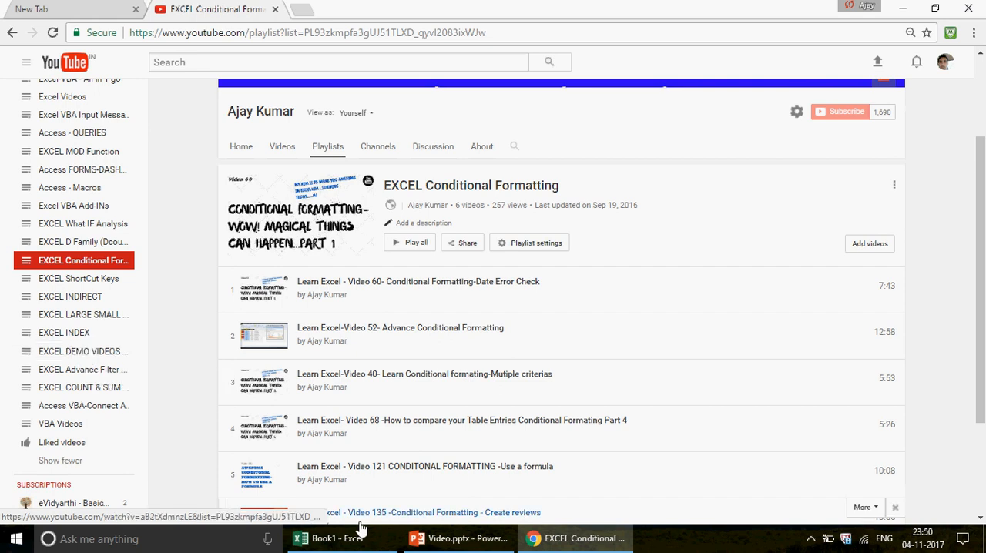
View the title slide of Video.pptx in PowerPoint and return to cell E4 on Sheet1 of Book1 in Excel
left_click(475, 542)
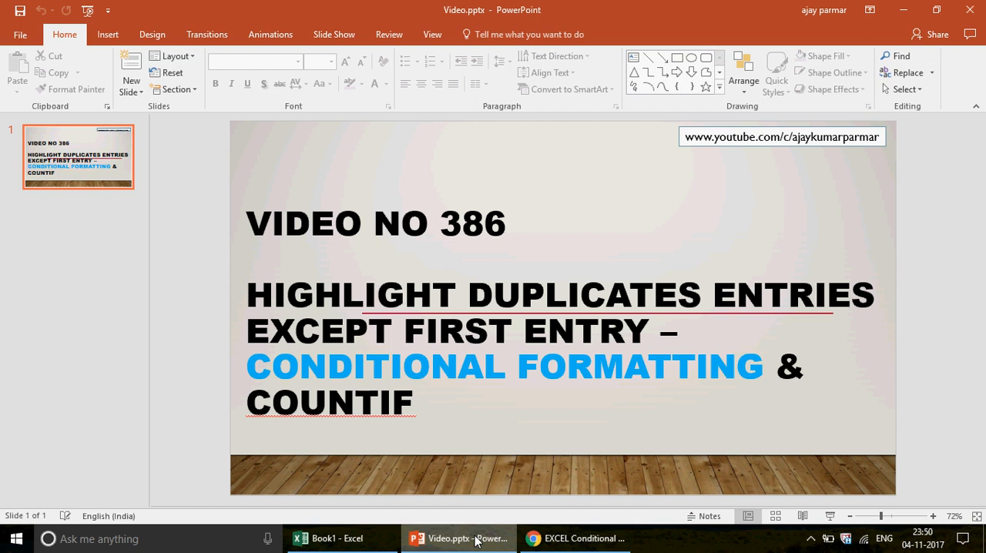
left_click(339, 539)
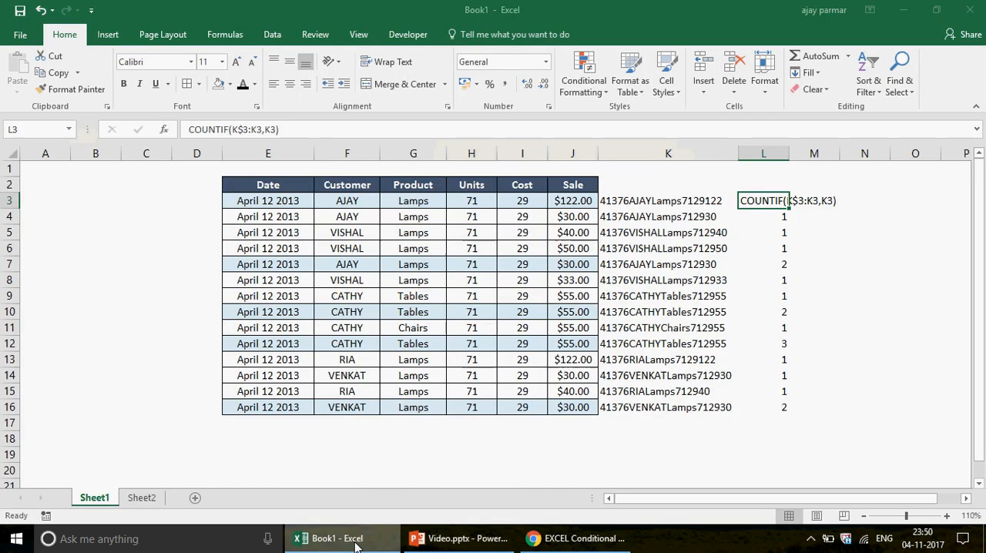
left_click(295, 220)
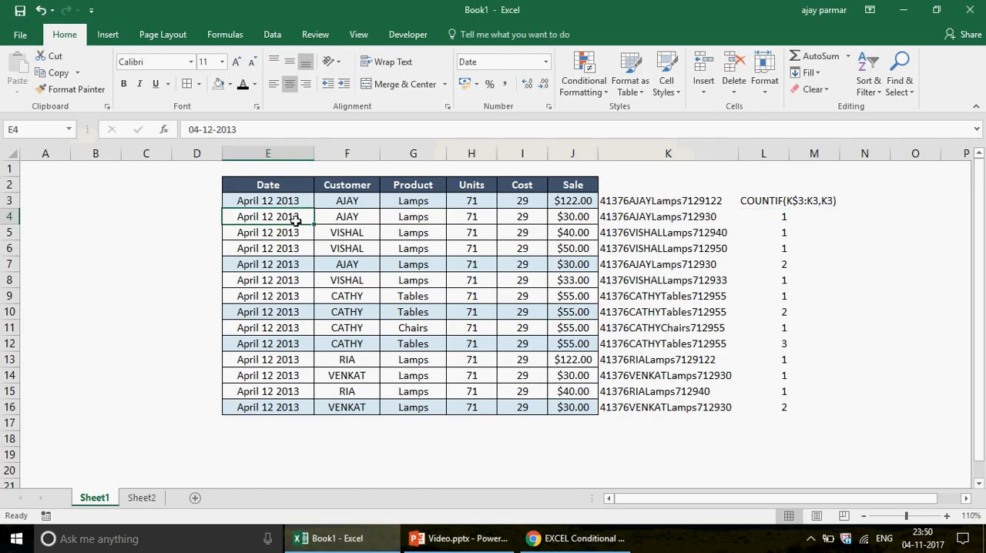